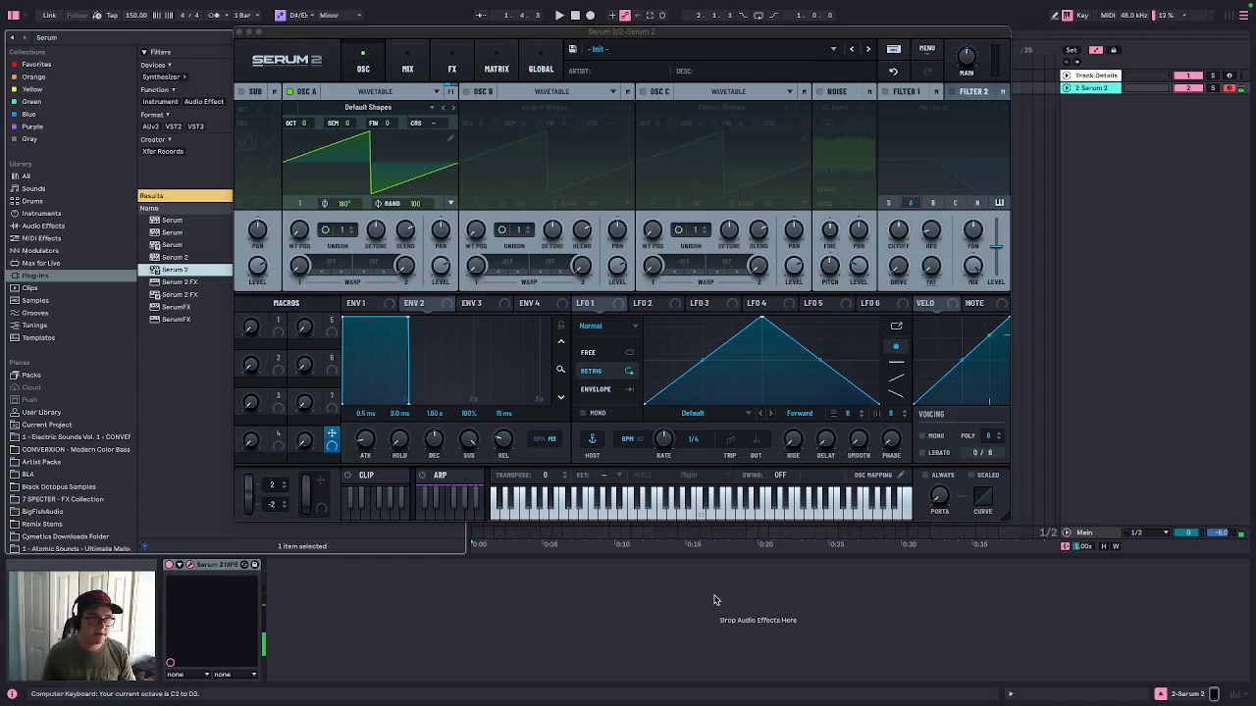
Switch oscillator A from Wavetable to Granular mode
{"action": "left_click", "coordinate": [375, 91]}
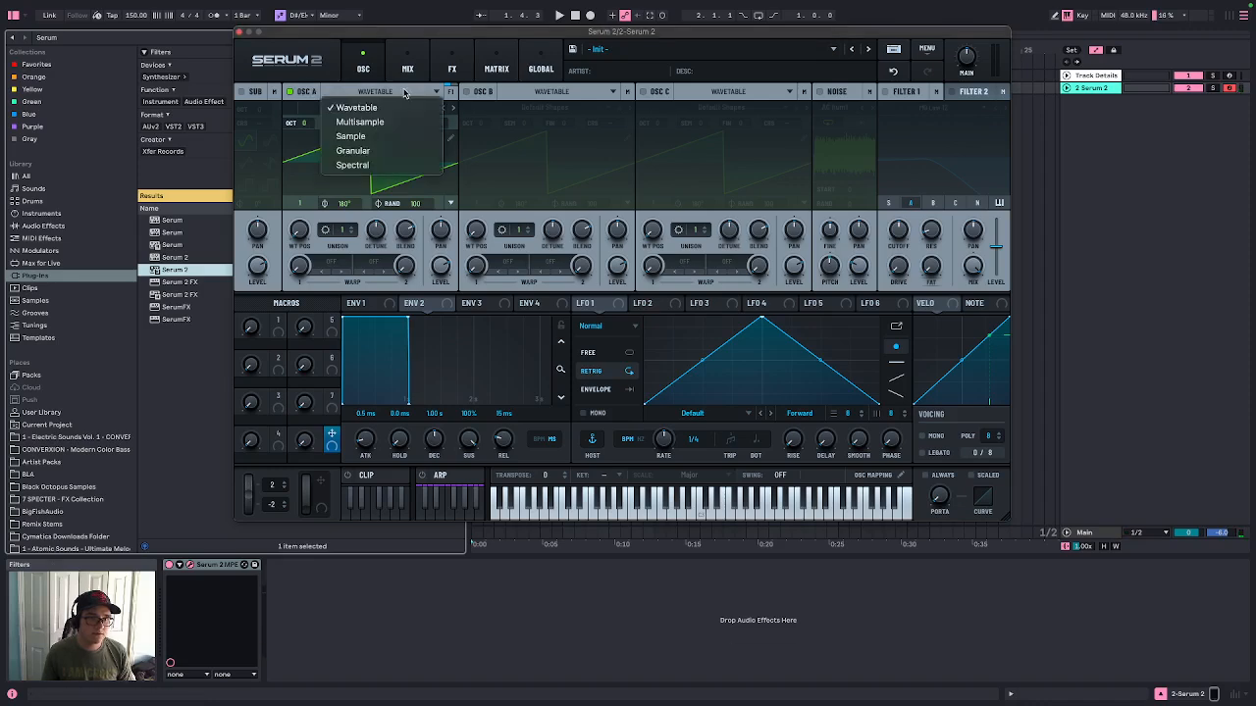
{"action": "left_click", "coordinate": [373, 147]}
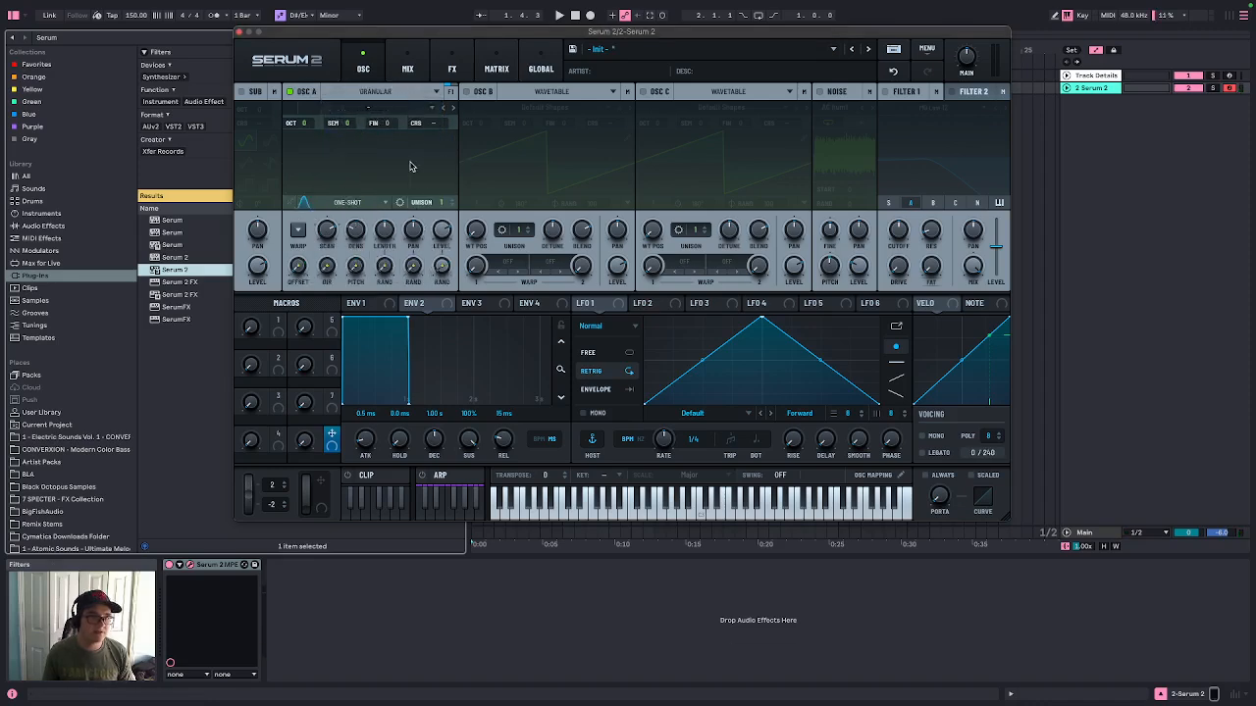
Open the Artist Packs folder in the browser and expand the Glitch With Friends pack
{"action": "left_click_drag", "start_coordinate": [447, 35], "coordinate": [562, 54]}
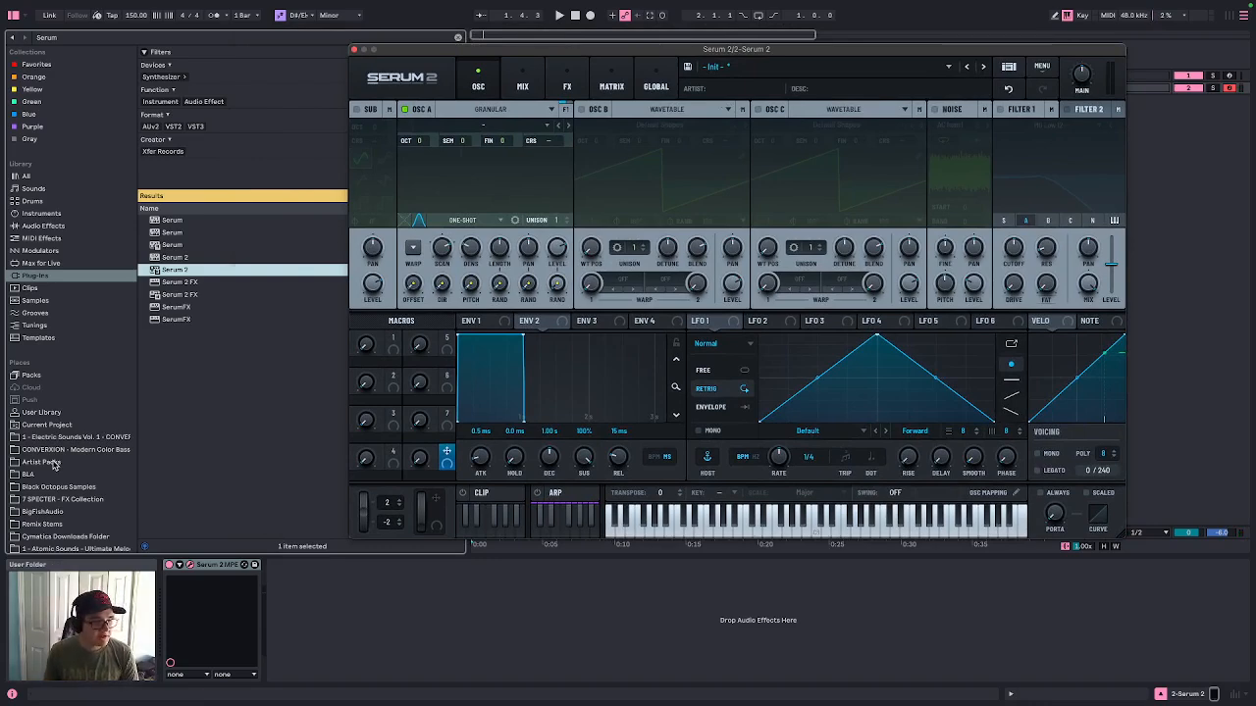
{"action": "left_click", "coordinate": [96, 438]}
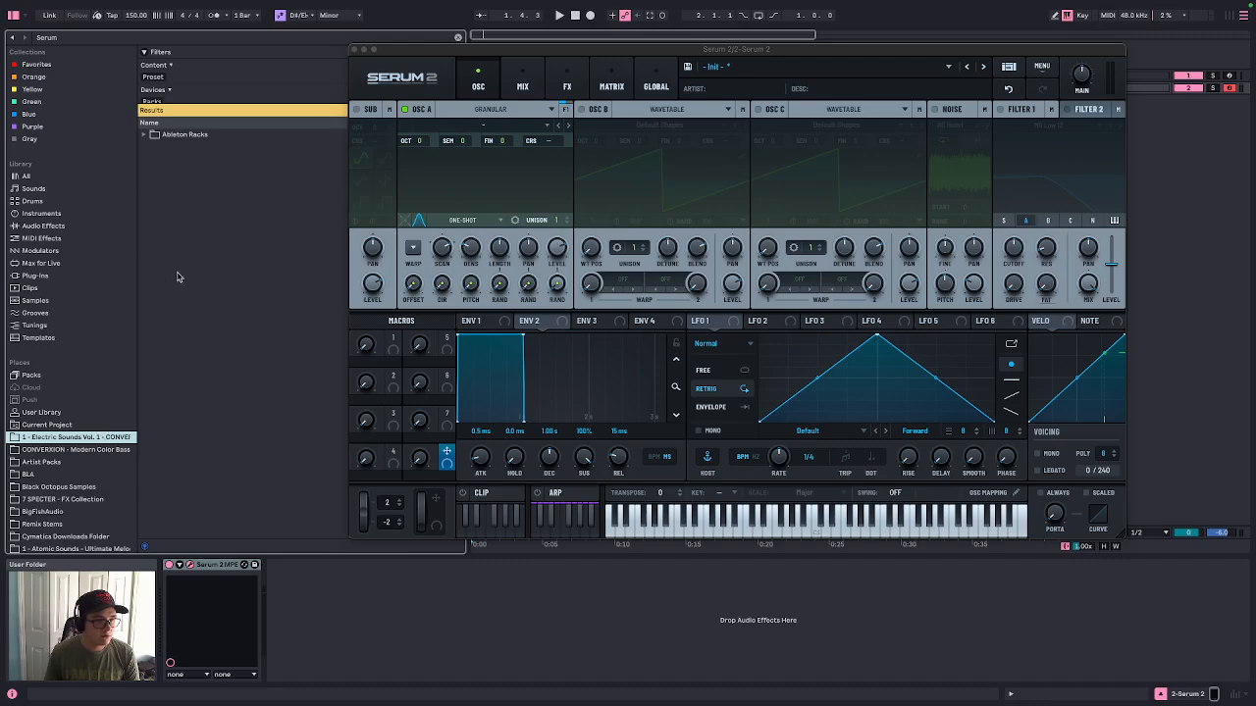
{"action": "left_click", "coordinate": [146, 135]}
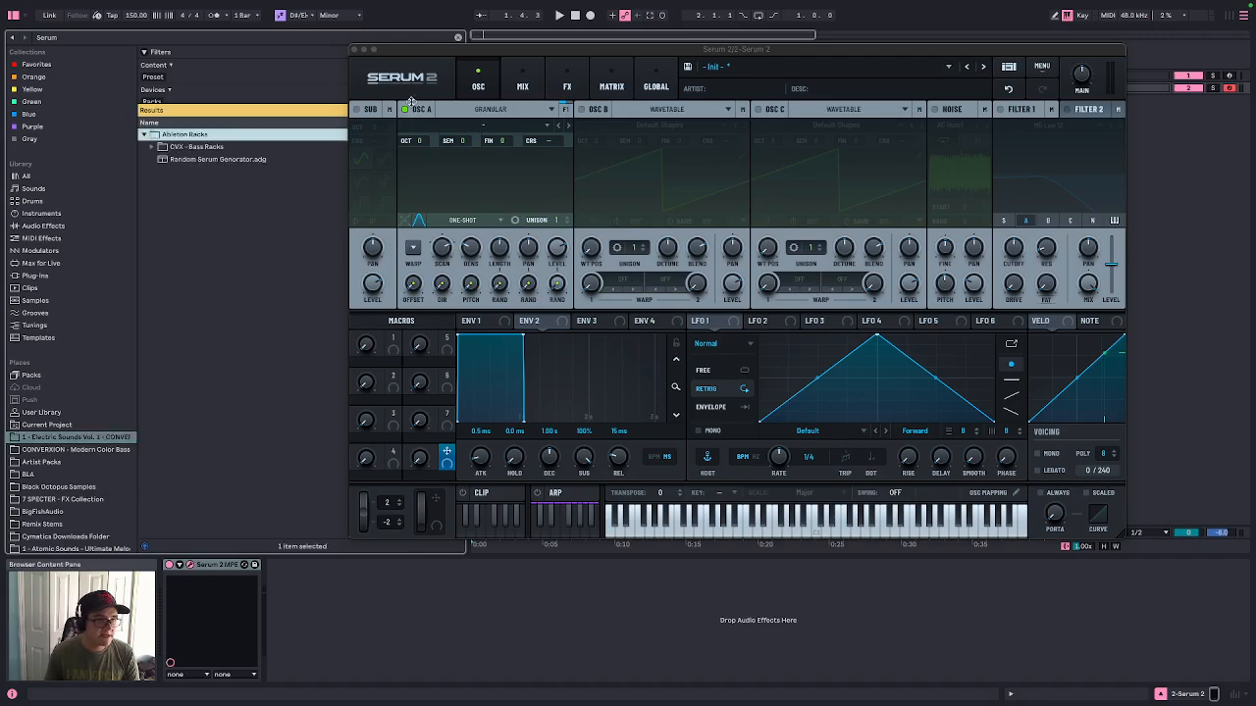
{"action": "left_click", "coordinate": [46, 459]}
{"action": "left_click_drag", "start_coordinate": [434, 49], "coordinate": [589, 23]}
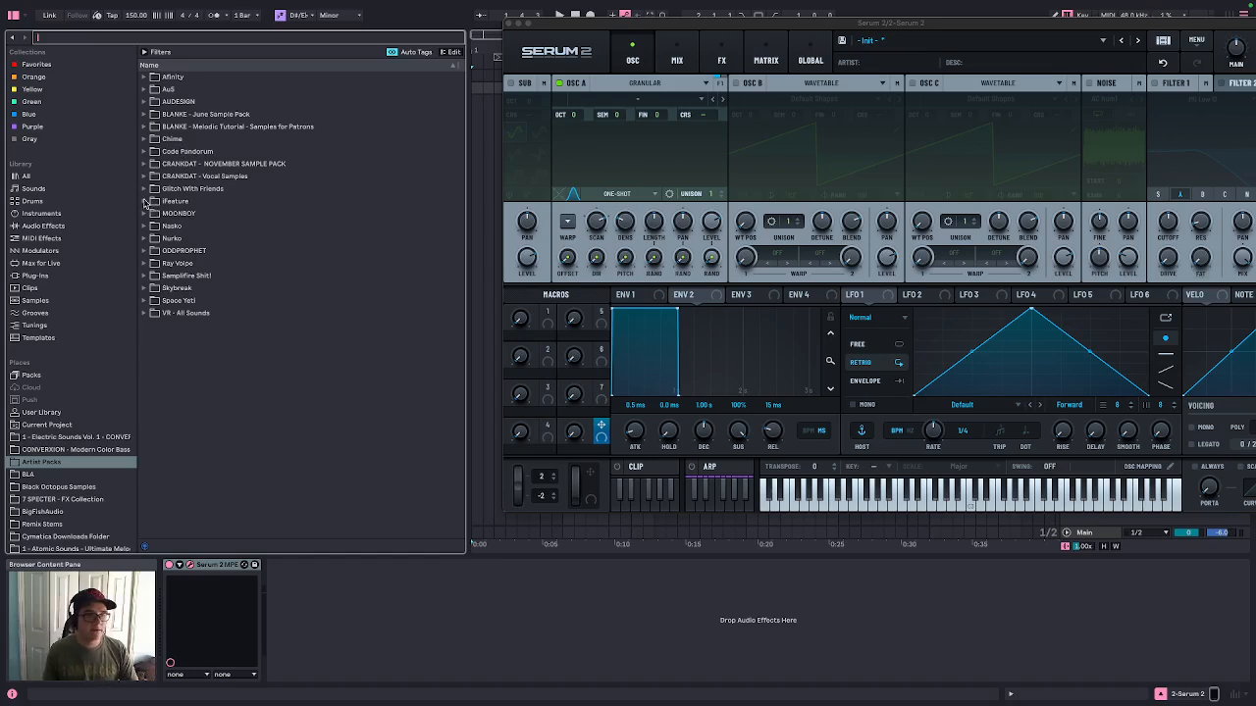
{"action": "left_click", "coordinate": [143, 188]}
{"action": "left_click", "coordinate": [216, 351]}
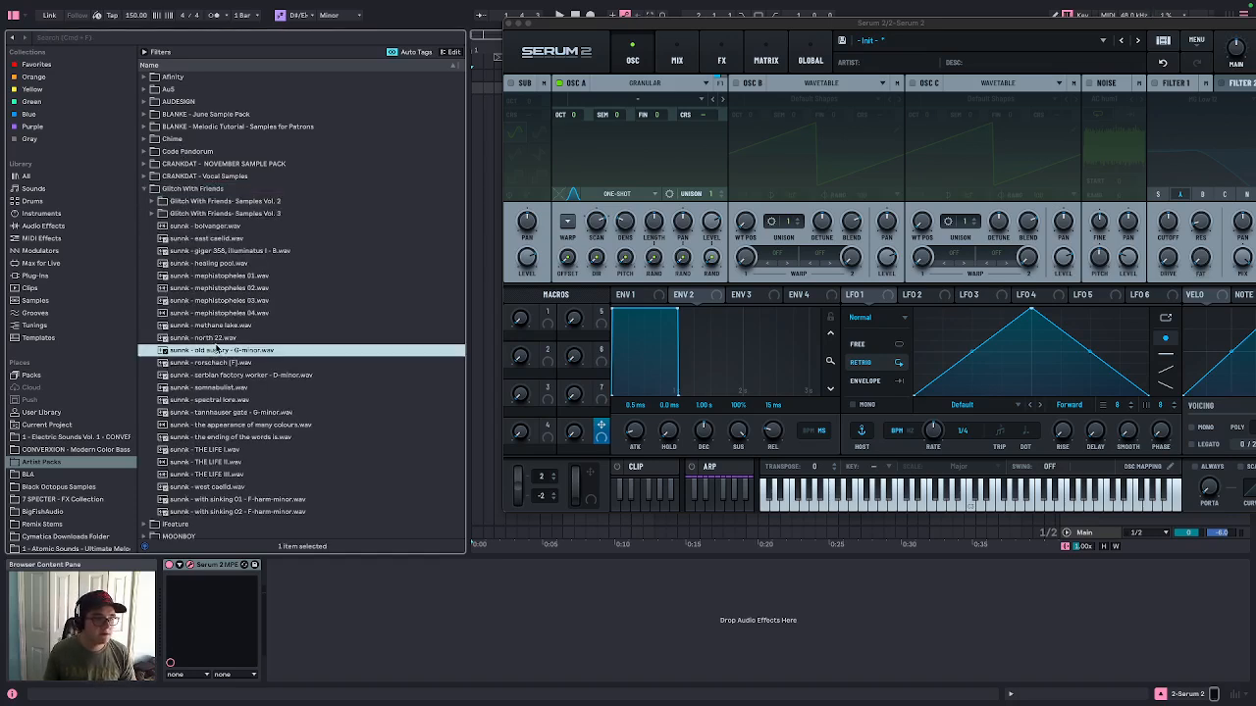
Preview the samples in the Noise folder of Glitch With Friends Samples Vol. 3's Ambience & Texture
{"action": "left_click", "coordinate": [153, 214]}
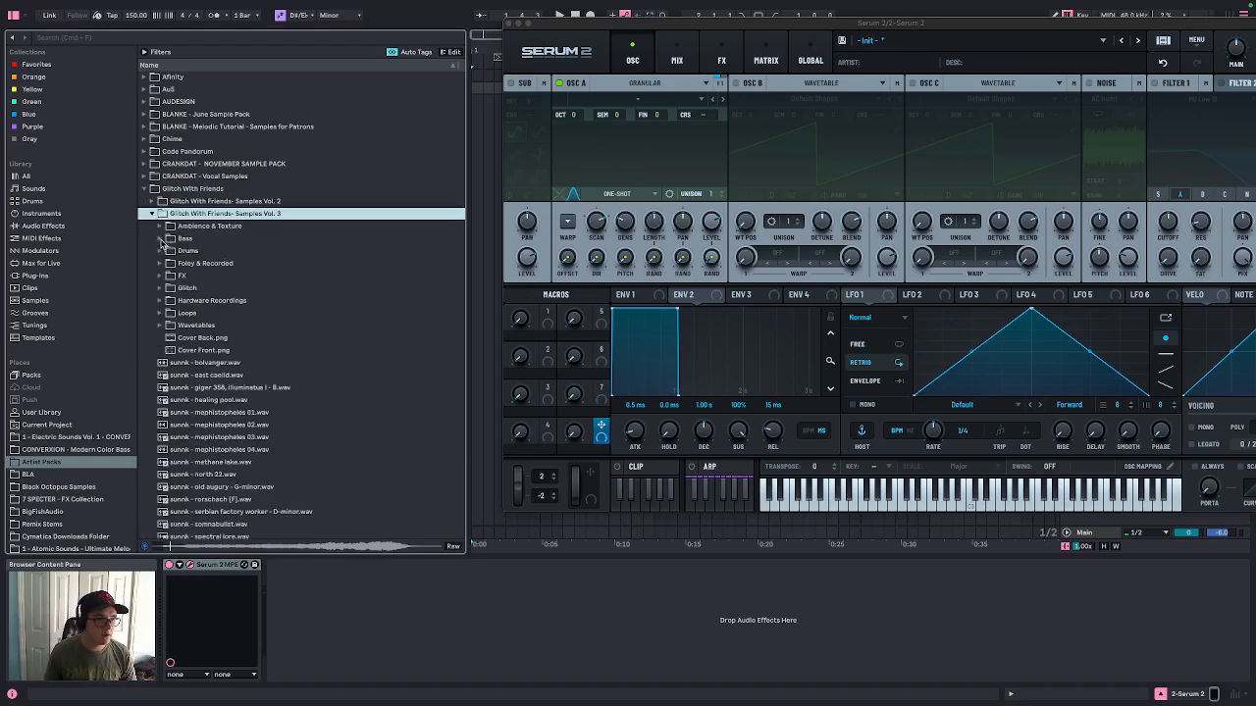
{"action": "left_click", "coordinate": [160, 239]}
{"action": "left_click", "coordinate": [160, 227]}
{"action": "left_click", "coordinate": [168, 241]}
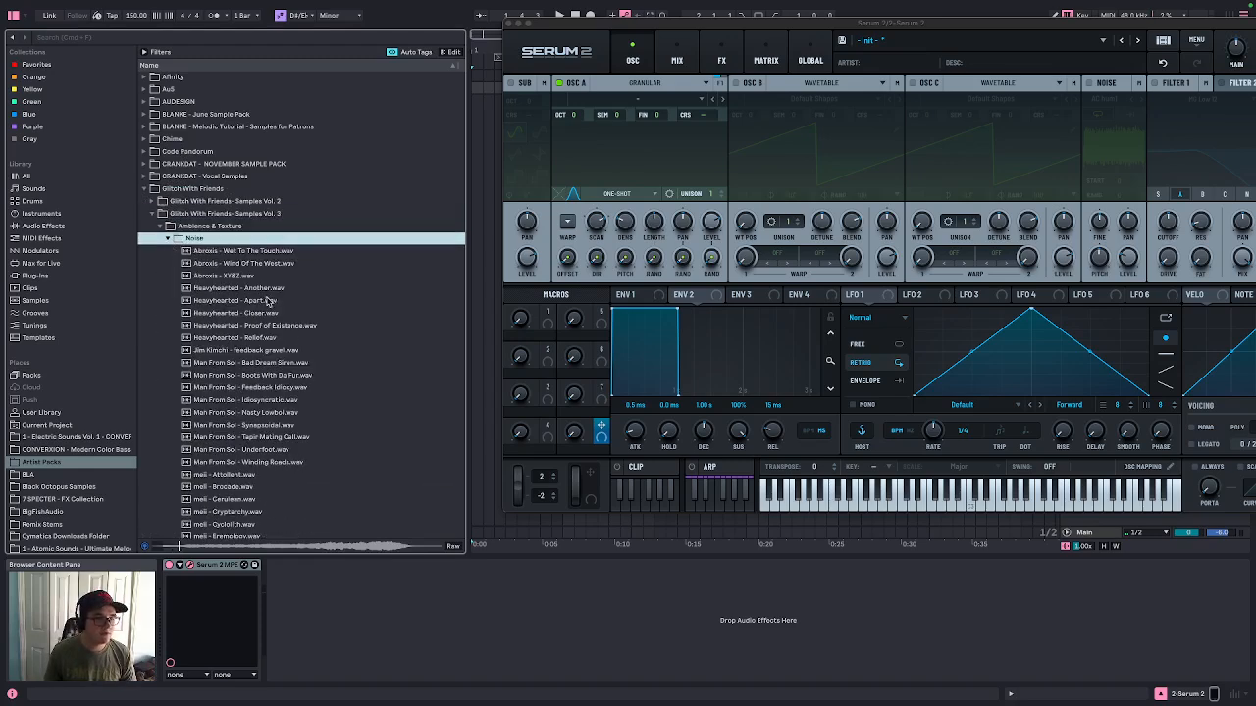
{"action": "left_click", "coordinate": [268, 301]}
{"action": "key", "text": "Up"}
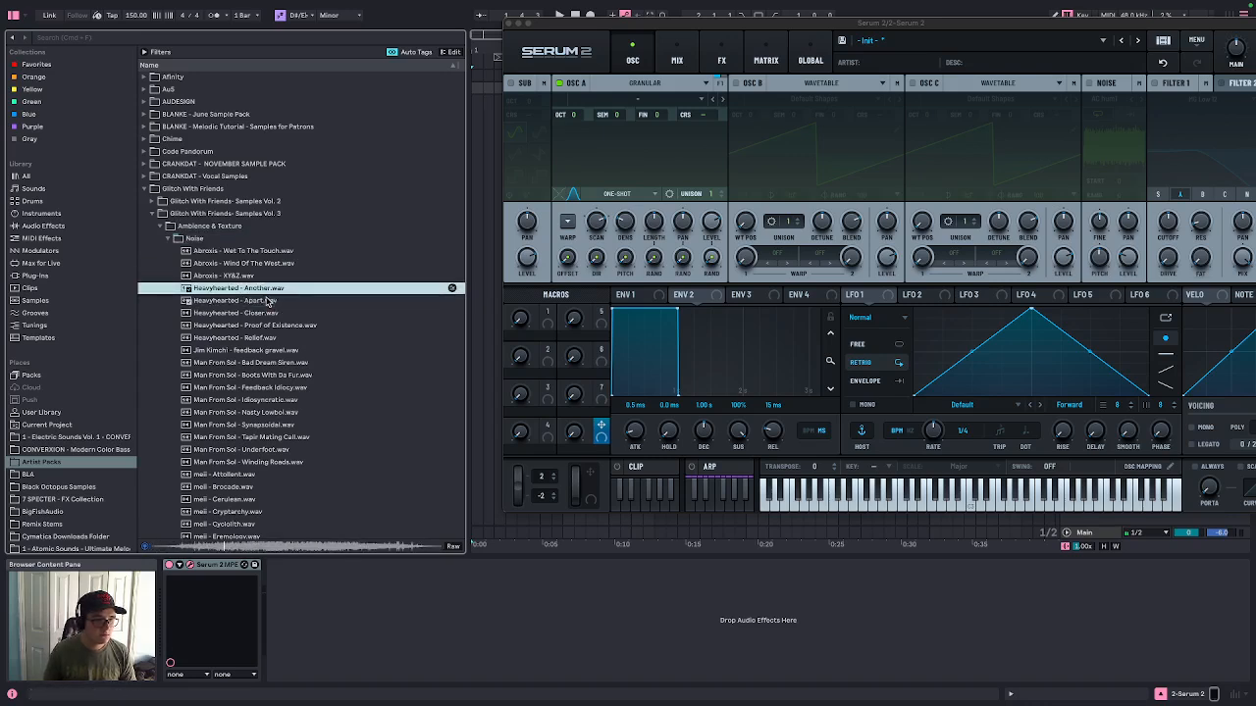
{"action": "key", "text": "Up"}
{"action": "key", "text": "Up"}
{"action": "key", "text": "Up"}
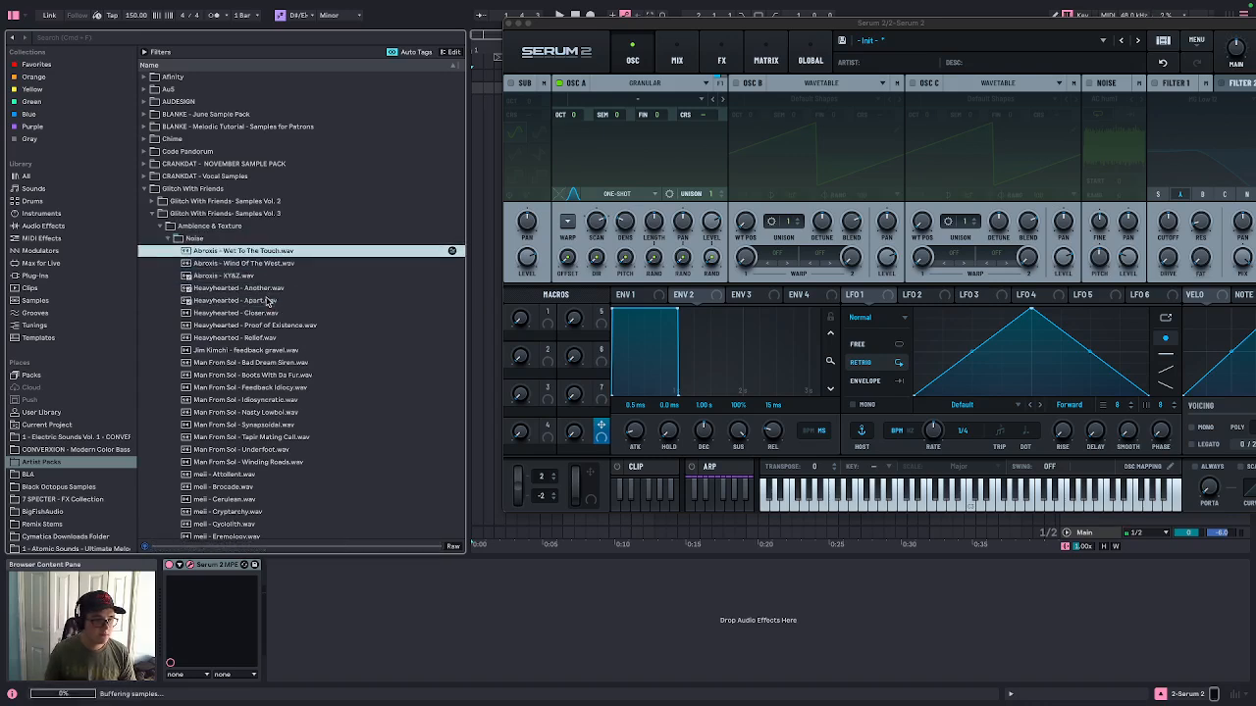
{"action": "left_click", "coordinate": [277, 389]}
{"action": "key", "text": "Down"}
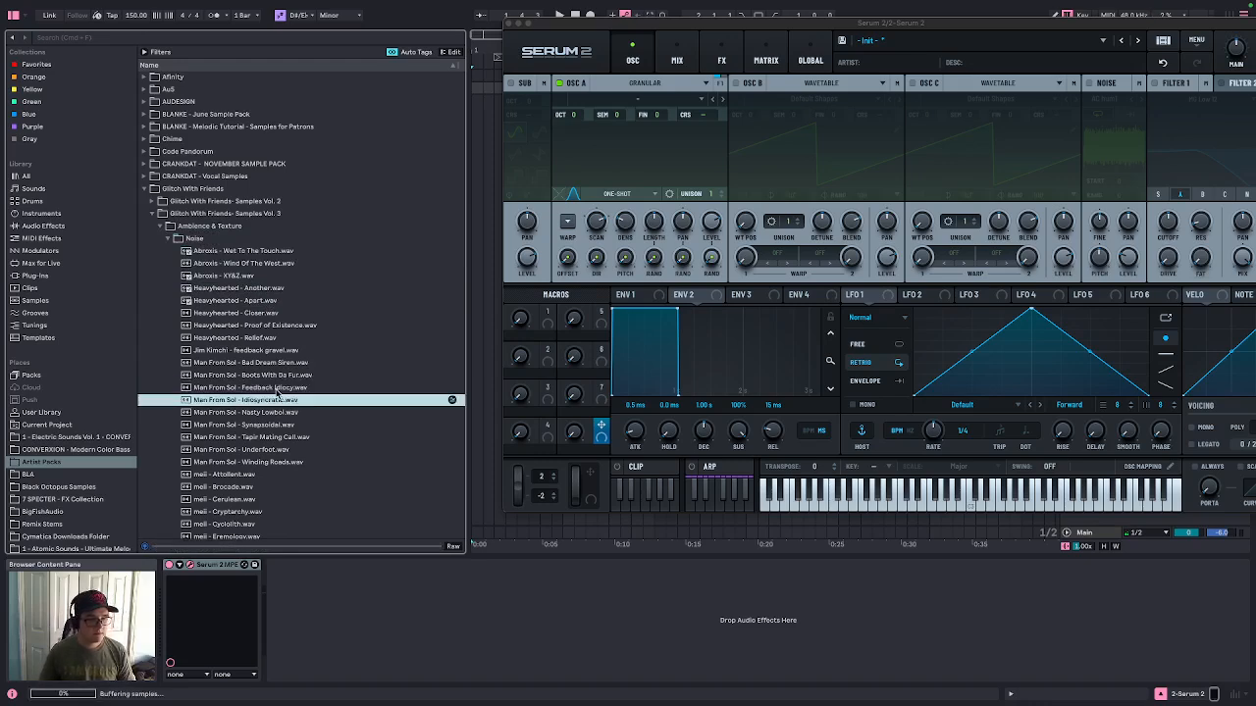
{"action": "key", "text": "Down"}
{"action": "key", "text": "Down"}
{"action": "key", "text": "Down"}
{"action": "key", "text": "Down"}
{"action": "key", "text": "Down"}
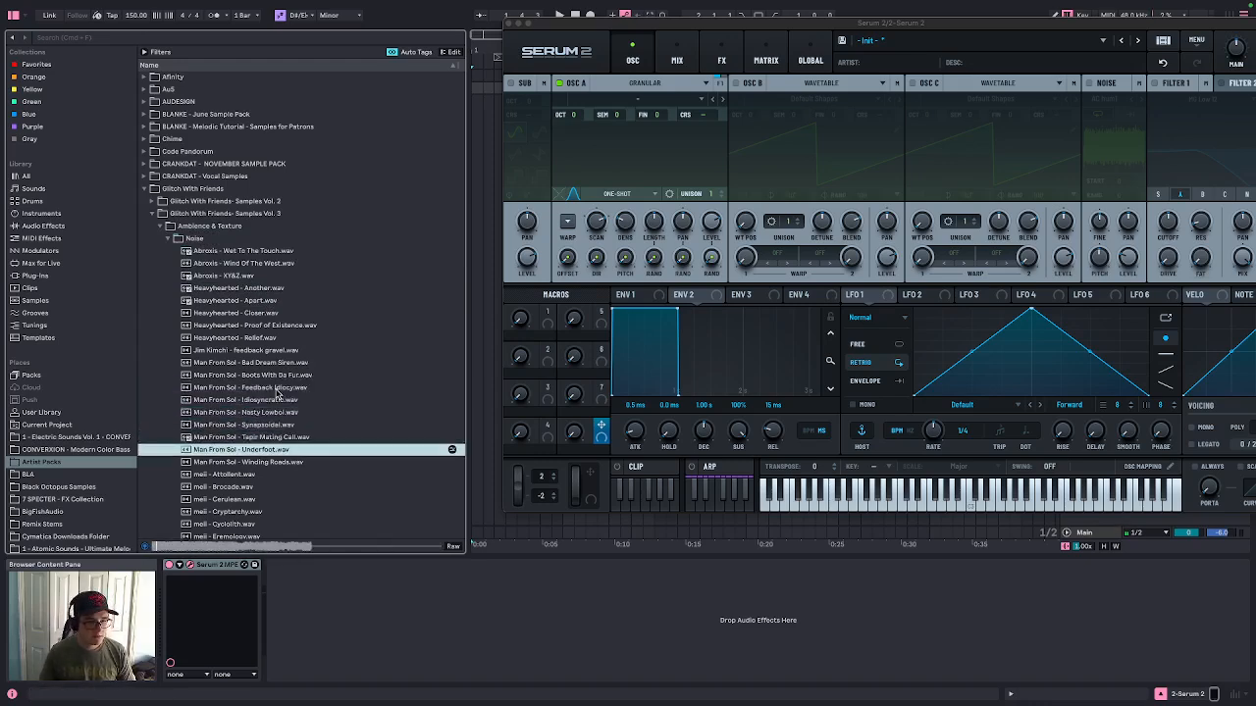
{"action": "key", "text": "Down"}
{"action": "key", "text": "Down"}
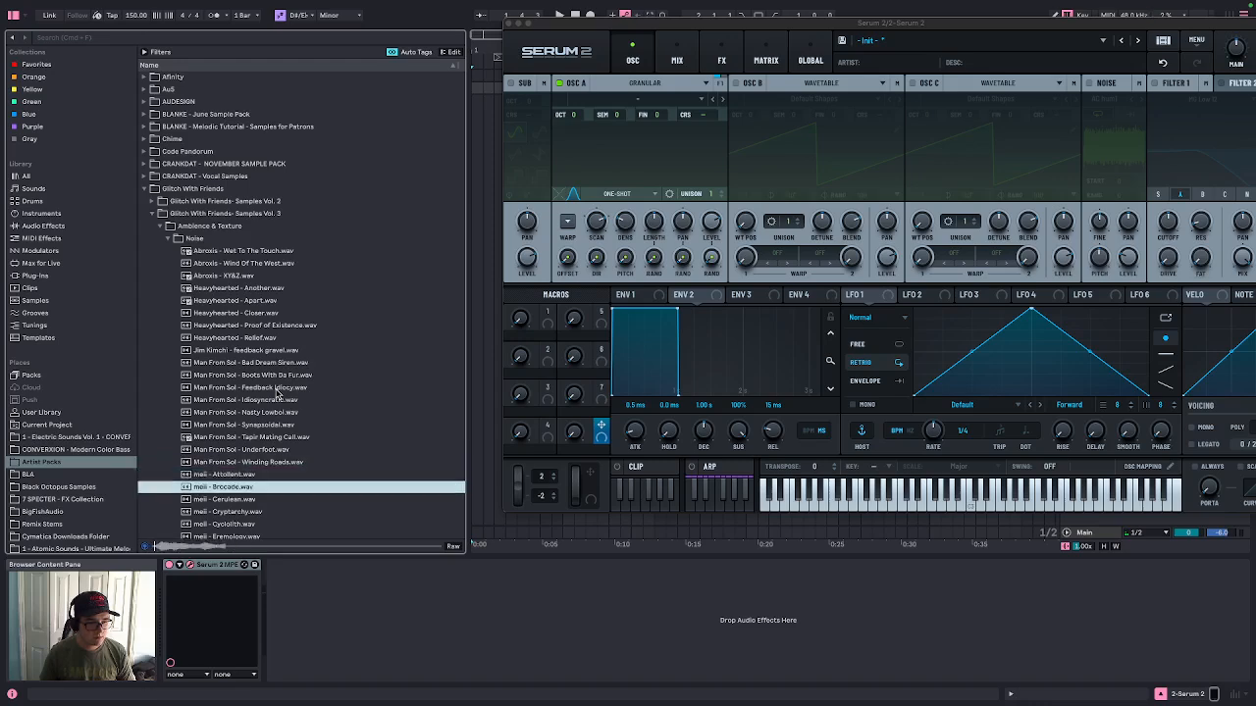
{"action": "key", "text": "Down"}
{"action": "key", "text": "Down"}
{"action": "key", "text": "Down"}
Preview the samples in the Noise folder of Glitch With Friends Samples Vol. 2's Ambience & Texture
{"action": "key", "text": "Left"}
{"action": "key", "text": "Left"}
{"action": "key", "text": "Left"}
{"action": "key", "text": "Left"}
{"action": "key", "text": "Left"}
{"action": "key", "text": "Left"}
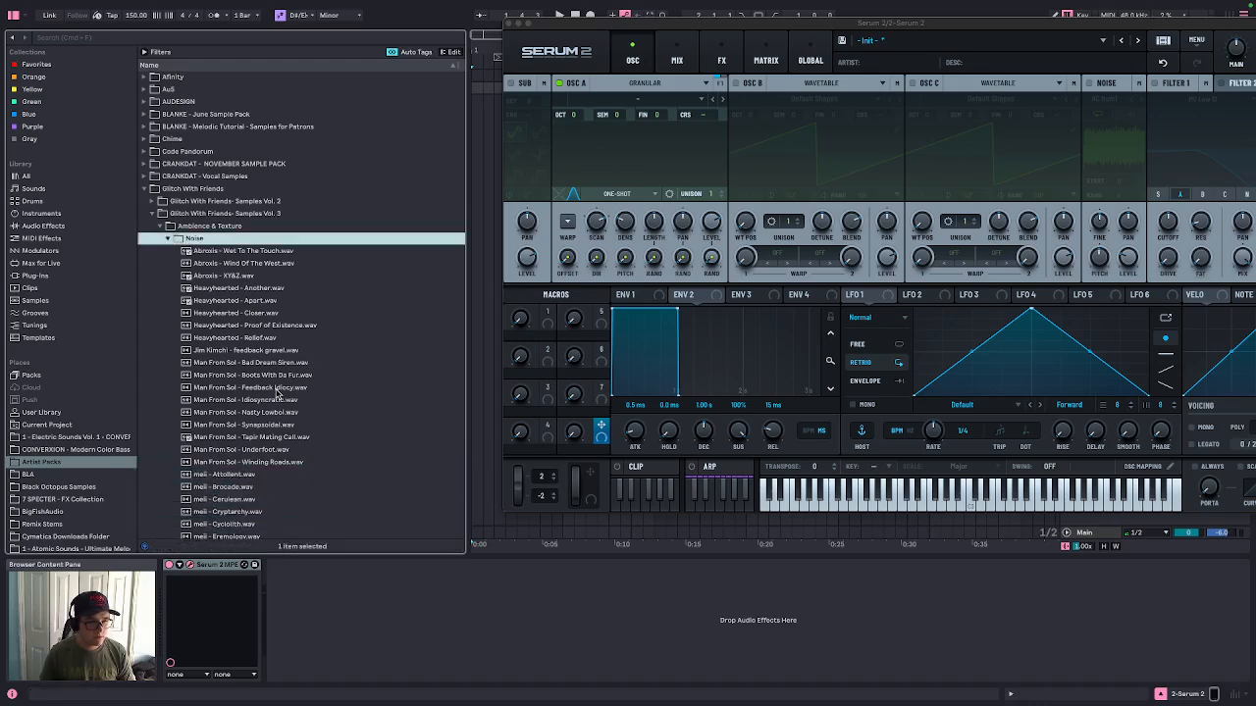
{"action": "key", "text": "Up"}
{"action": "key", "text": "Right"}
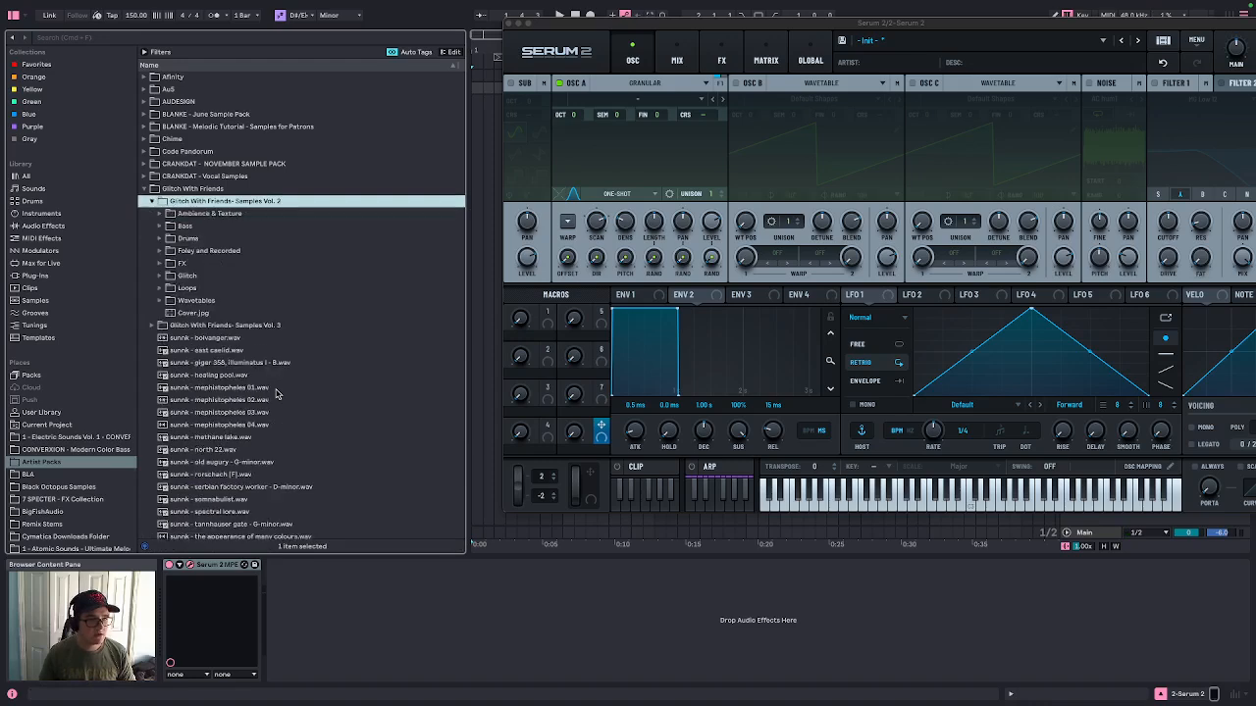
{"action": "key", "text": "Down"}
{"action": "key", "text": "Down"}
{"action": "key", "text": "Up"}
{"action": "key", "text": "Right"}
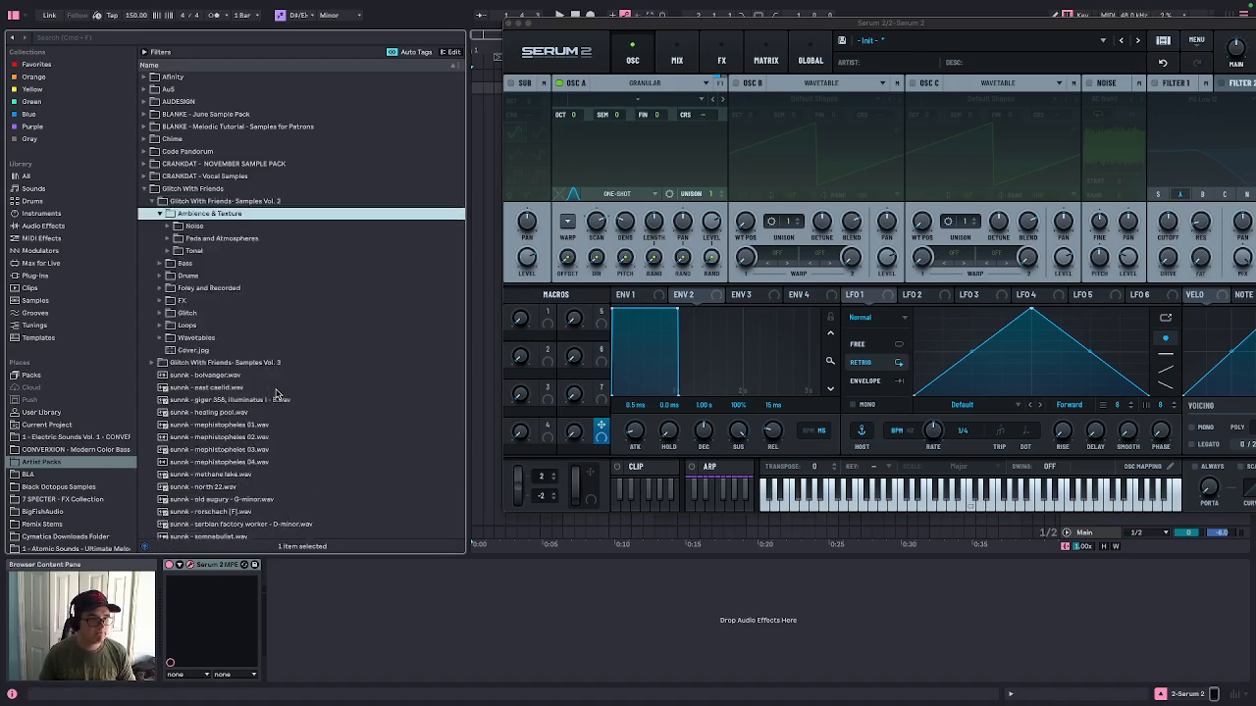
{"action": "key", "text": "Down"}
{"action": "key", "text": "Right"}
{"action": "key", "text": "Down"}
{"action": "key", "text": "Down"}
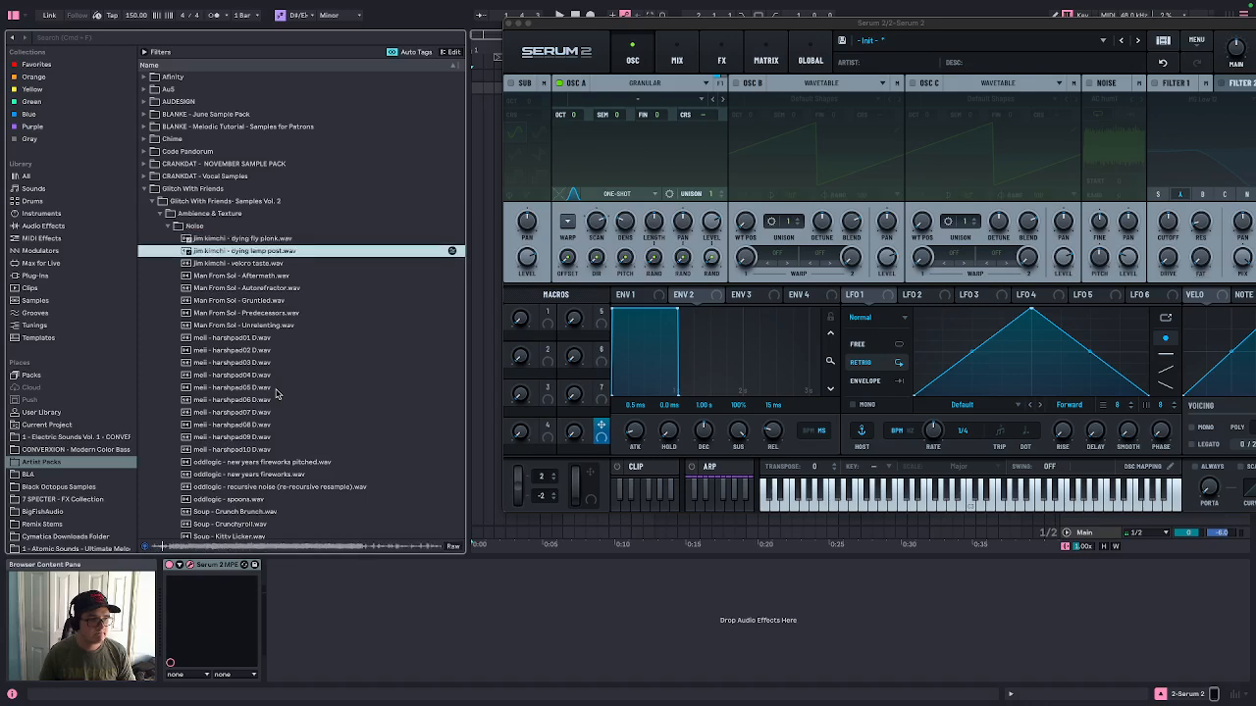
{"action": "key", "text": "Down"}
{"action": "key", "text": "Down"}
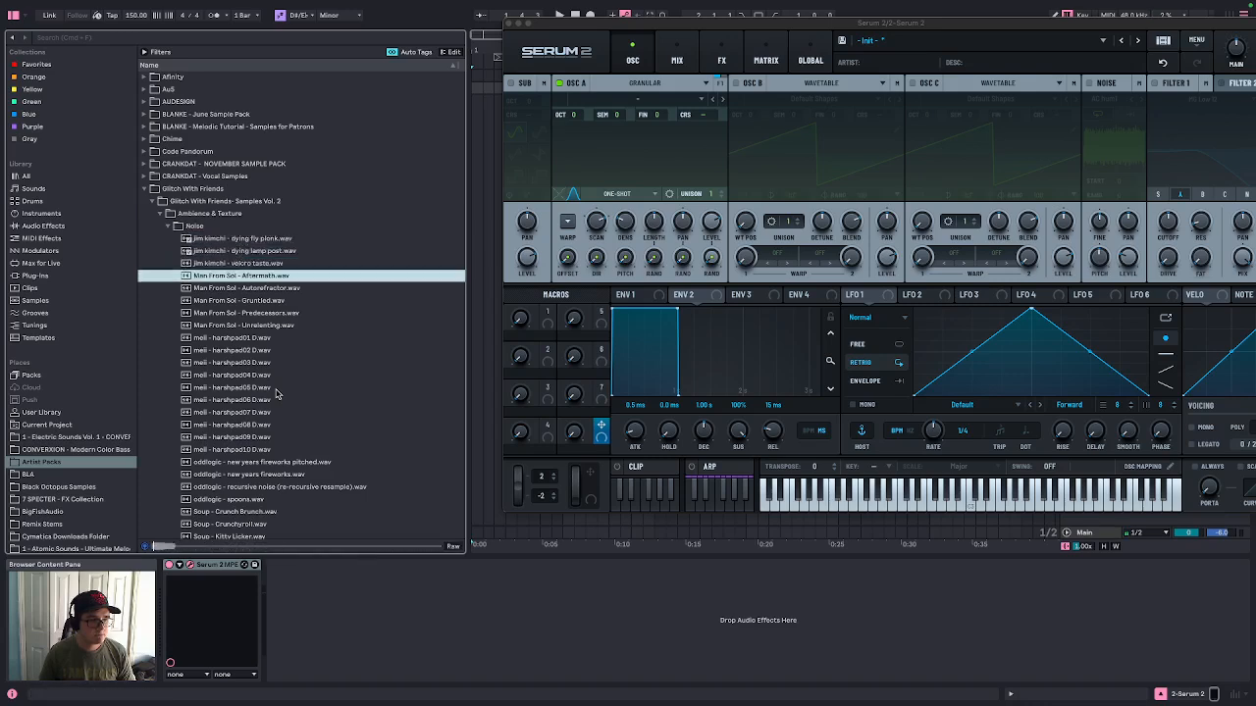
{"action": "key", "text": "Down"}
{"action": "key", "text": "Up"}
{"action": "key", "text": "Up"}
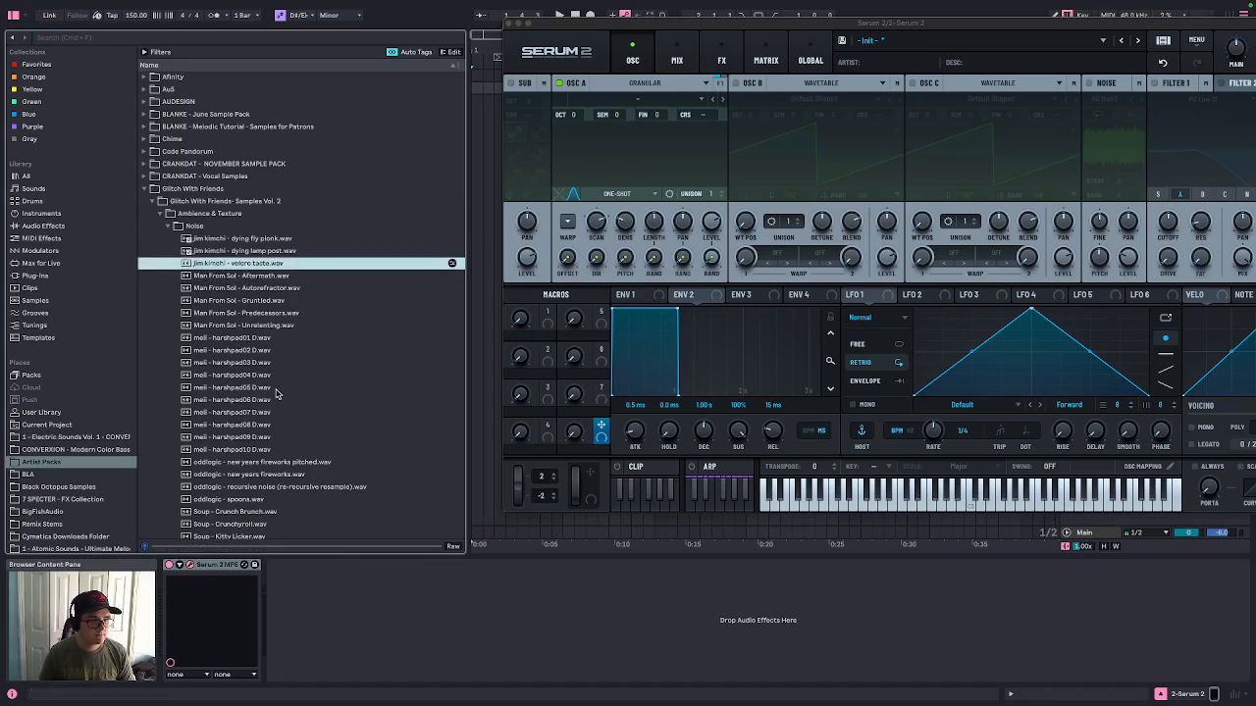
{"action": "key", "text": "Left"}
{"action": "key", "text": "Left"}
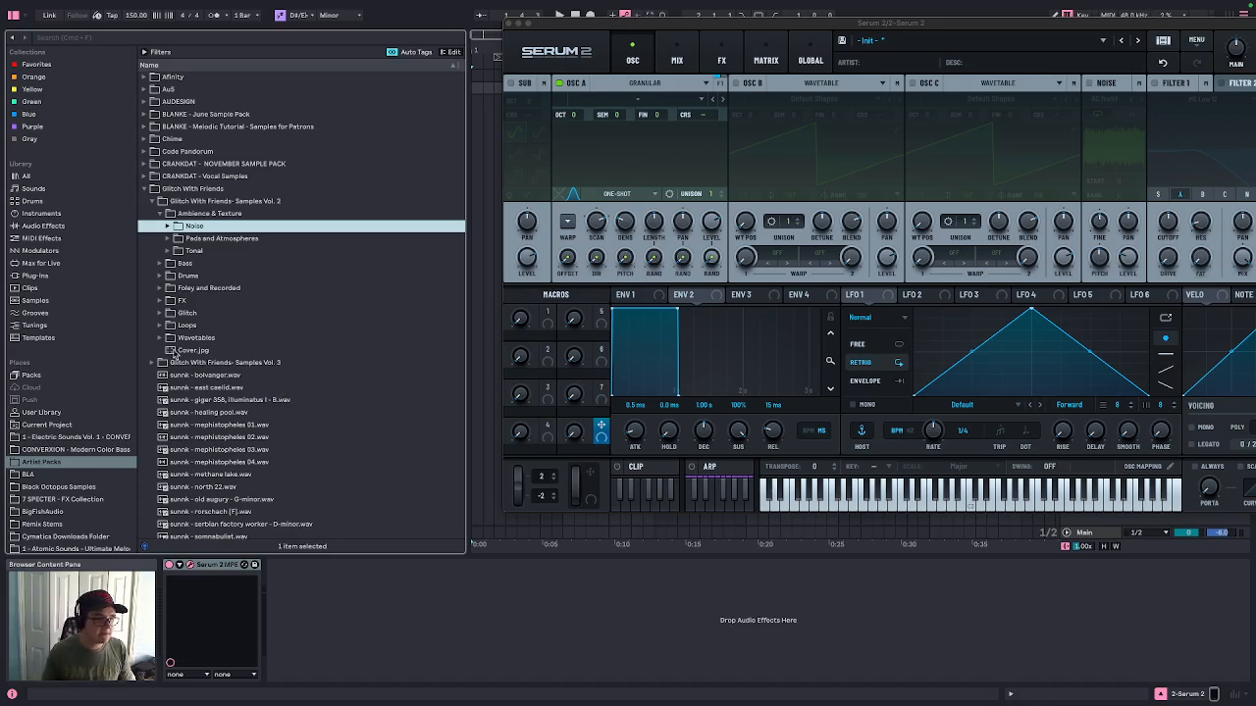
Load CLAUDE - glitch05.wav from the Vol. 2 Glitch folder into oscillator A
{"action": "left_click", "coordinate": [161, 314]}
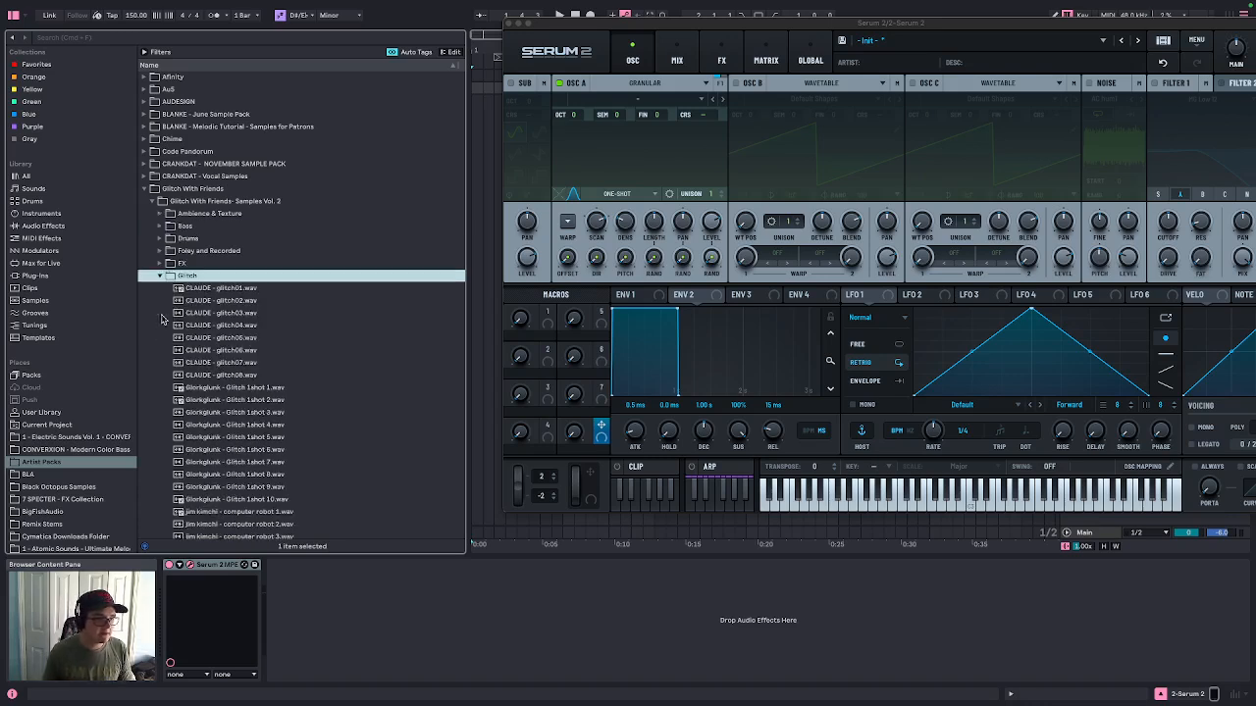
{"action": "left_click", "coordinate": [263, 322]}
{"action": "key", "text": "Down"}
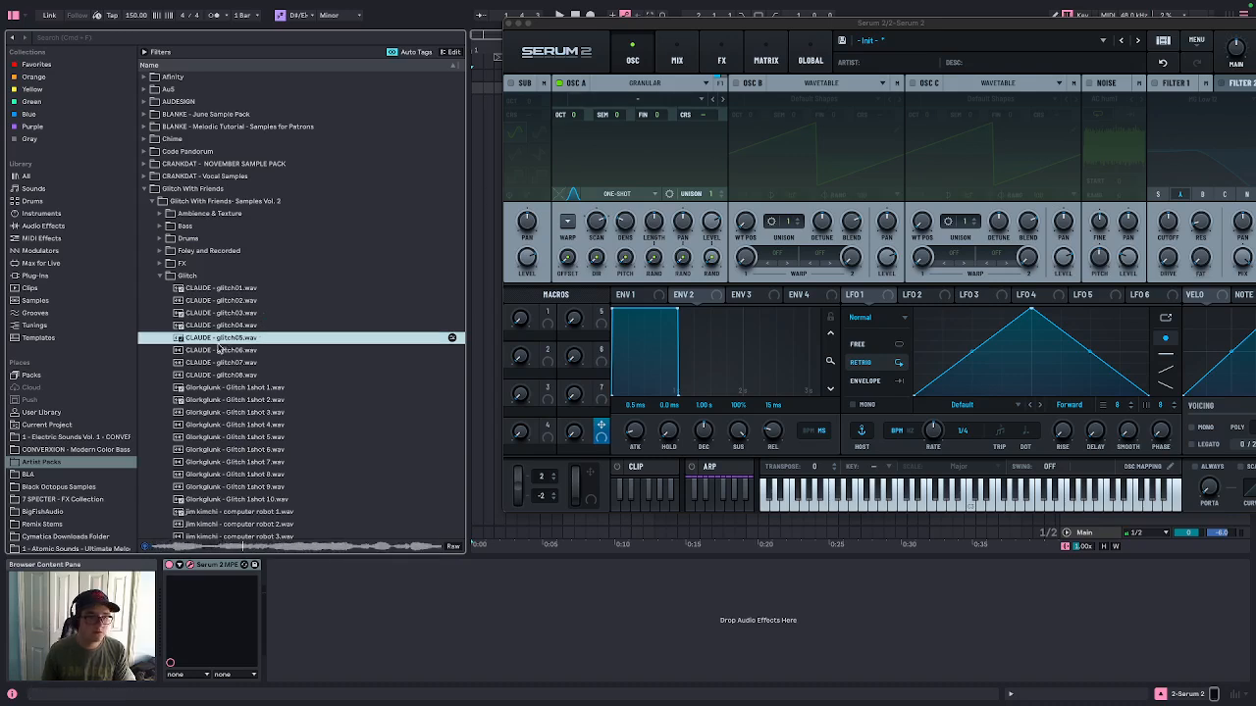
{"action": "left_click_drag", "start_coordinate": [221, 337], "coordinate": [576, 161]}
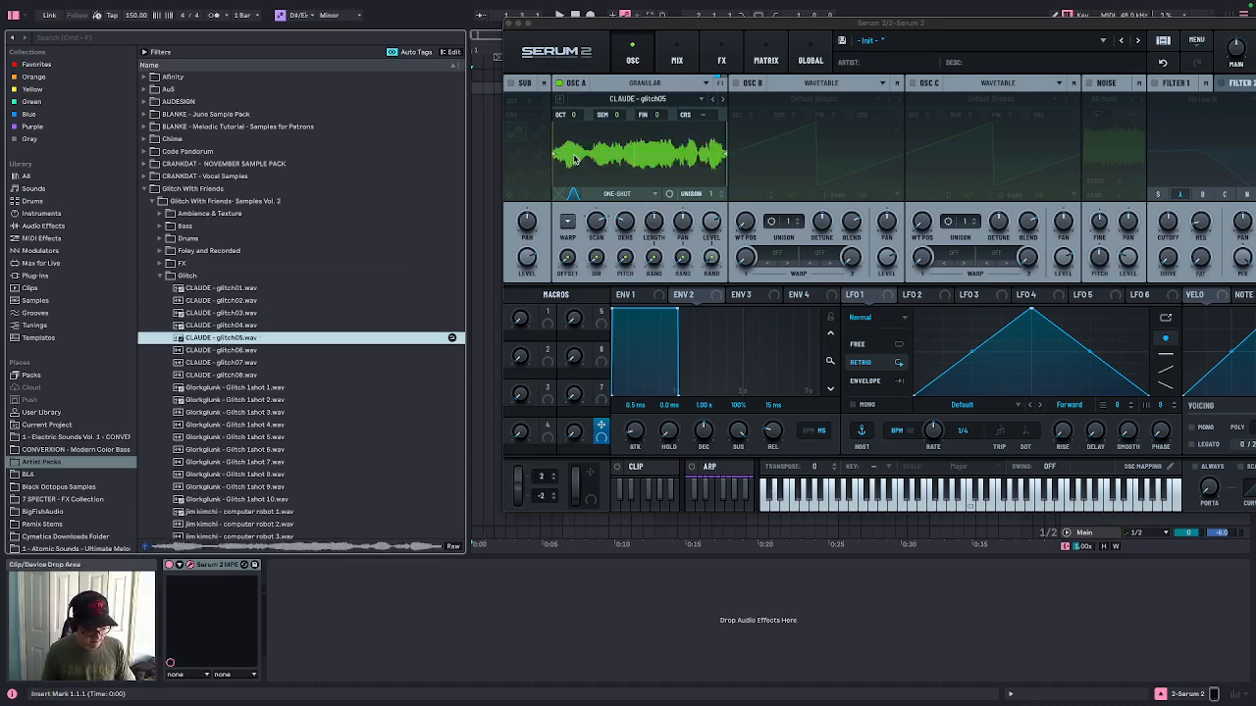
Set oscillator A's loop mode to Fwd/Rev Loop
{"action": "left_click_drag", "start_coordinate": [704, 26], "coordinate": [489, 55]}
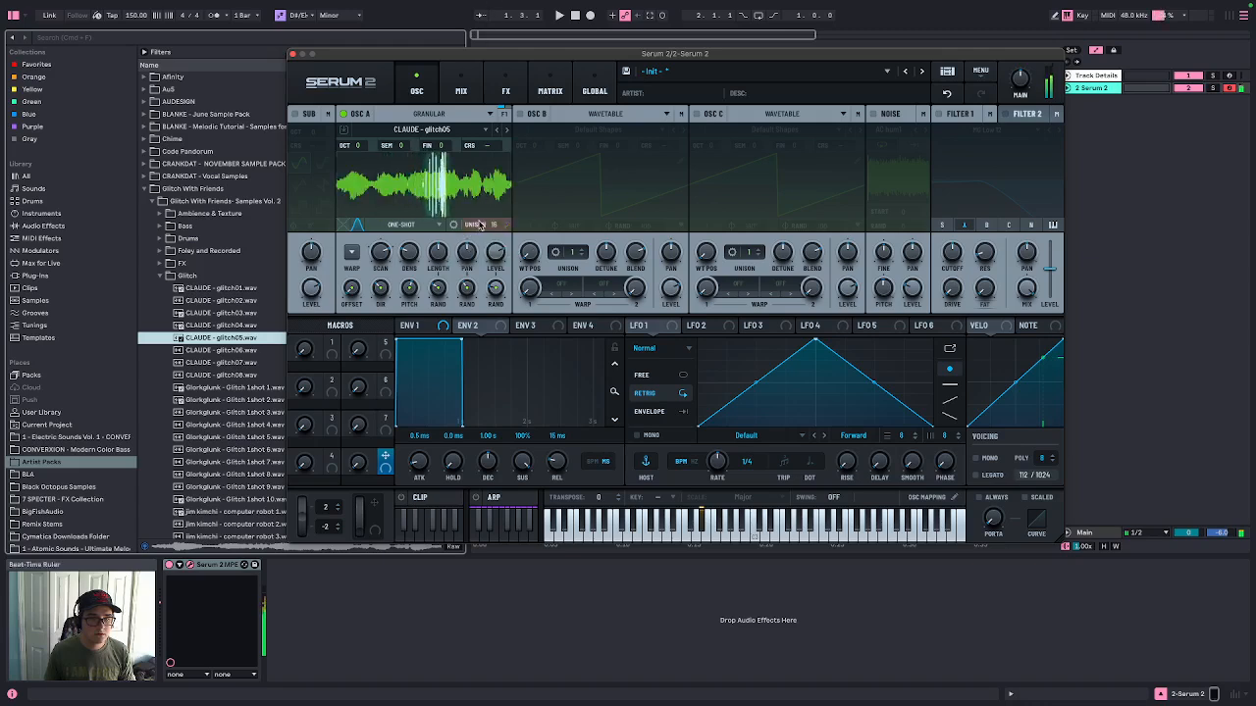
{"action": "left_click", "coordinate": [401, 225]}
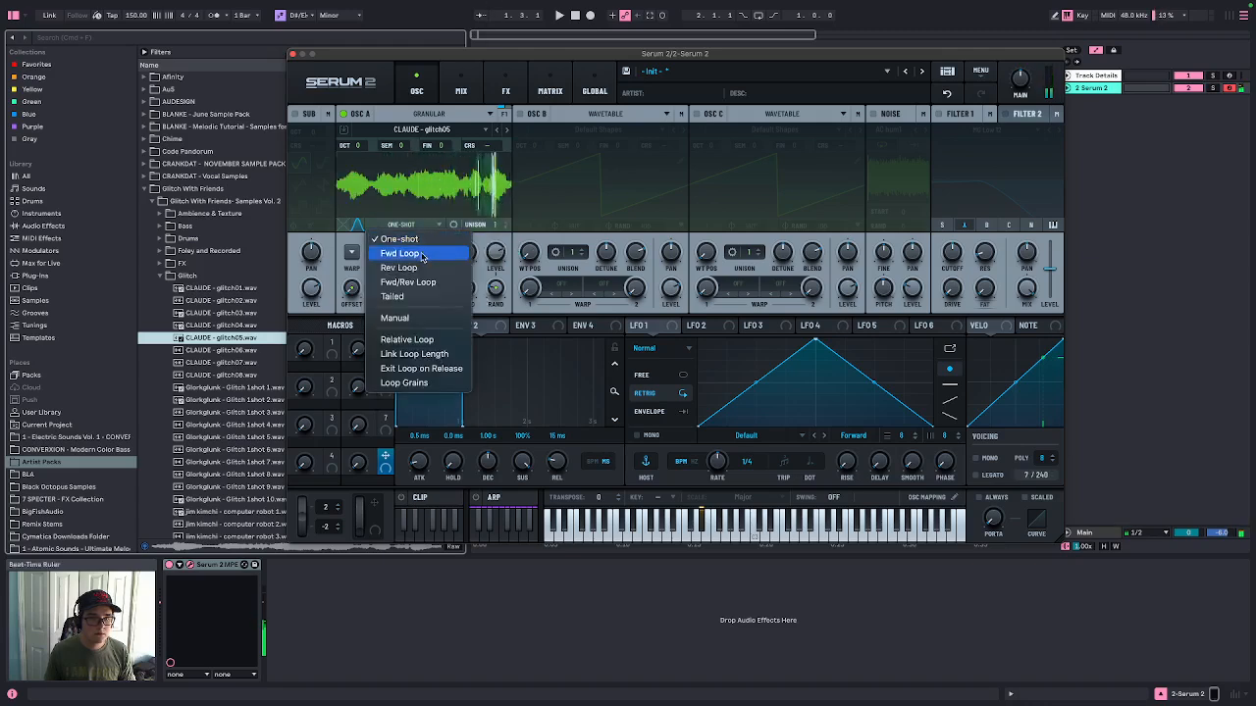
{"action": "left_click", "coordinate": [408, 282]}
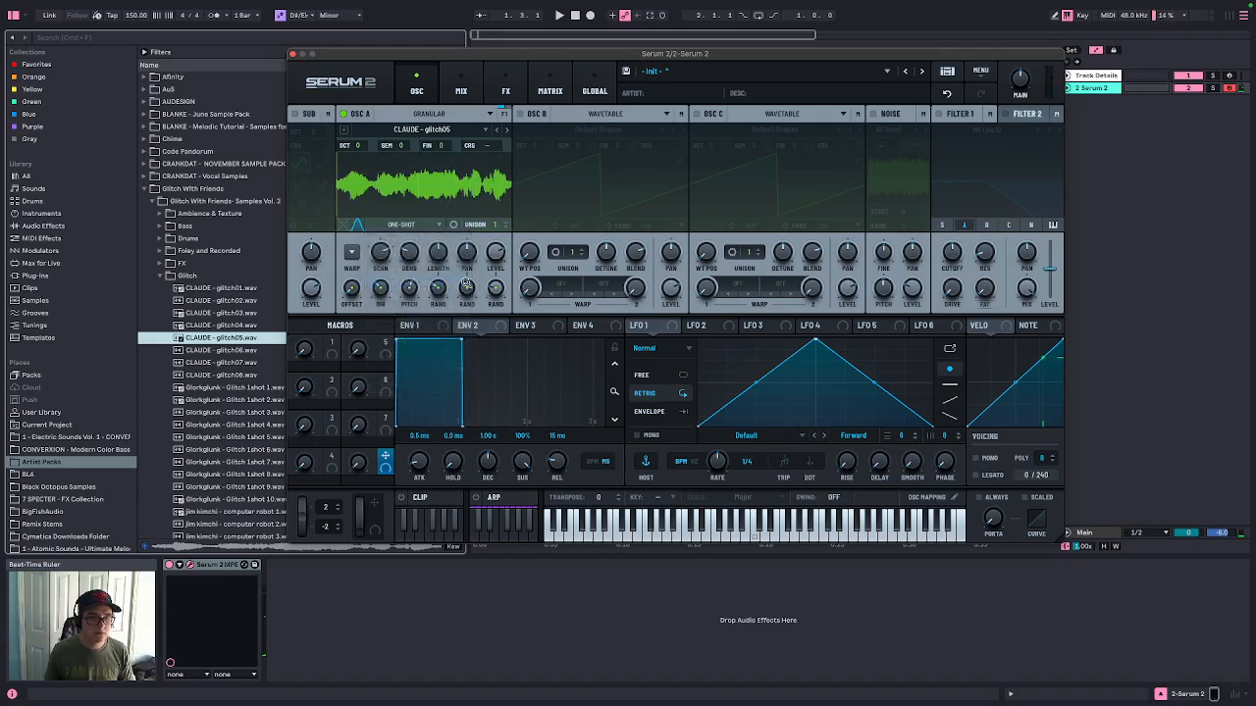
Set oscillator A's loop mode to Manual
{"action": "left_click", "coordinate": [357, 226]}
{"action": "left_click", "coordinate": [357, 225]}
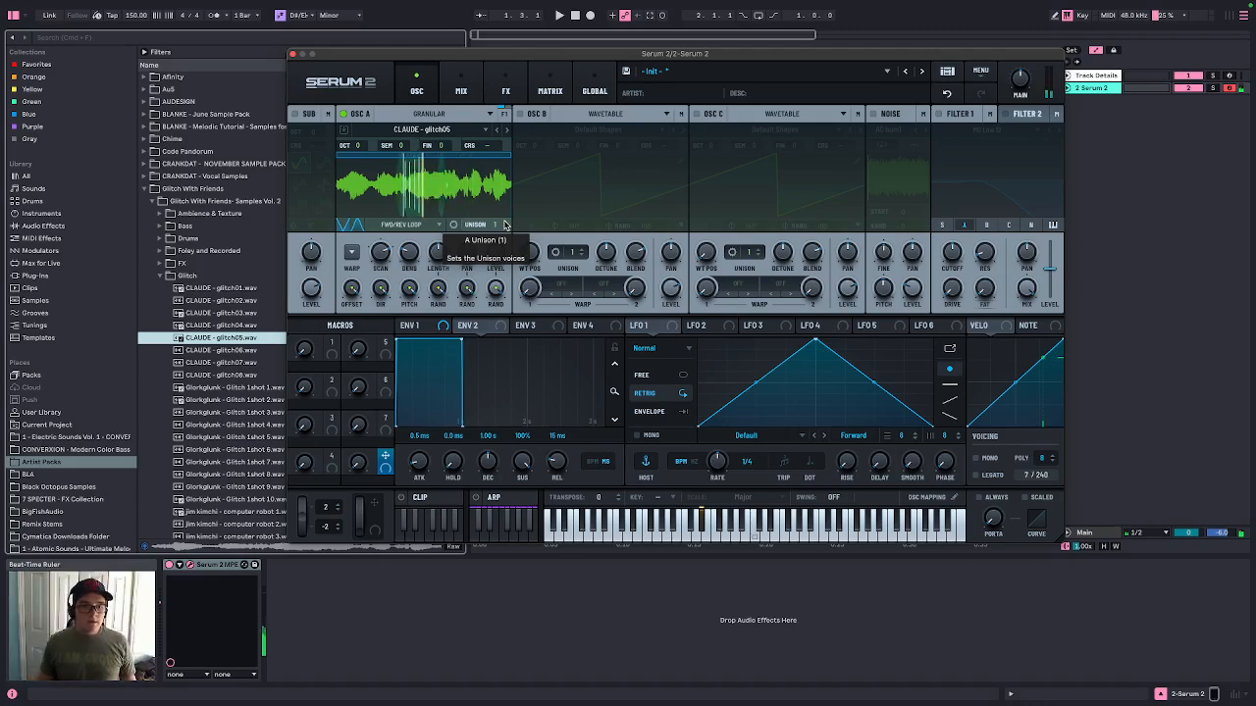
{"action": "left_click", "coordinate": [420, 228]}
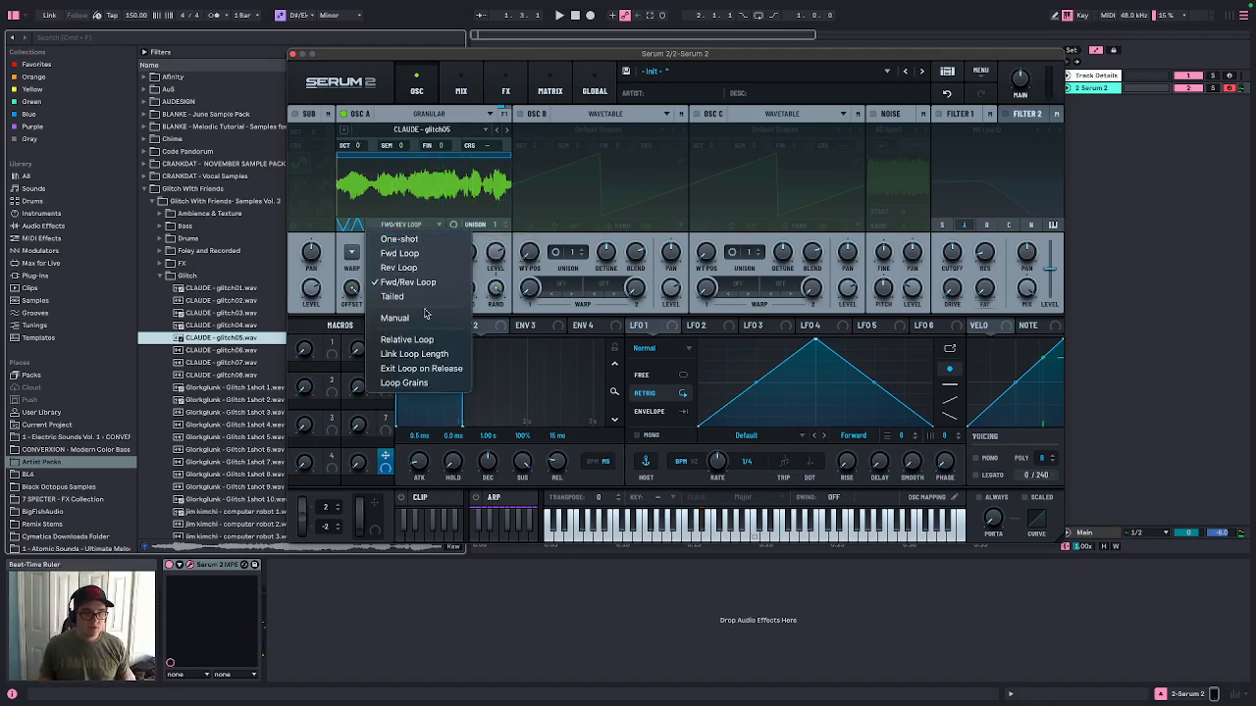
{"action": "left_click", "coordinate": [433, 322]}
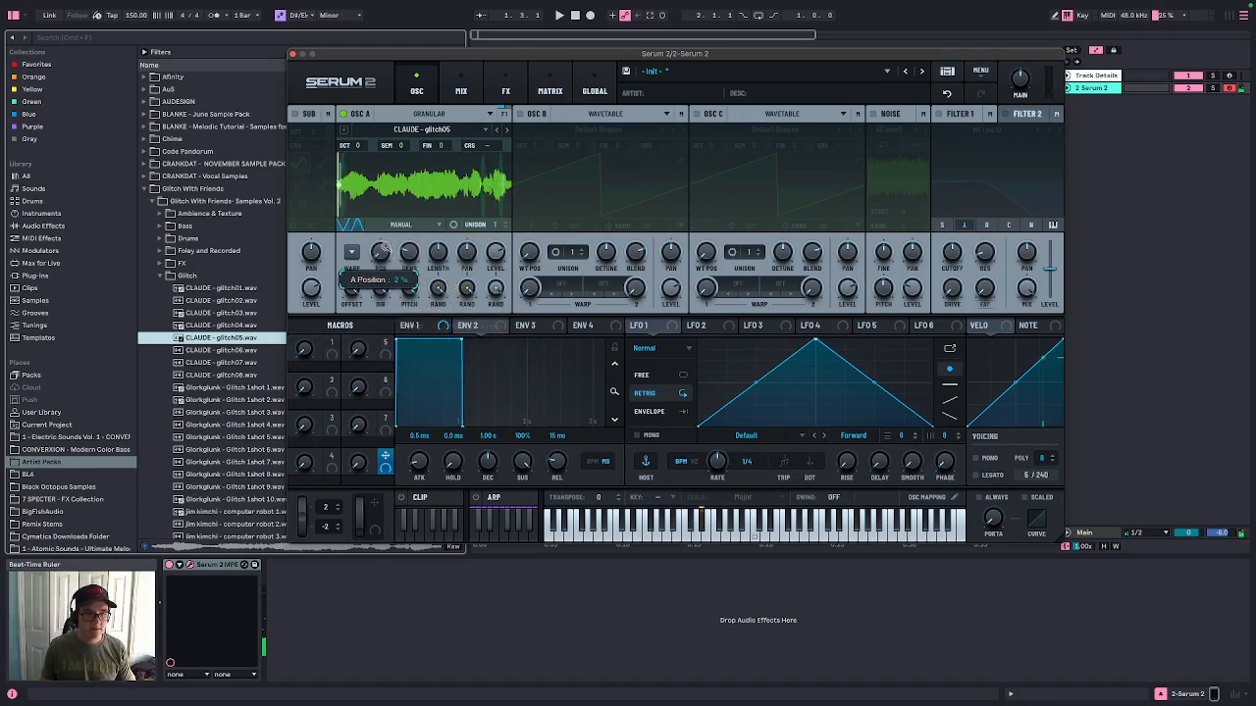
Raise oscillator A's grain Position to about 27%
{"action": "left_click_drag", "start_coordinate": [383, 254], "coordinate": [468, 261]}
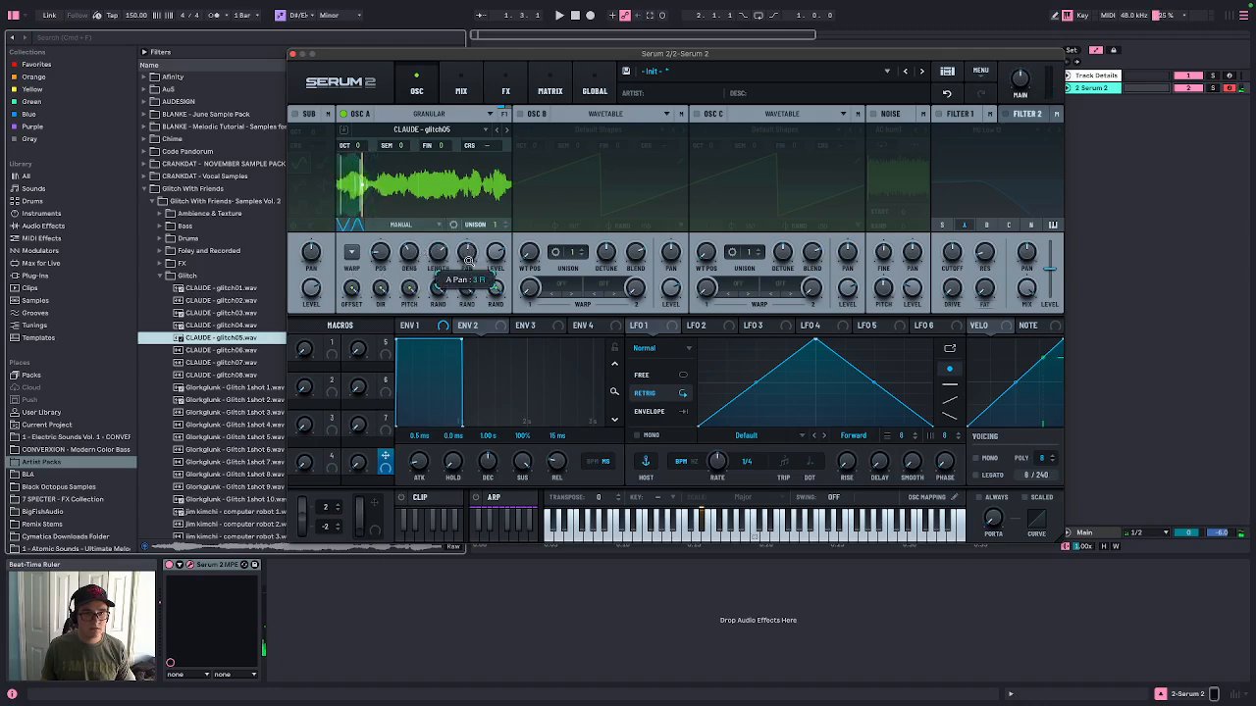
{"action": "left_click", "coordinate": [347, 251]}
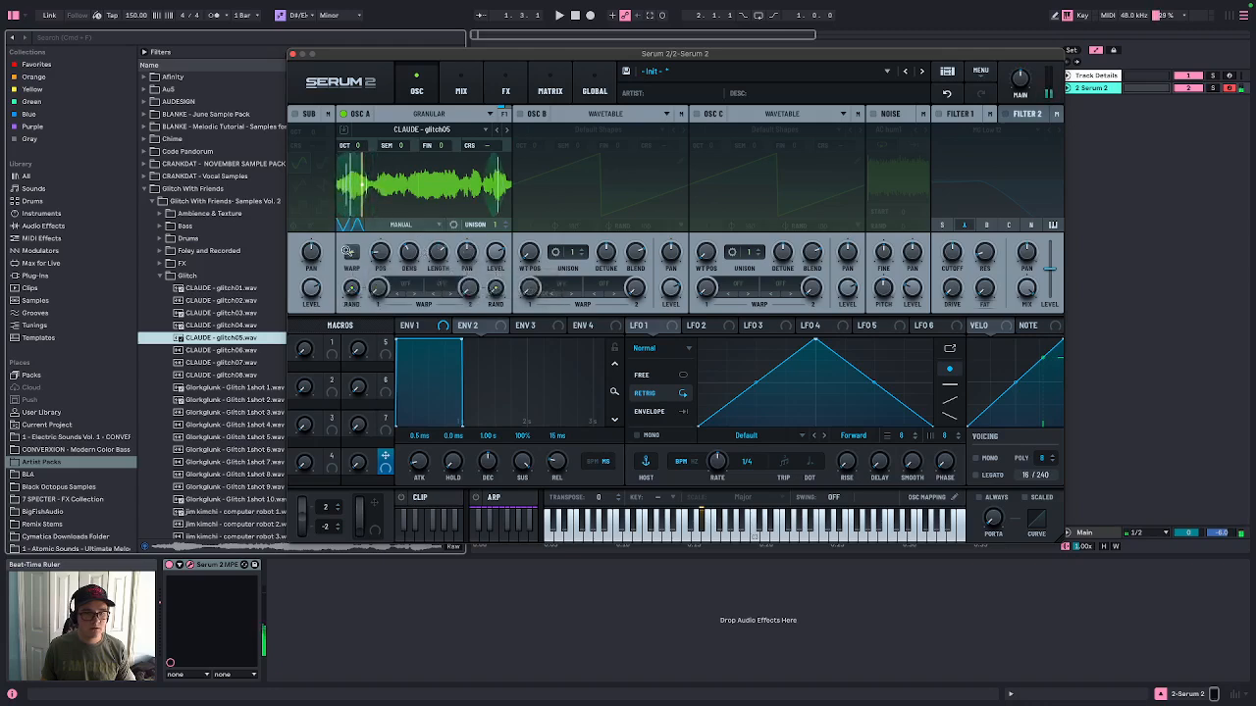
{"action": "left_click", "coordinate": [349, 251]}
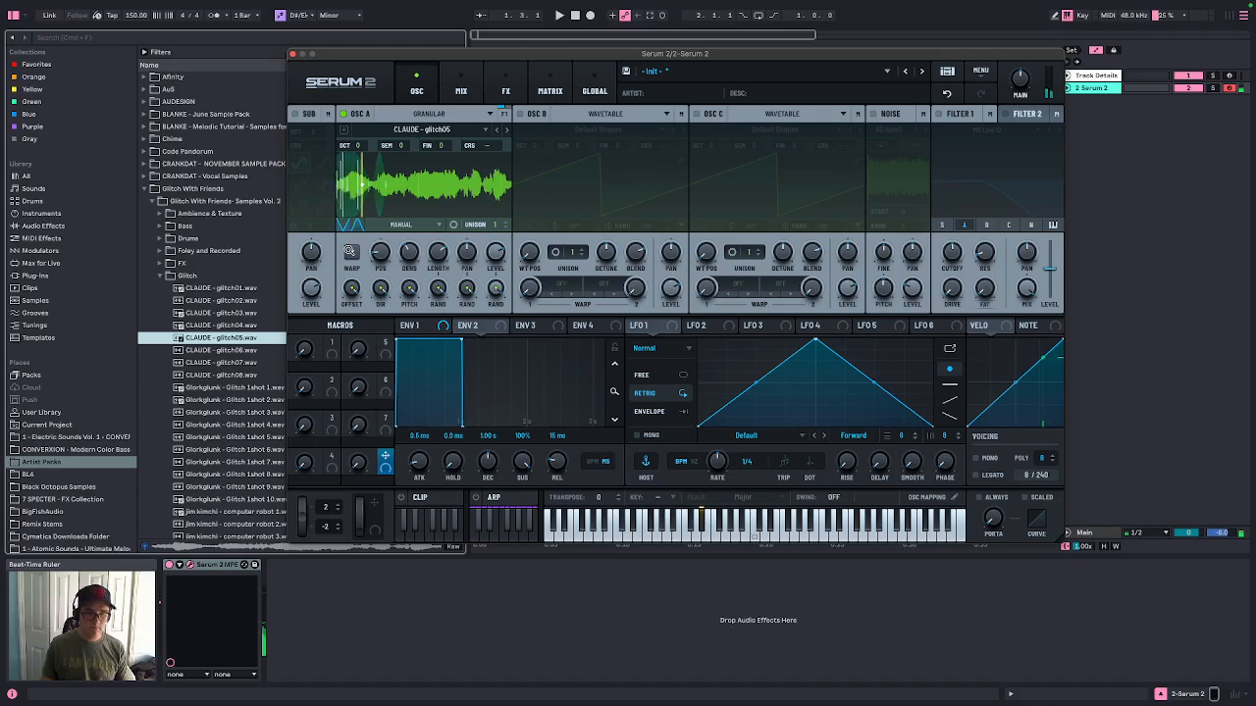
Set LFO 1's mode to Chaos: Rossler, trying S&H and Chaos: Lorenz along the way
{"action": "mouse_move", "coordinate": [384, 249]}
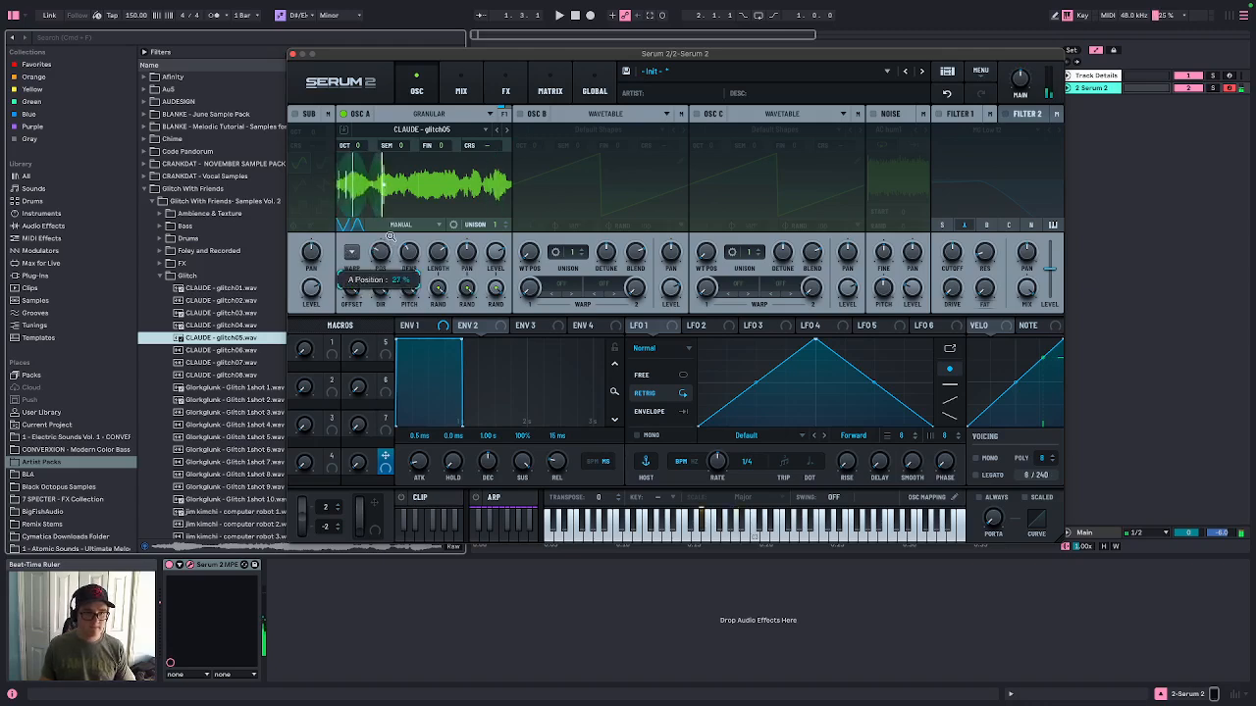
{"action": "left_click", "coordinate": [691, 349]}
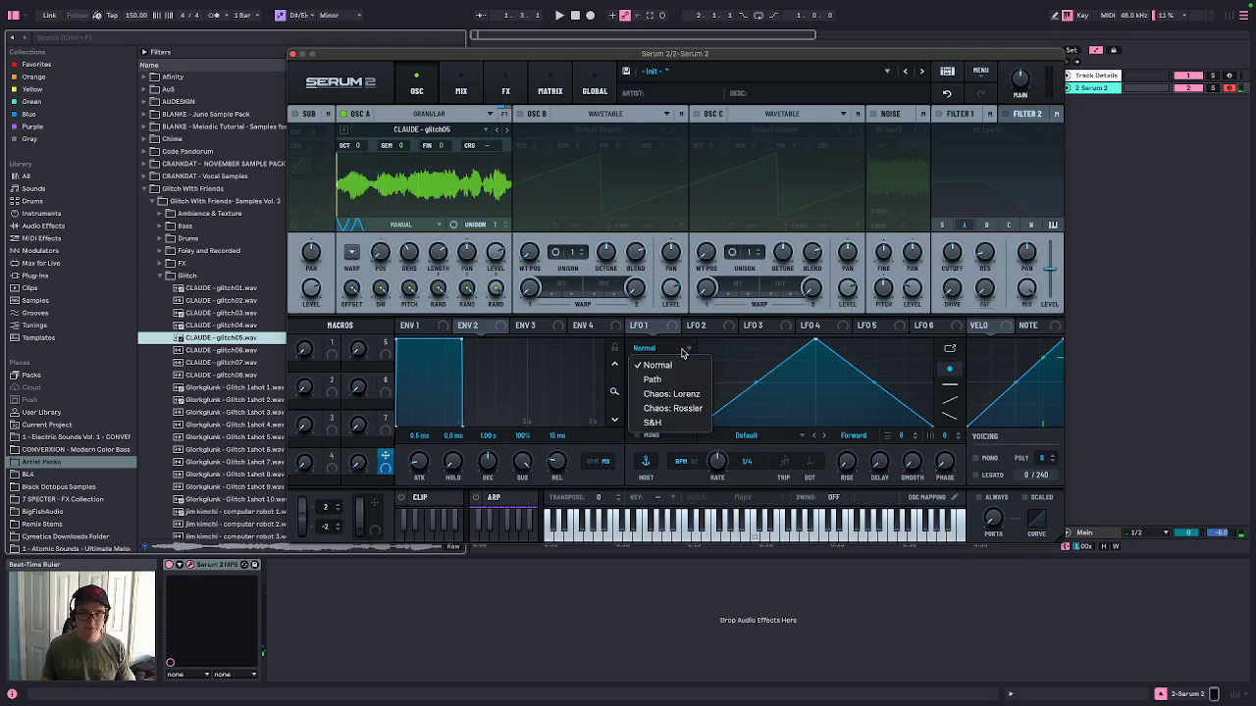
{"action": "left_click", "coordinate": [684, 423]}
{"action": "left_click", "coordinate": [690, 349]}
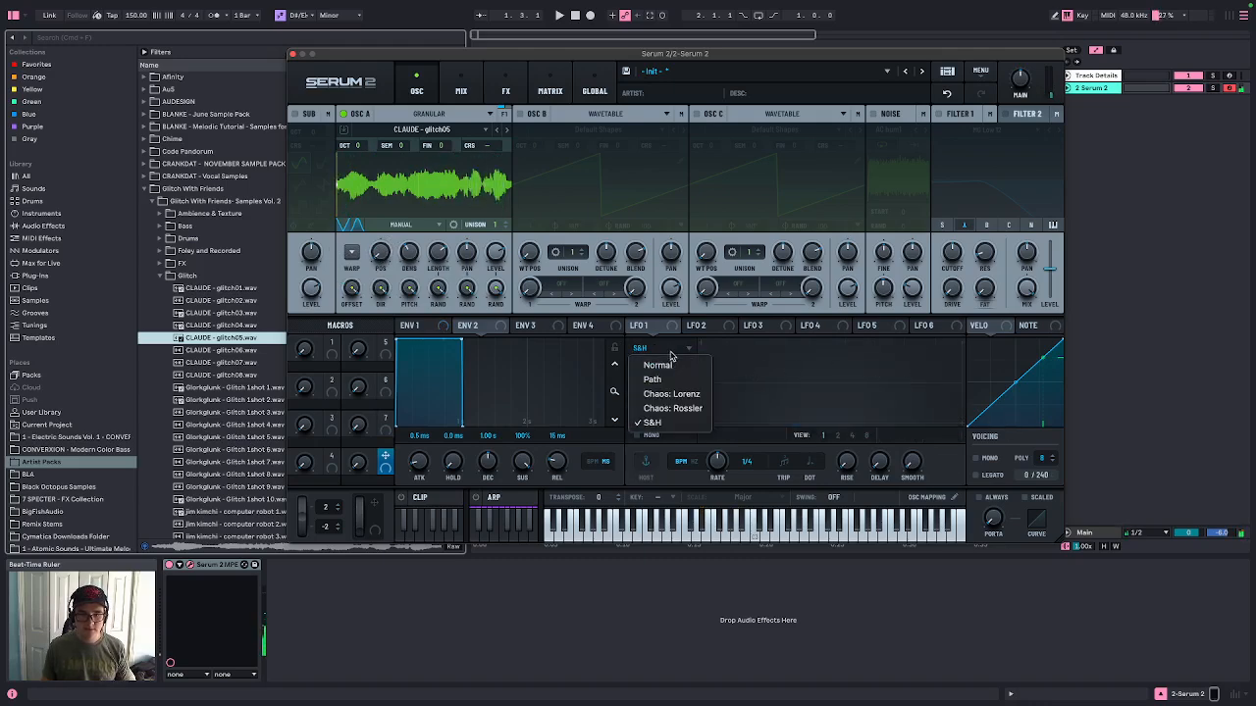
{"action": "left_click", "coordinate": [663, 397]}
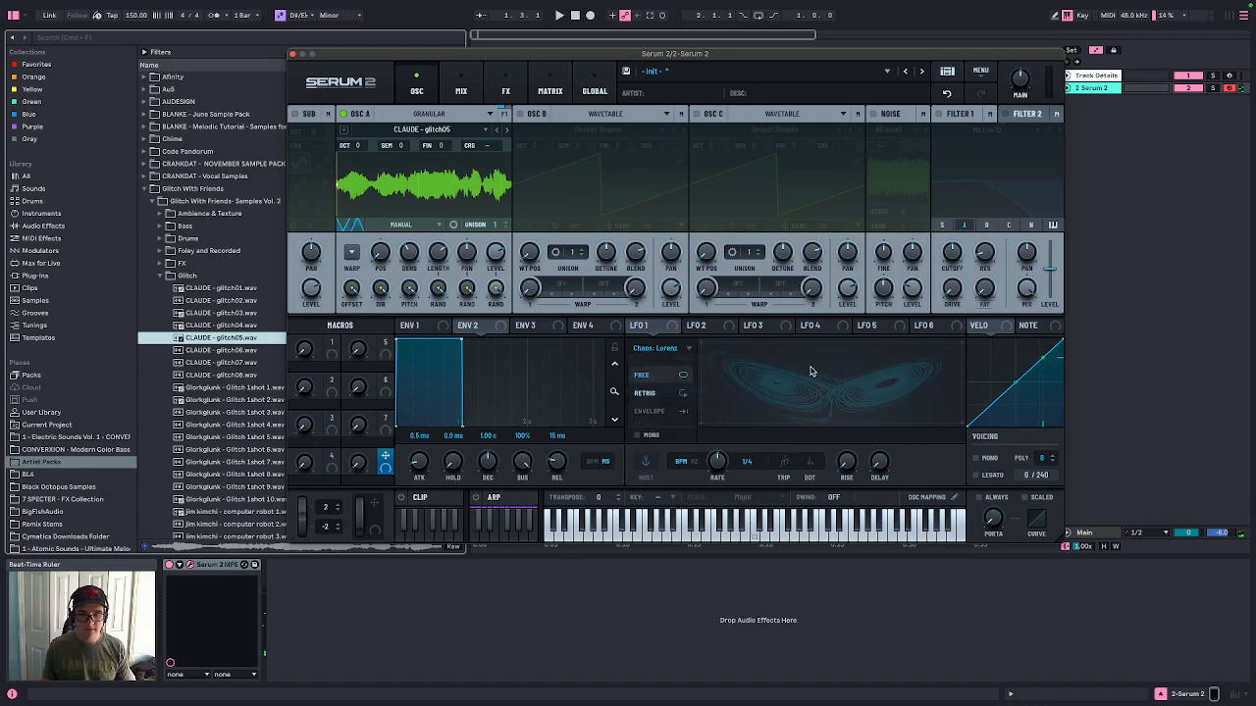
{"action": "left_click", "coordinate": [652, 350]}
{"action": "left_click", "coordinate": [668, 407]}
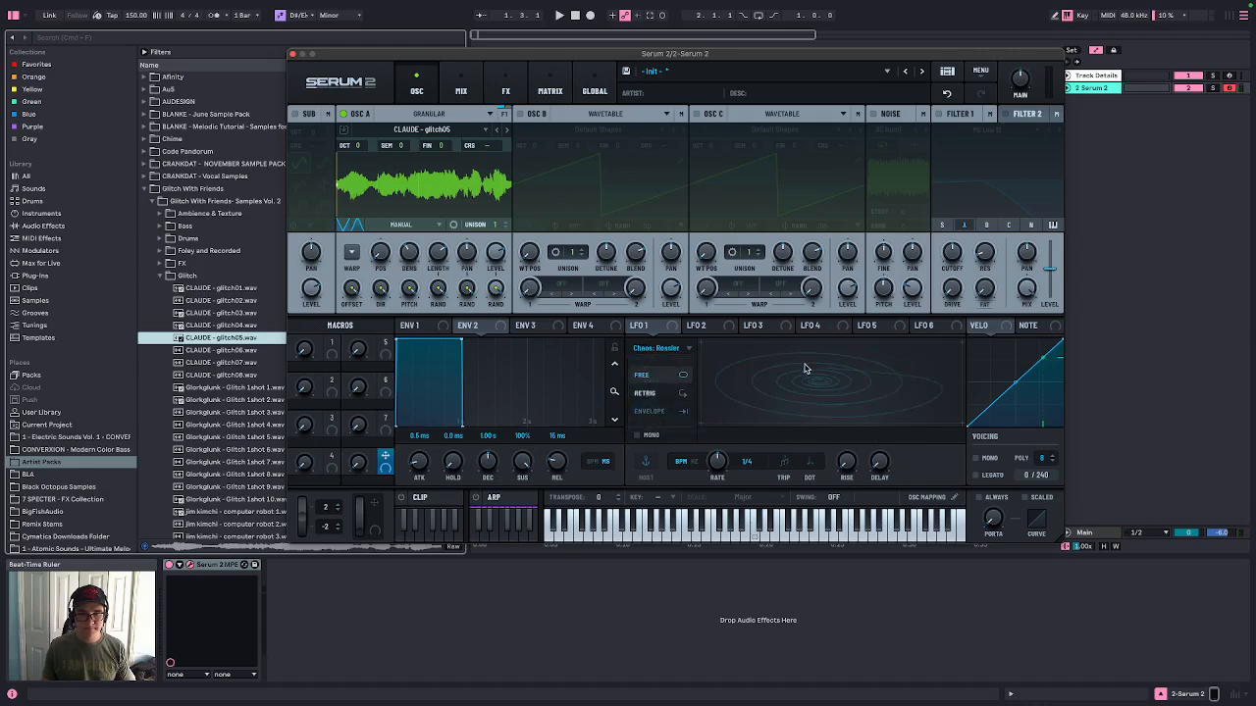
Assign LFO 1 to oscillator A's grain Position and set the LFO rate to 32 bar
{"action": "left_click_drag", "start_coordinate": [640, 325], "coordinate": [379, 252]}
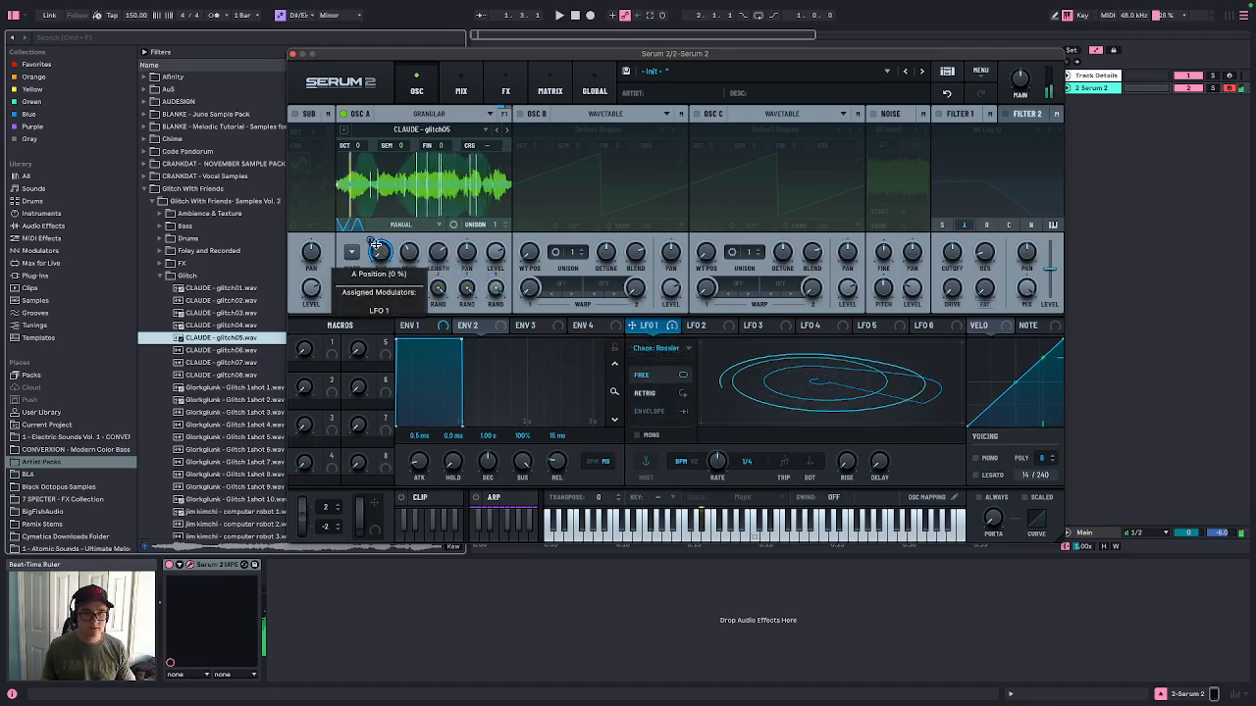
{"action": "left_click_drag", "start_coordinate": [719, 463], "coordinate": [713, 704]}
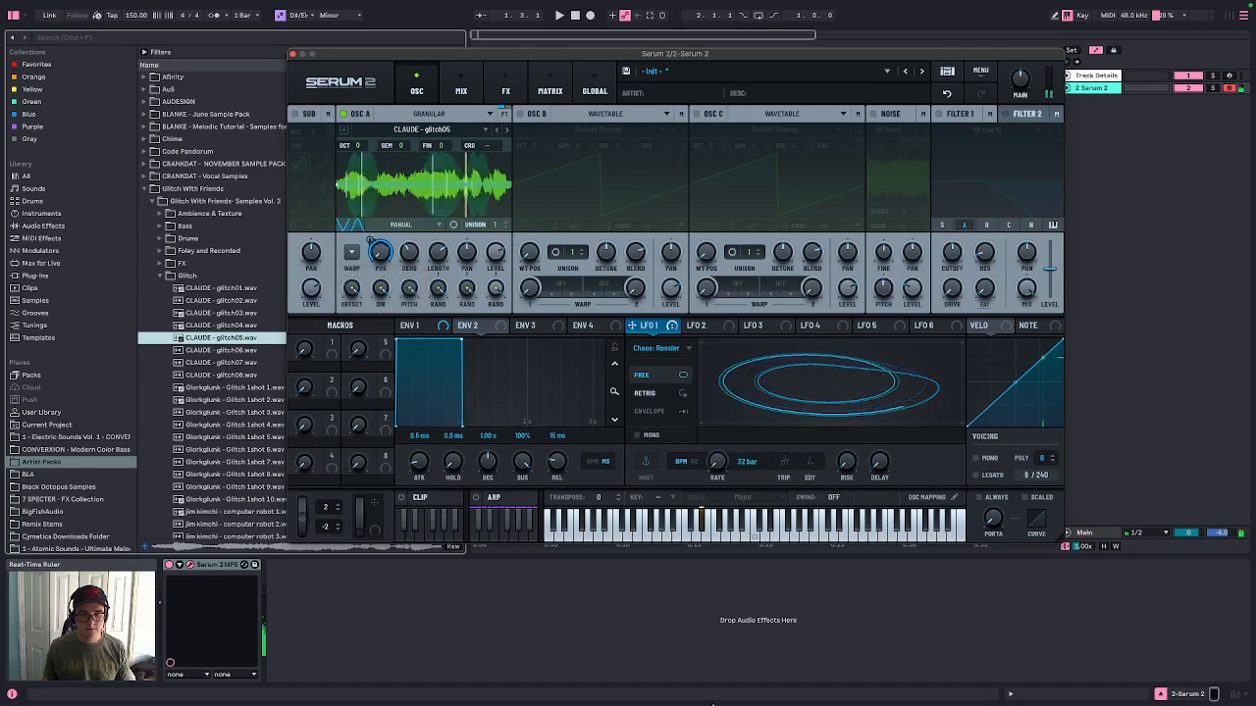
Assign LFO 1 to oscillator A's grain Density as well
{"action": "mouse_move", "coordinate": [670, 328]}
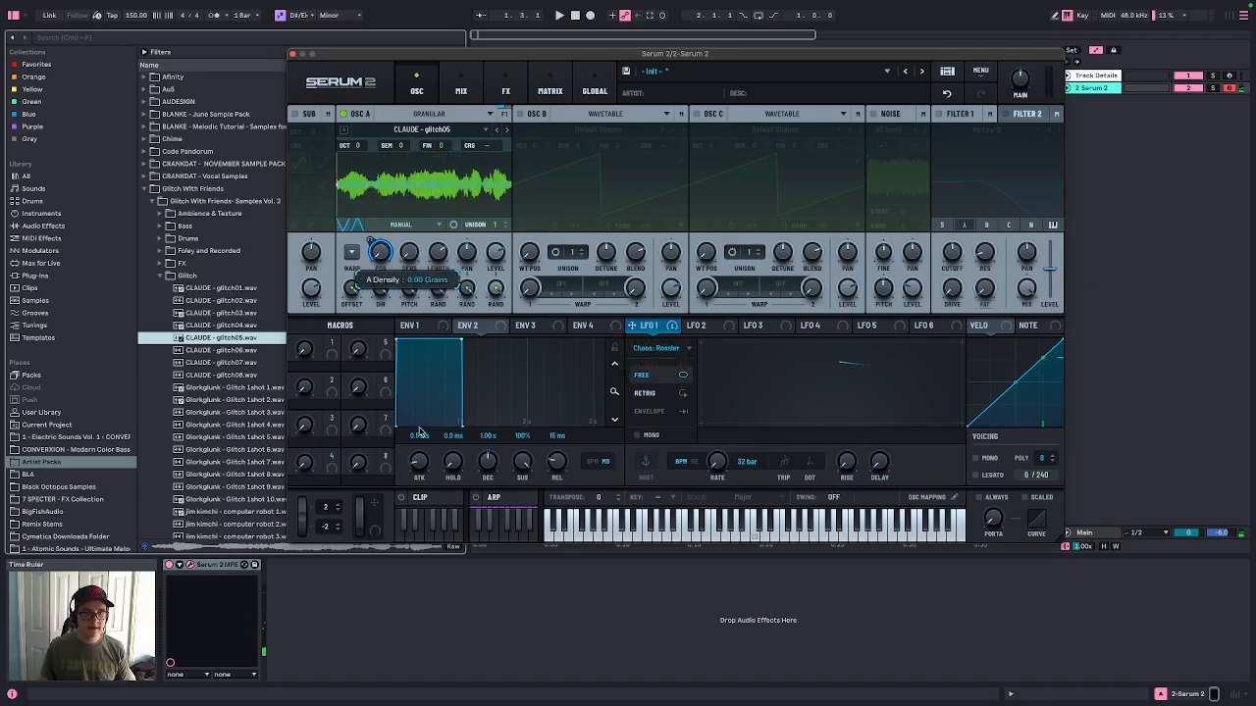
{"action": "left_click_drag", "start_coordinate": [673, 330], "coordinate": [412, 255]}
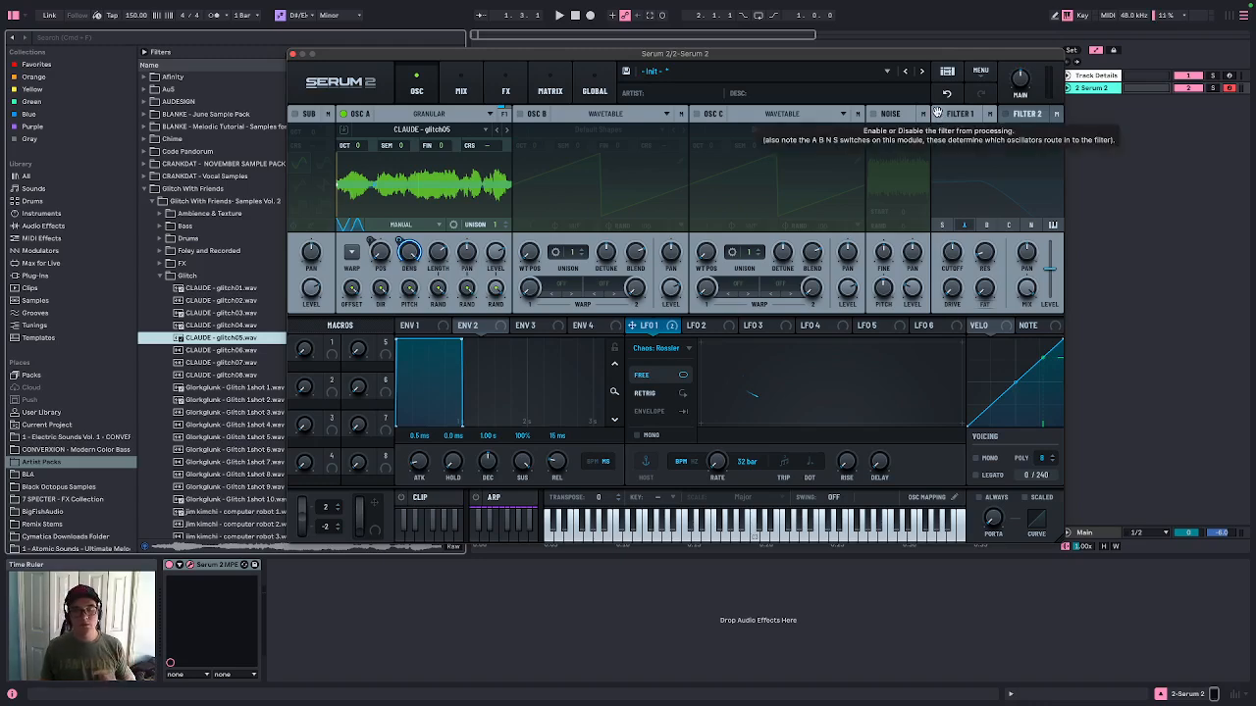
Search the browser's audio effects for tune and add the Tuner device to the track
{"action": "left_click_drag", "start_coordinate": [360, 59], "coordinate": [629, 38]}
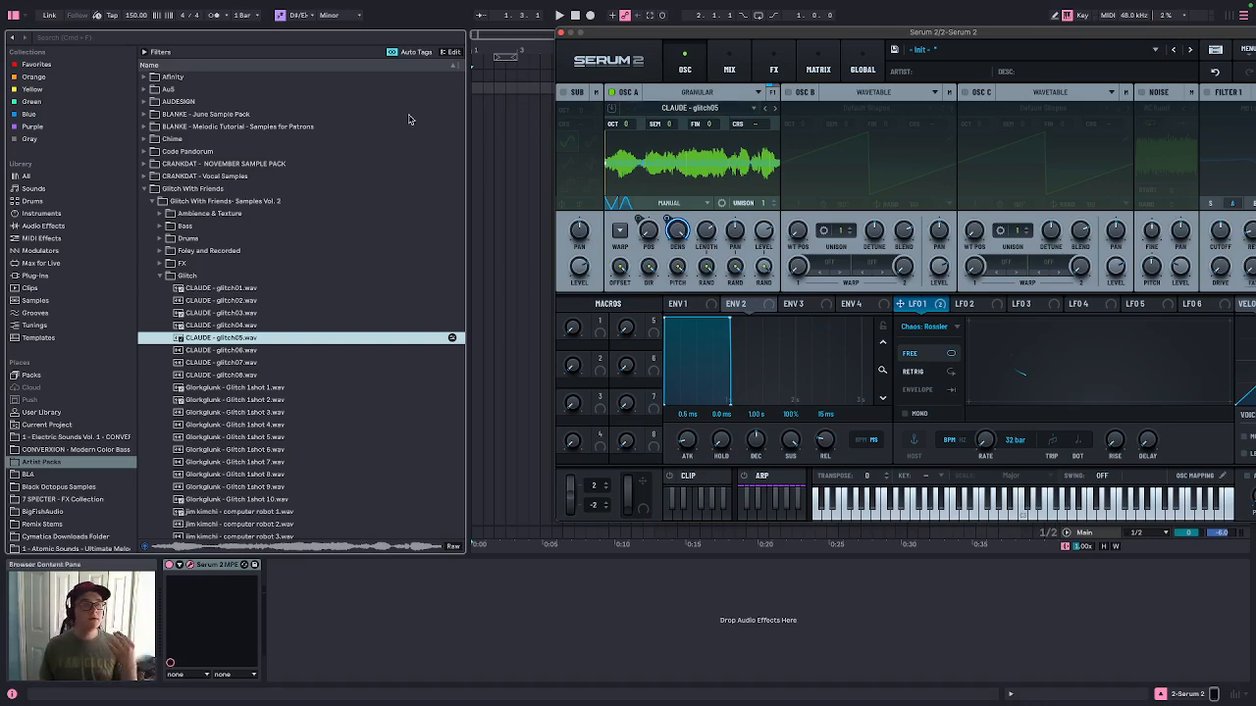
{"action": "left_click", "coordinate": [233, 39]}
{"action": "type", "text": "t"}
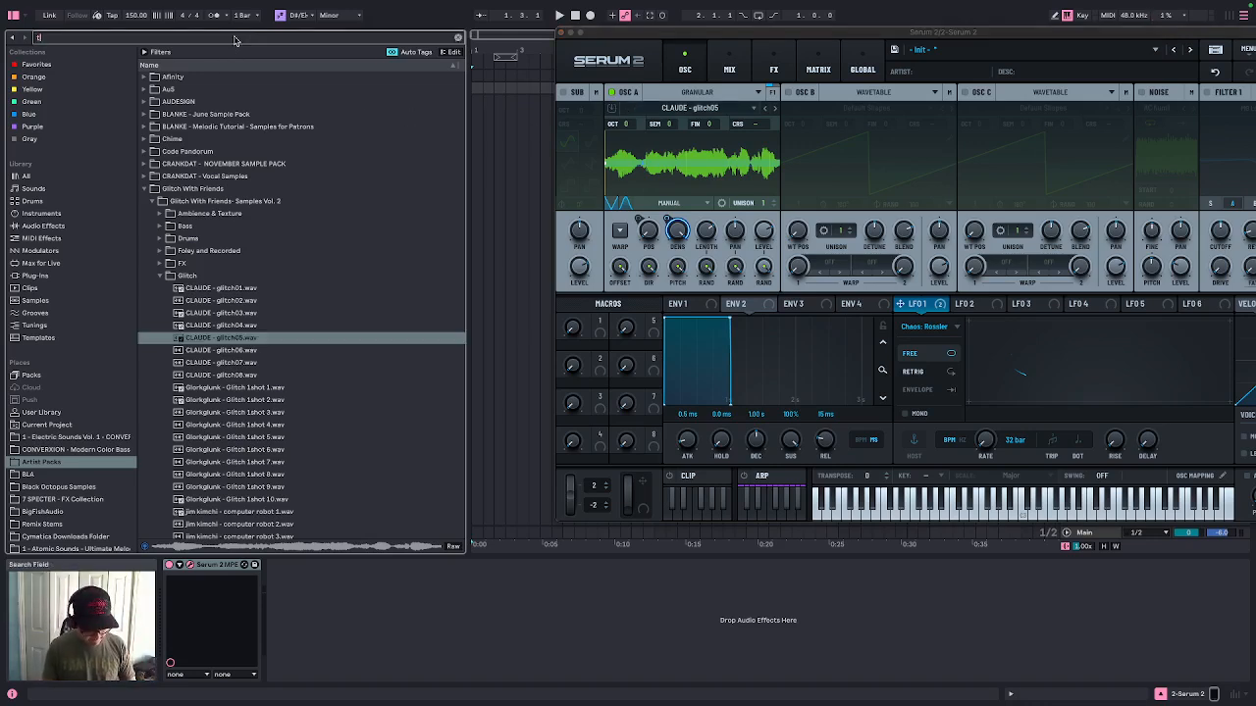
{"action": "type", "text": "une"}
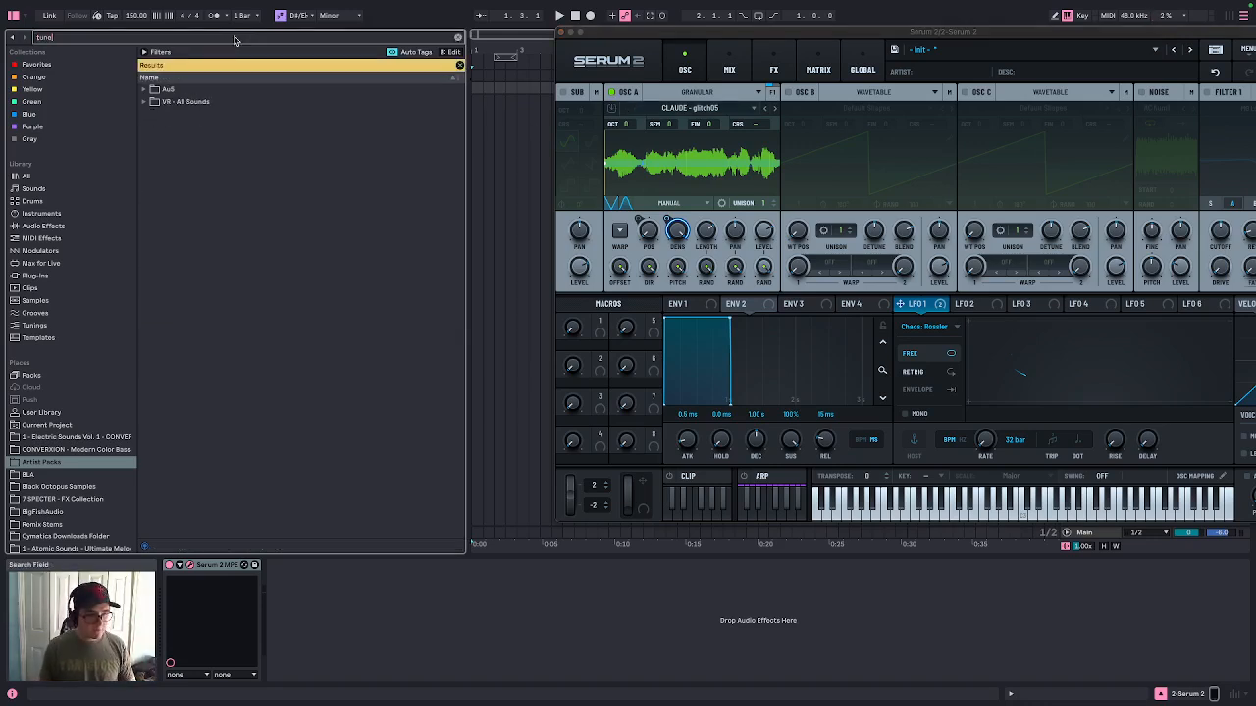
{"action": "left_click", "coordinate": [37, 276]}
{"action": "left_click", "coordinate": [44, 226]}
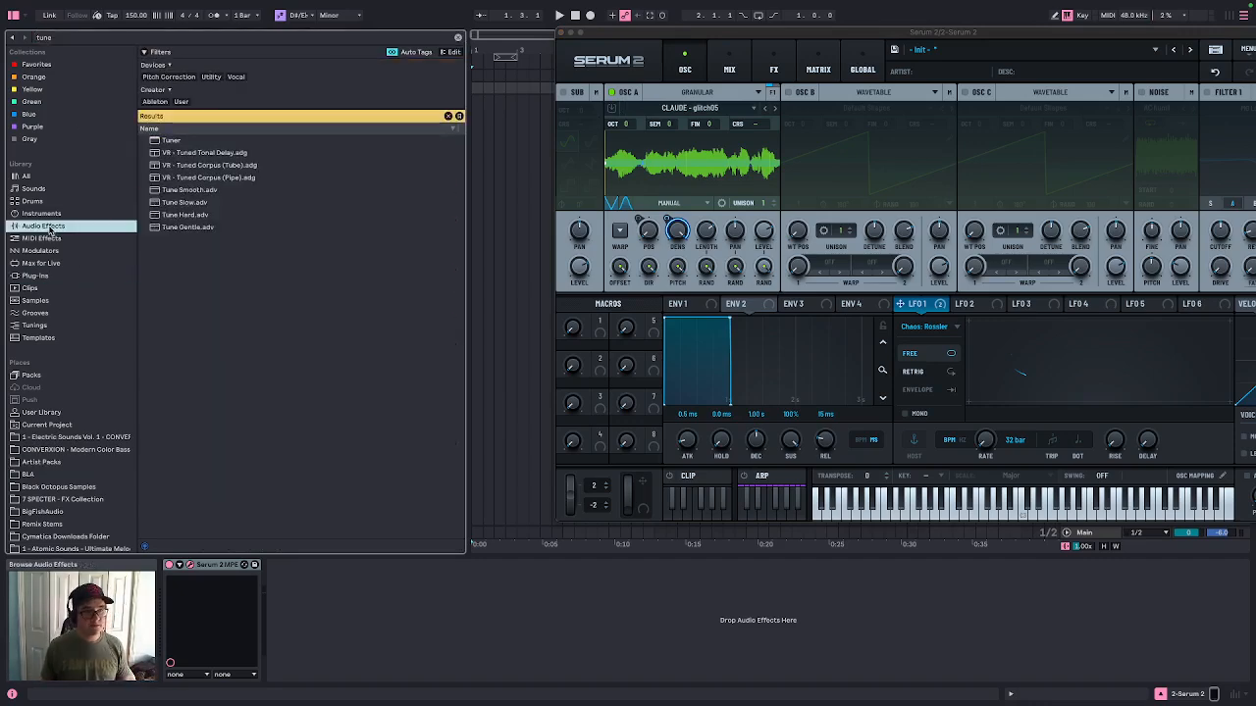
{"action": "double_click", "coordinate": [171, 139]}
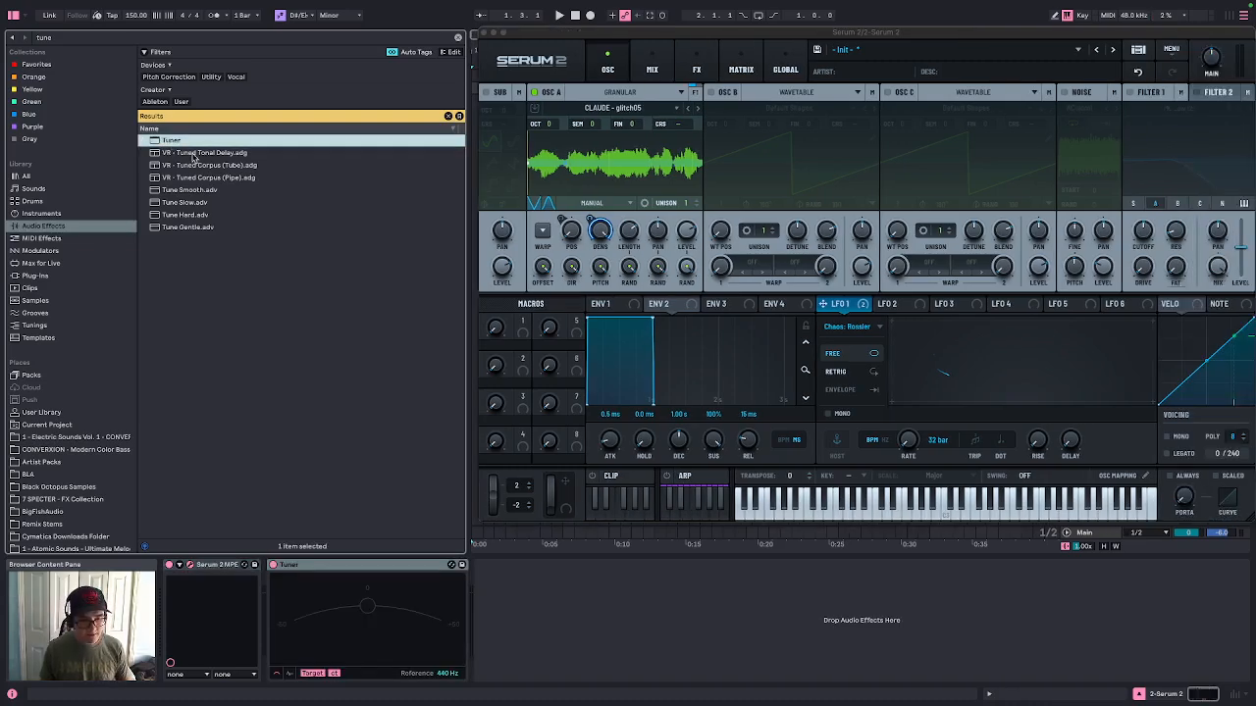
Enable Filter 1, raise its resonance, and set the cutoff to about 273 Hz while playing a note
{"action": "left_click_drag", "start_coordinate": [520, 35], "coordinate": [376, 41]}
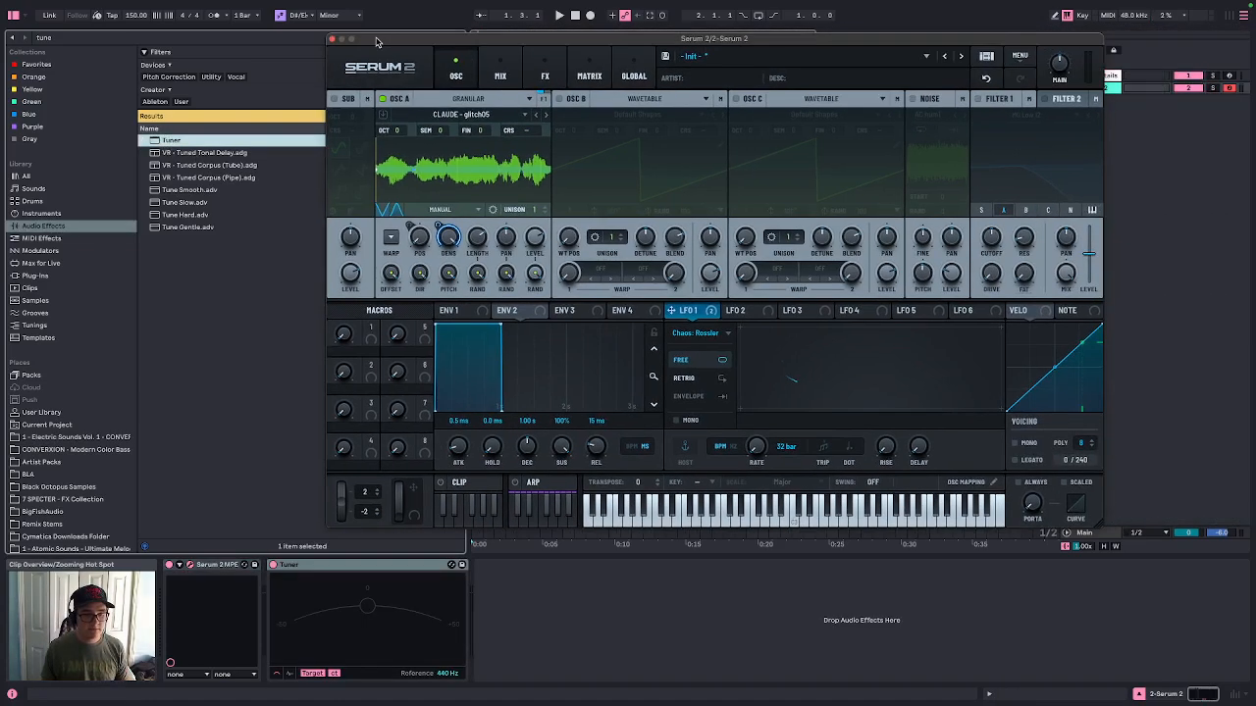
{"action": "left_click", "coordinate": [599, 623]}
{"action": "key", "text": "a"}
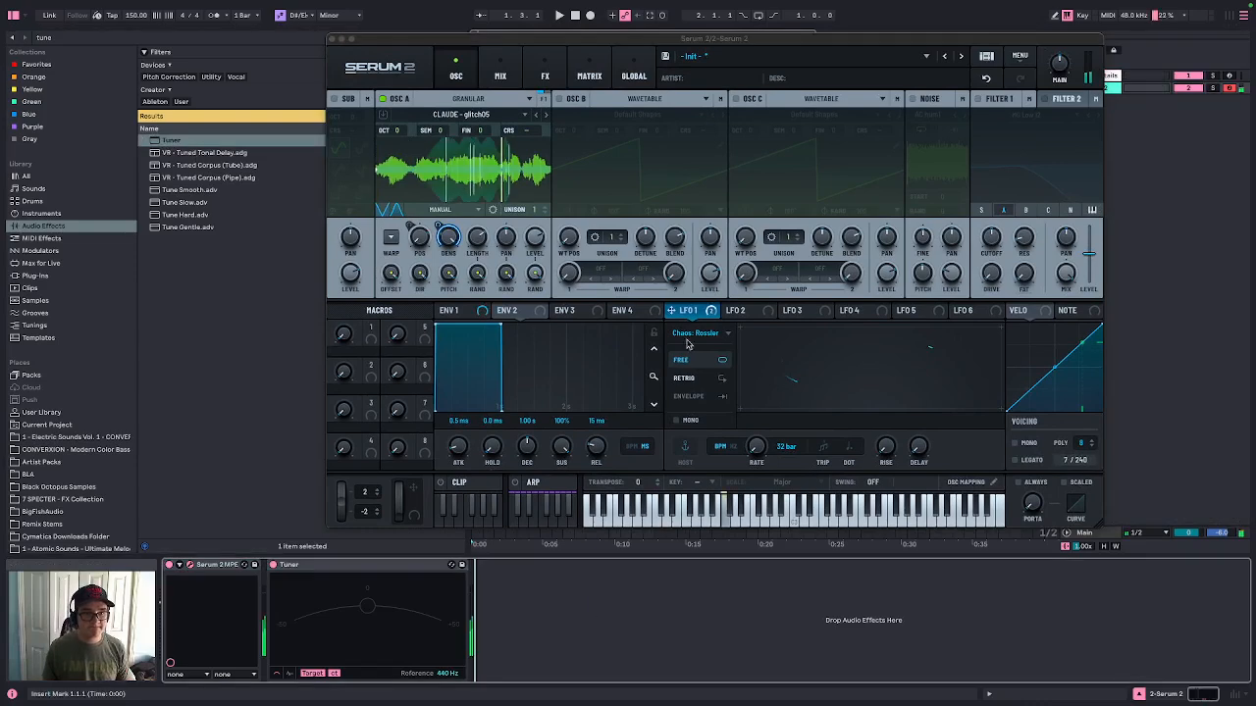
{"action": "left_click_drag", "start_coordinate": [589, 41], "coordinate": [480, 43]}
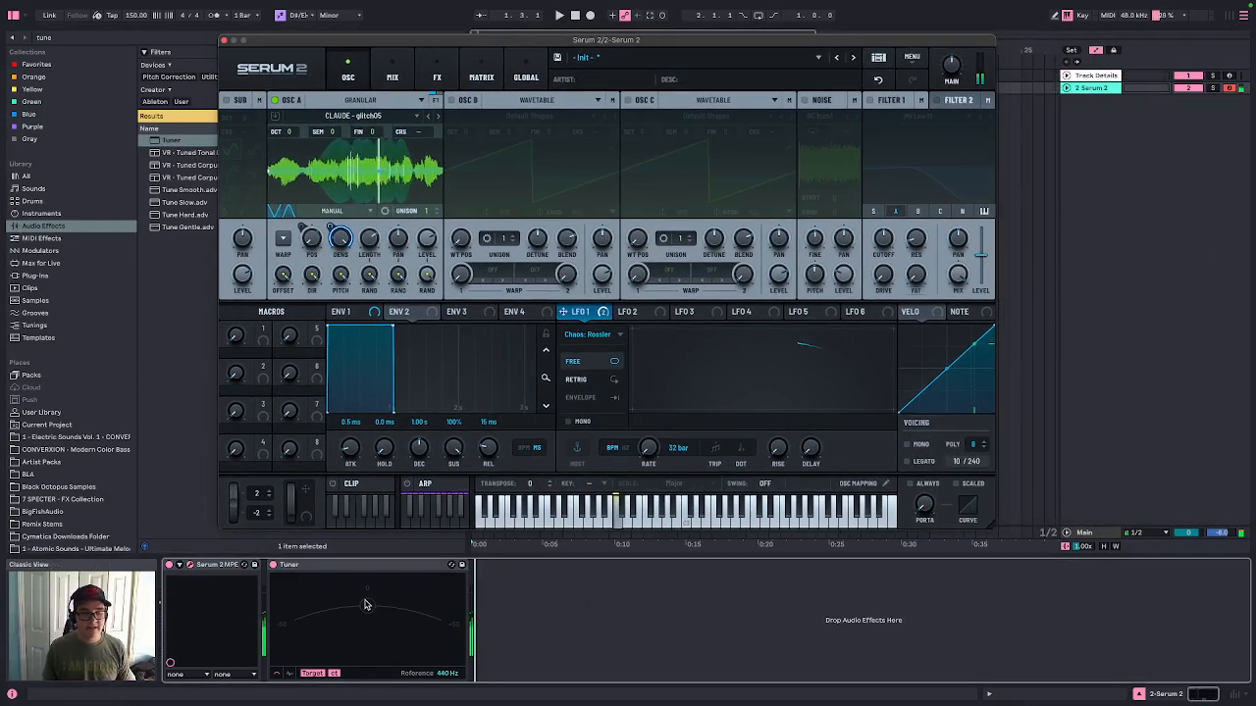
{"action": "left_click", "coordinate": [869, 100]}
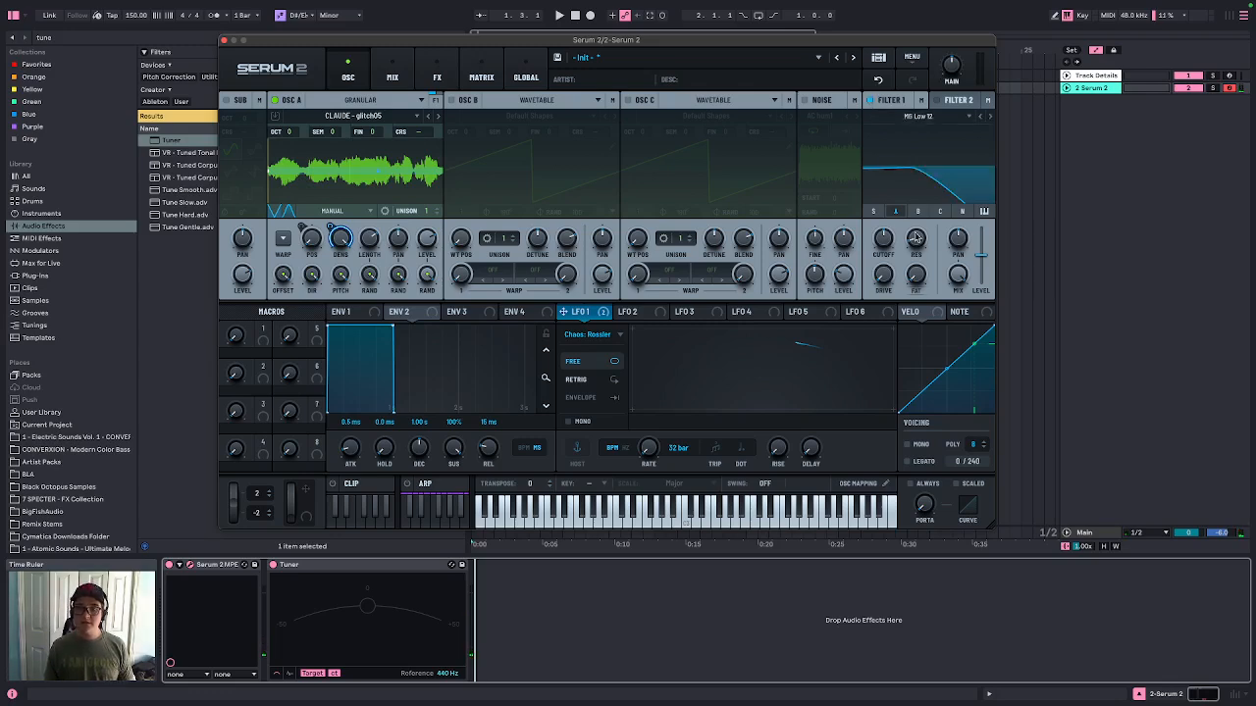
{"action": "left_click_drag", "start_coordinate": [915, 237], "coordinate": [914, 186]}
{"action": "key", "text": "a"}
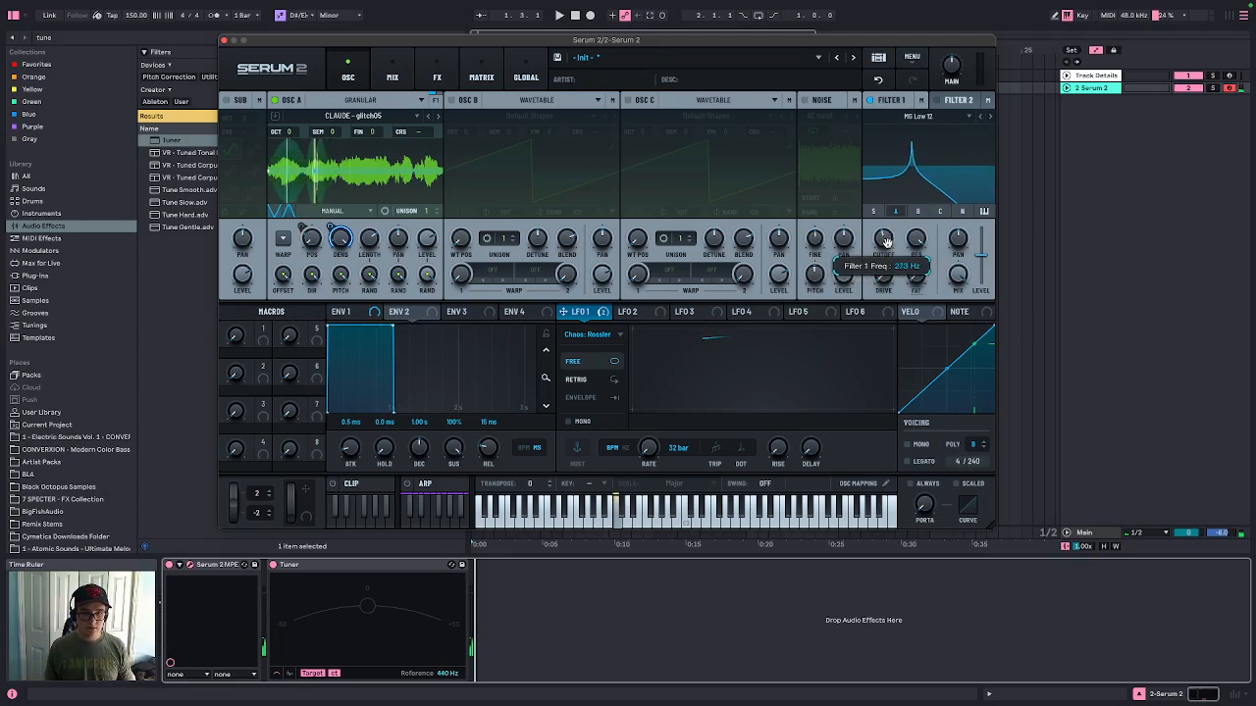
{"action": "mouse_move", "coordinate": [884, 242]}
{"action": "left_mouse_down"}
{"action": "mouse_move", "coordinate": [899, 232]}
{"action": "mouse_move", "coordinate": [887, 245]}
{"action": "left_mouse_up"}
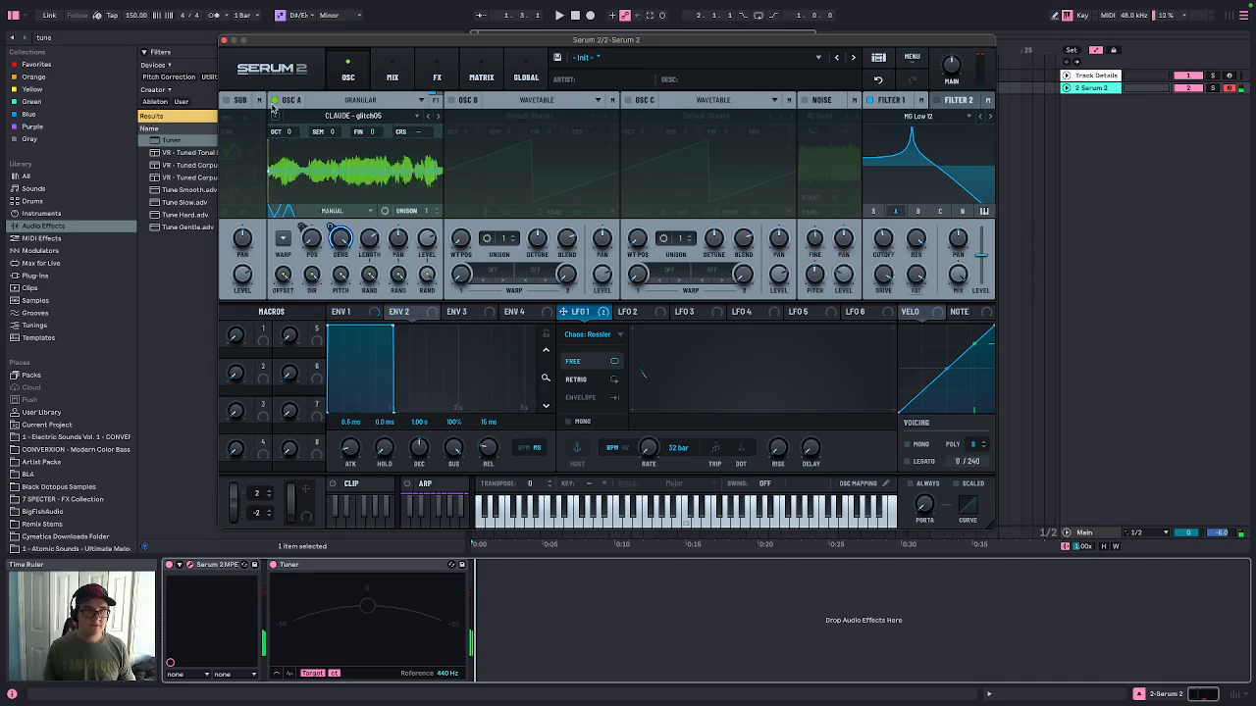
Mute oscillator A, try oscillator B, then enable the noise oscillator and route it into Filter 1
{"action": "left_click", "coordinate": [276, 101]}
{"action": "left_click", "coordinate": [453, 101]}
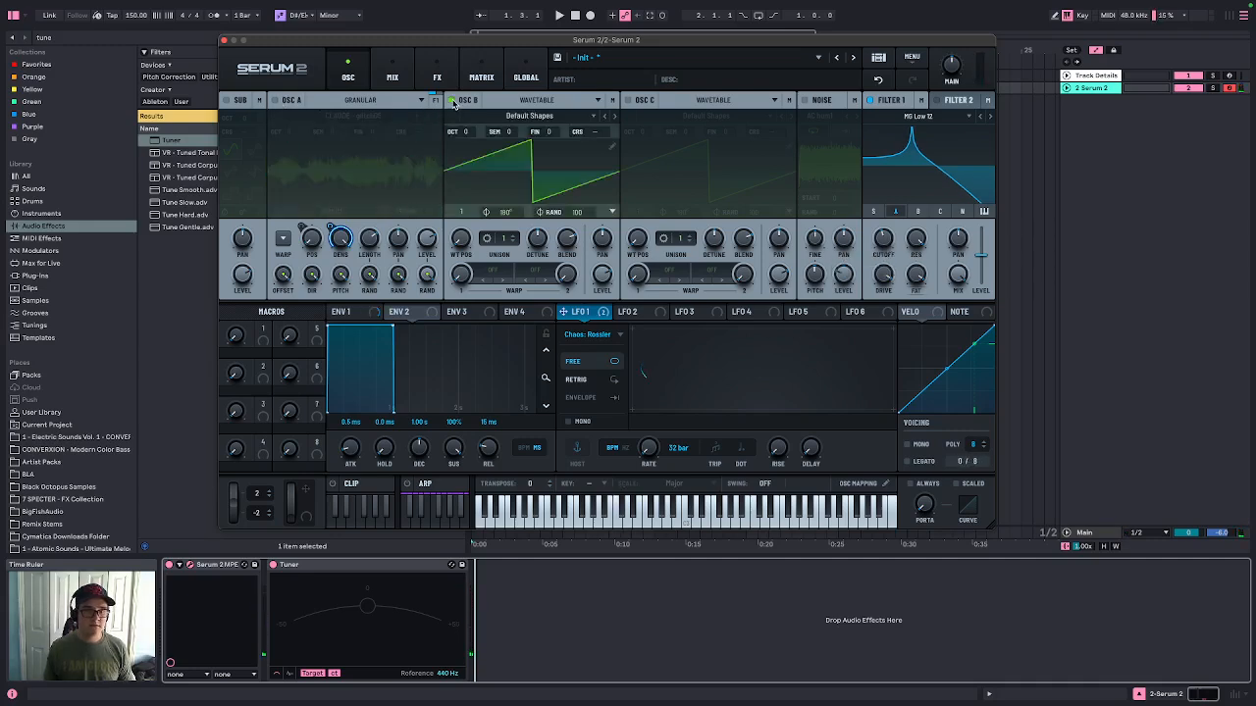
{"action": "left_click", "coordinate": [450, 101]}
{"action": "left_click", "coordinate": [803, 100]}
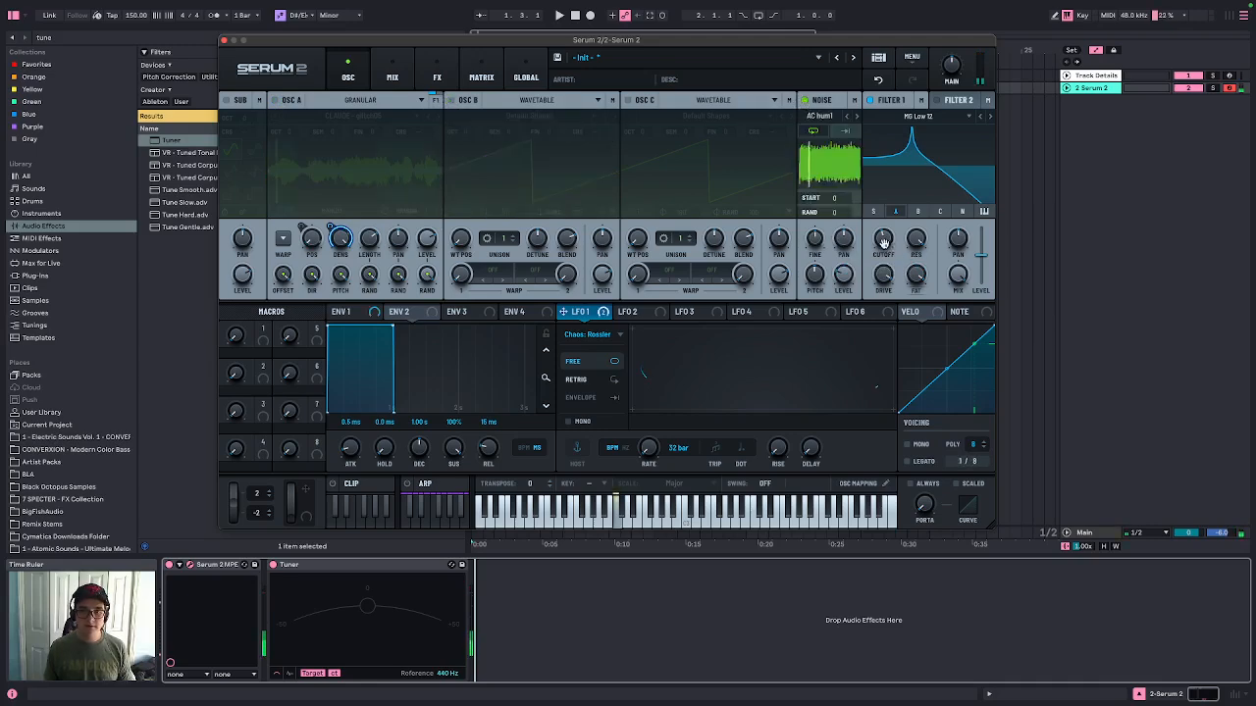
{"action": "left_click", "coordinate": [958, 212]}
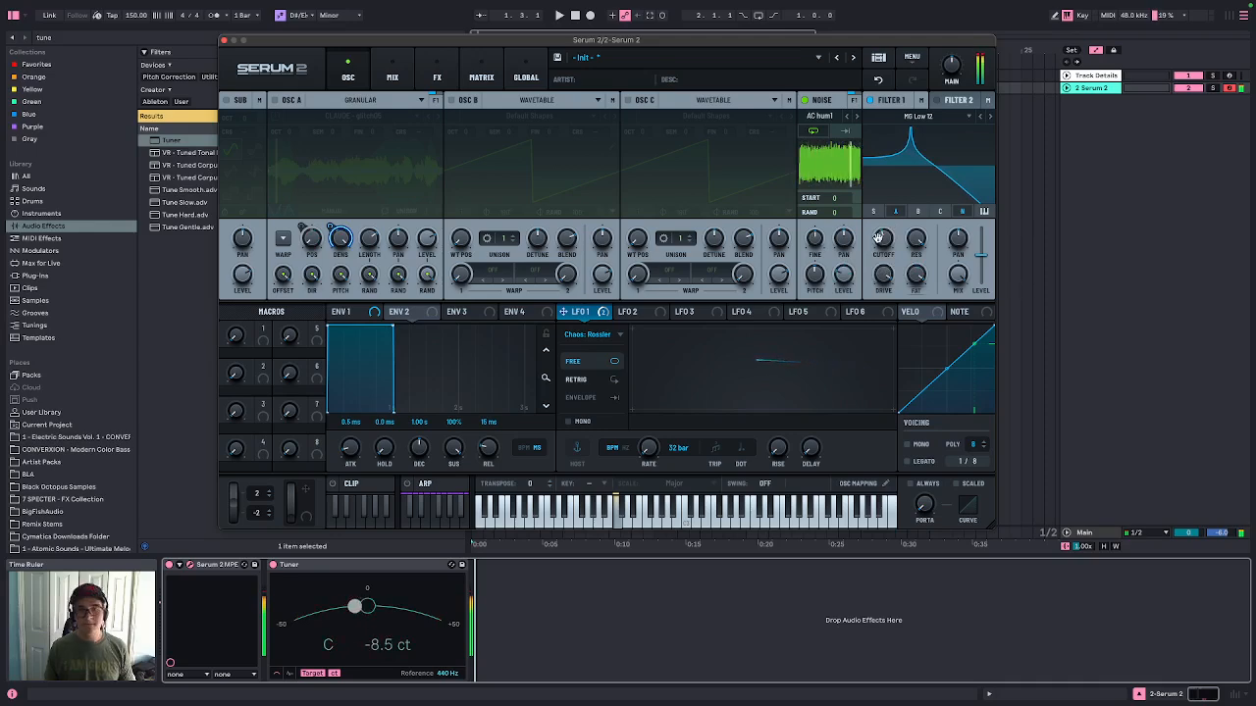
Toggle between oscillator A and the noise oscillator to compare them, leaving oscillator A enabled and noise off
{"action": "left_click", "coordinate": [804, 100]}
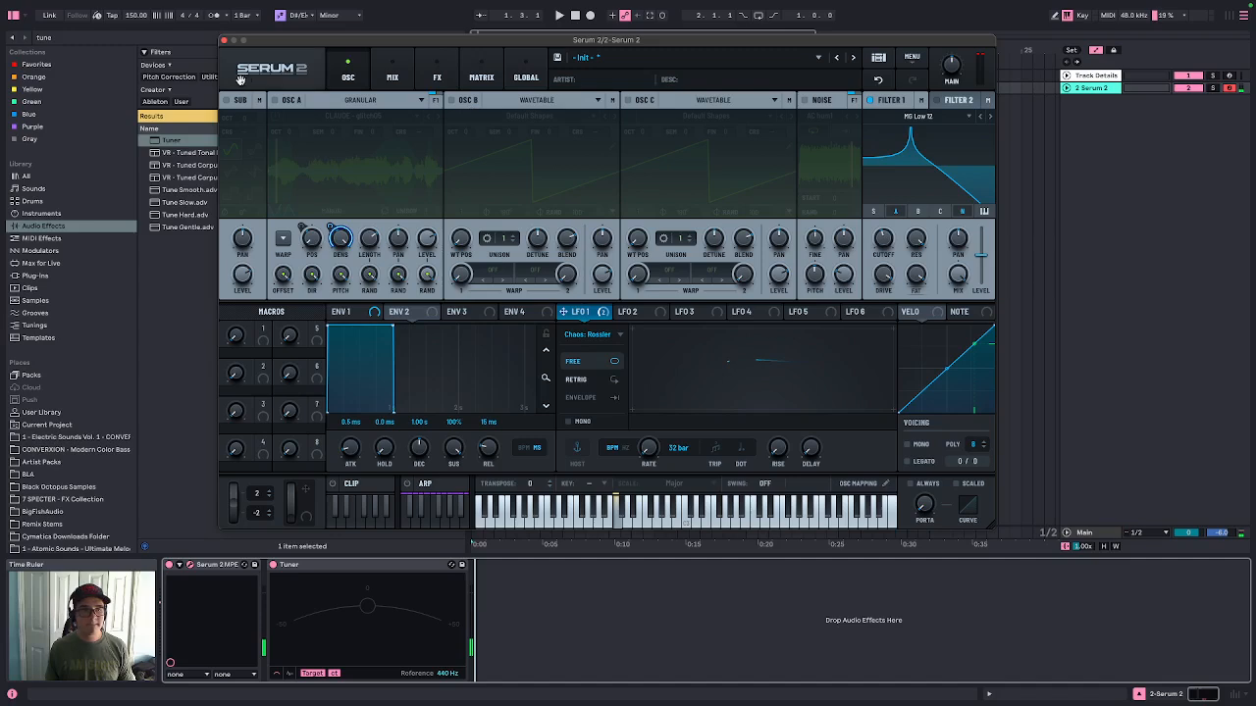
{"action": "left_click", "coordinate": [276, 100]}
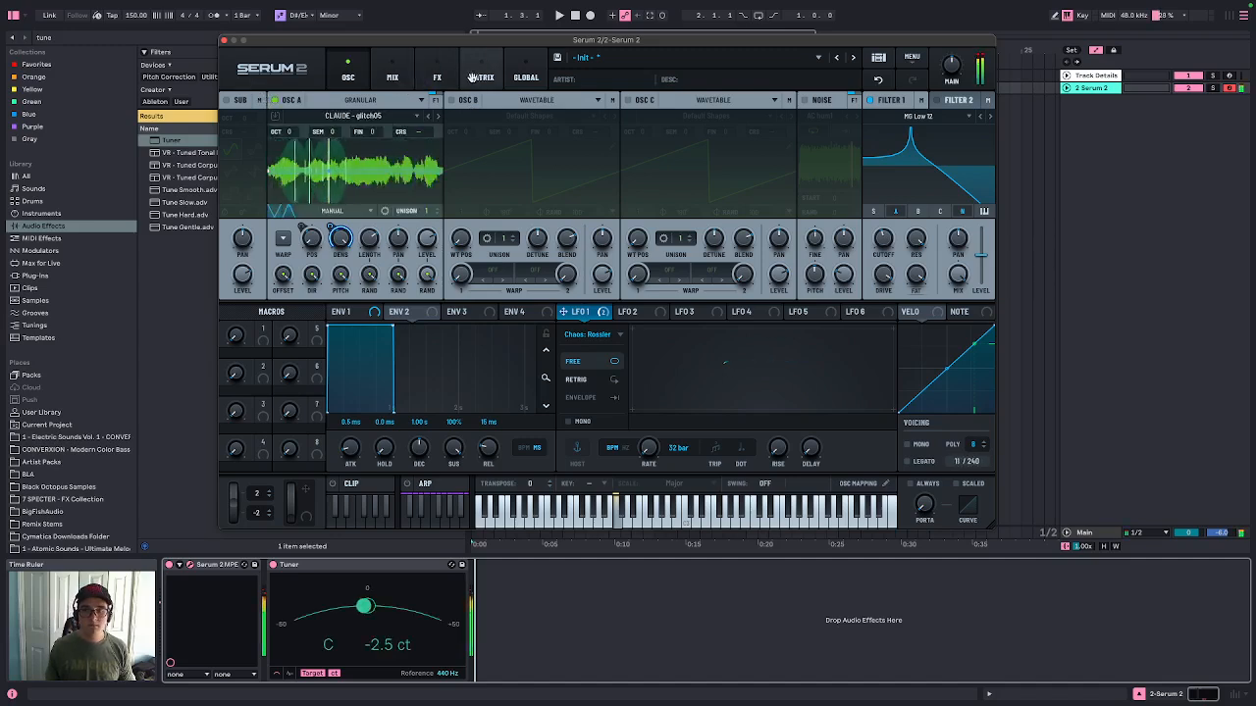
{"action": "left_click", "coordinate": [981, 214]}
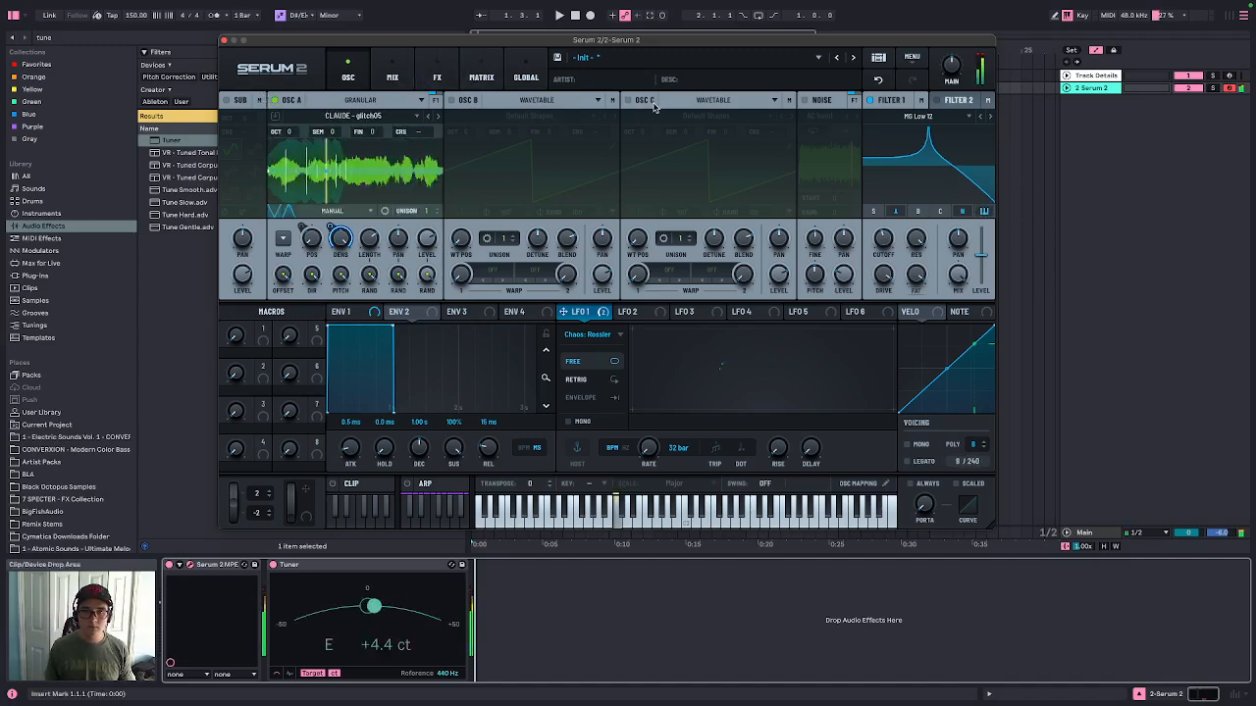
{"action": "left_click", "coordinate": [803, 100]}
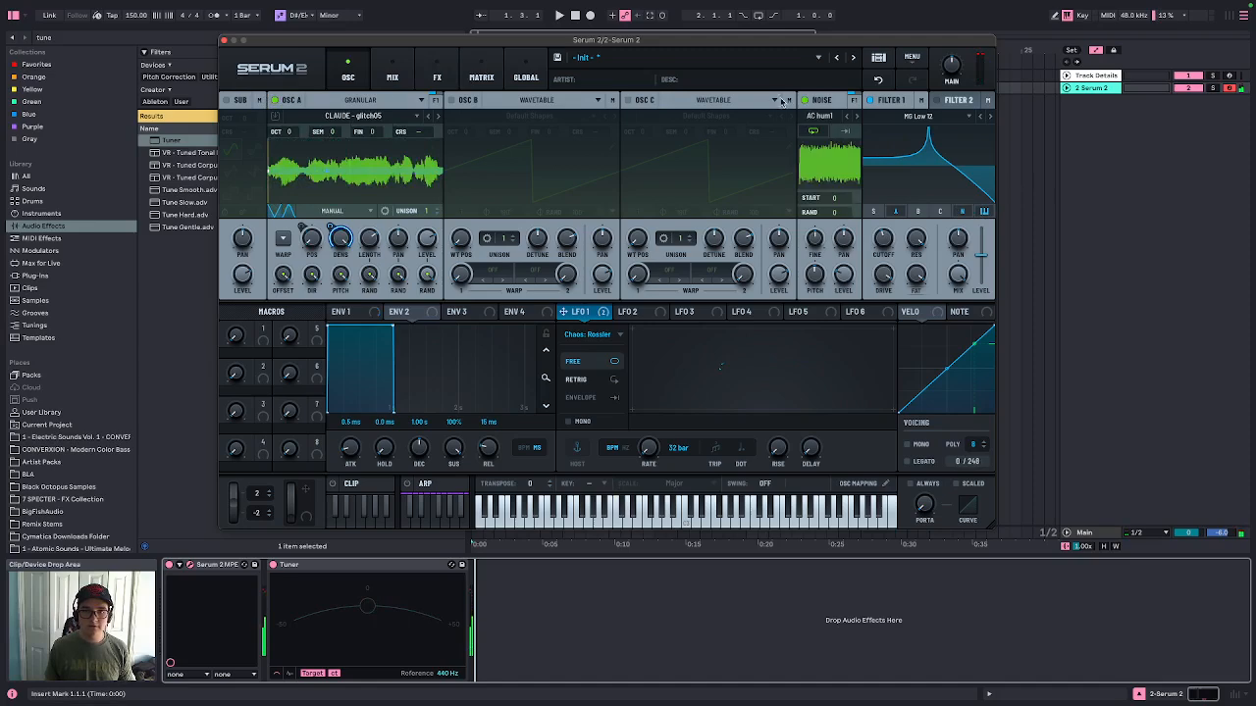
{"action": "left_click", "coordinate": [276, 100]}
{"action": "left_click_drag", "start_coordinate": [885, 236], "coordinate": [883, 238]}
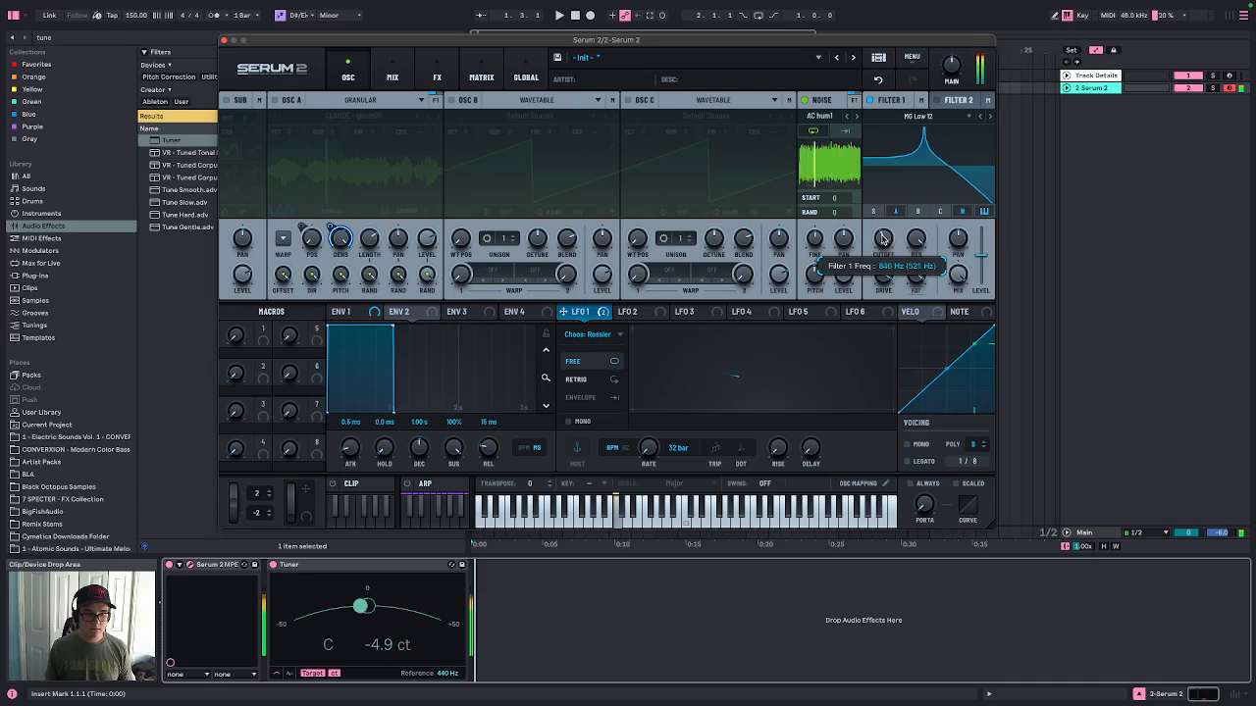
{"action": "left_click", "coordinate": [805, 100]}
{"action": "left_click", "coordinate": [275, 100]}
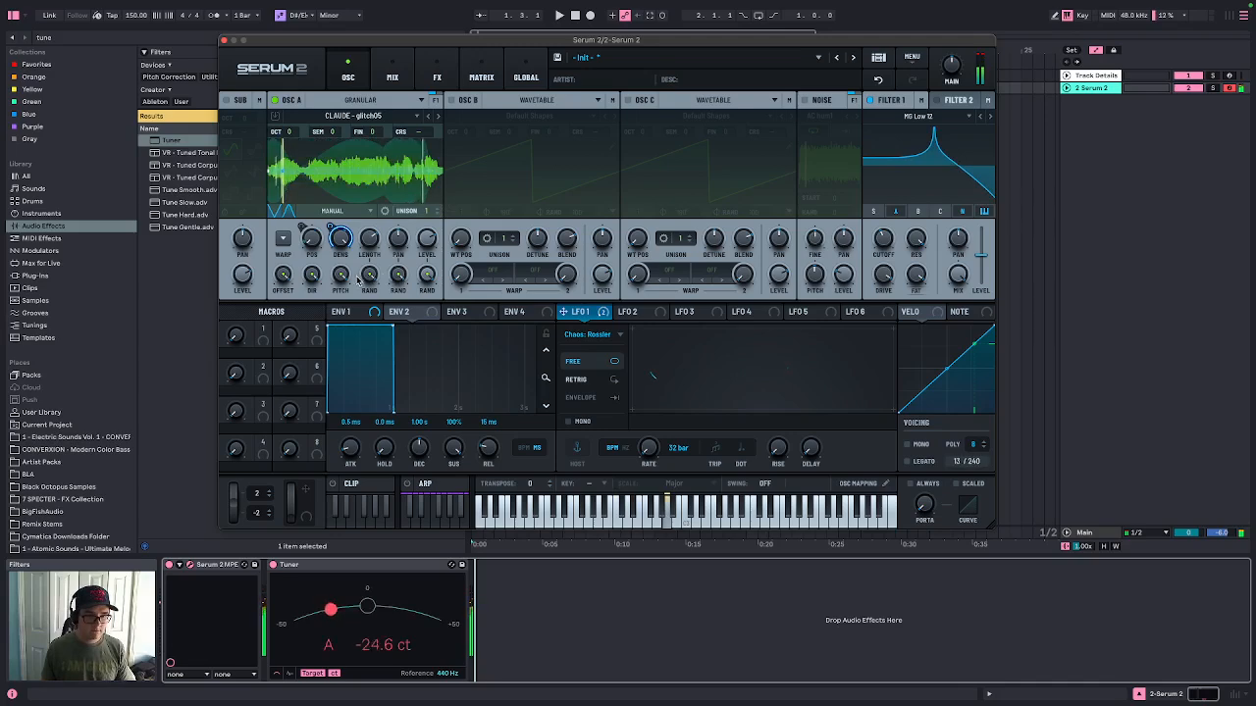
Enable Legato and Always portamento in the voicing settings
{"action": "left_click", "coordinate": [907, 461]}
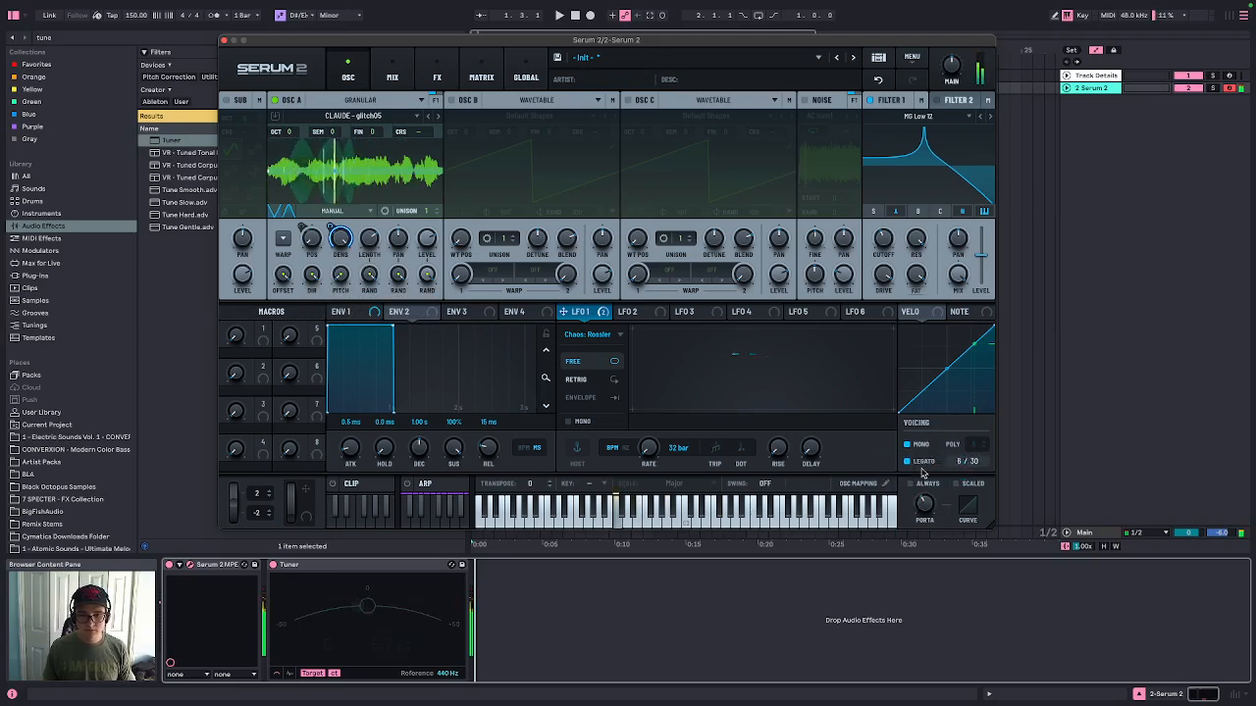
{"action": "left_click", "coordinate": [910, 483]}
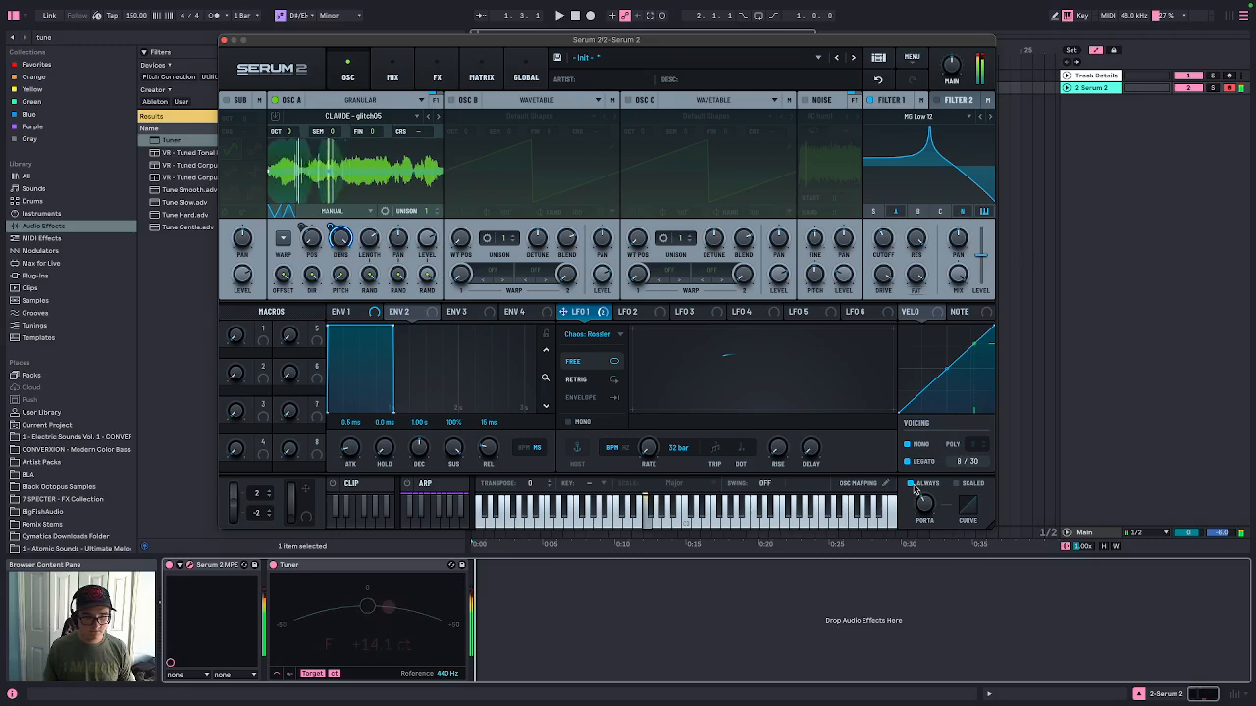
Add a Reverb effect to the main effects chain
{"action": "left_click", "coordinate": [434, 69]}
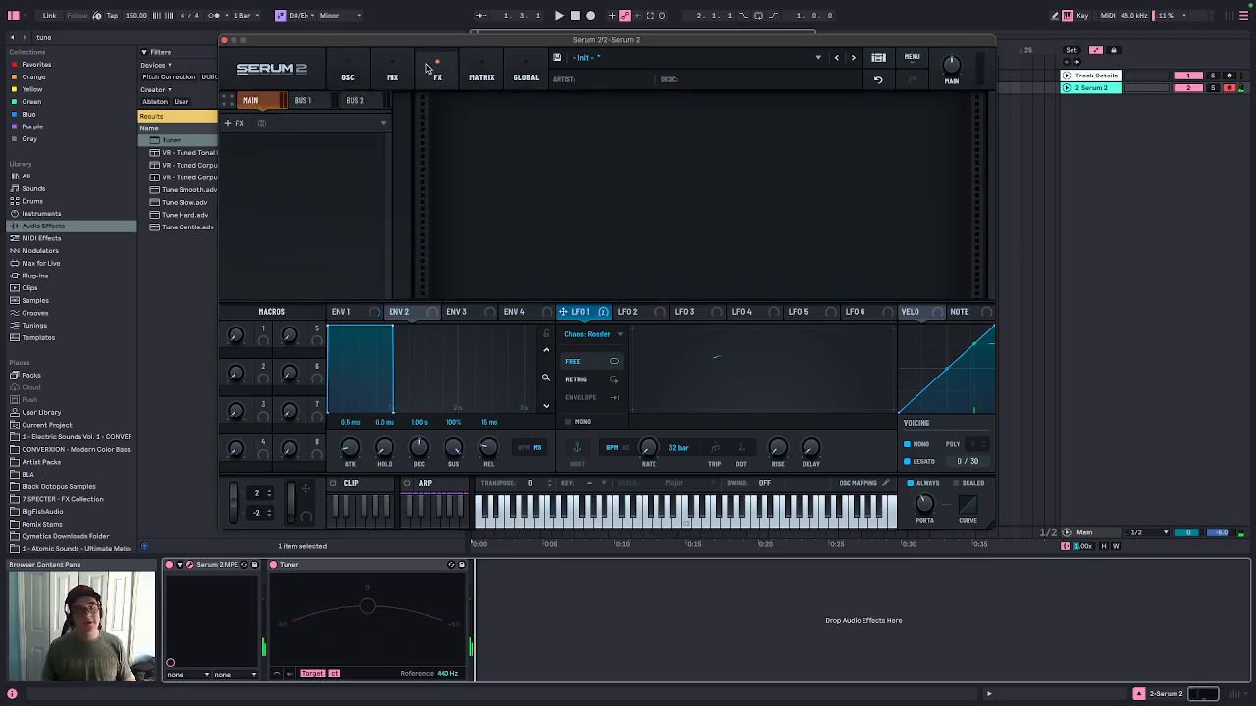
{"action": "left_click", "coordinate": [240, 123]}
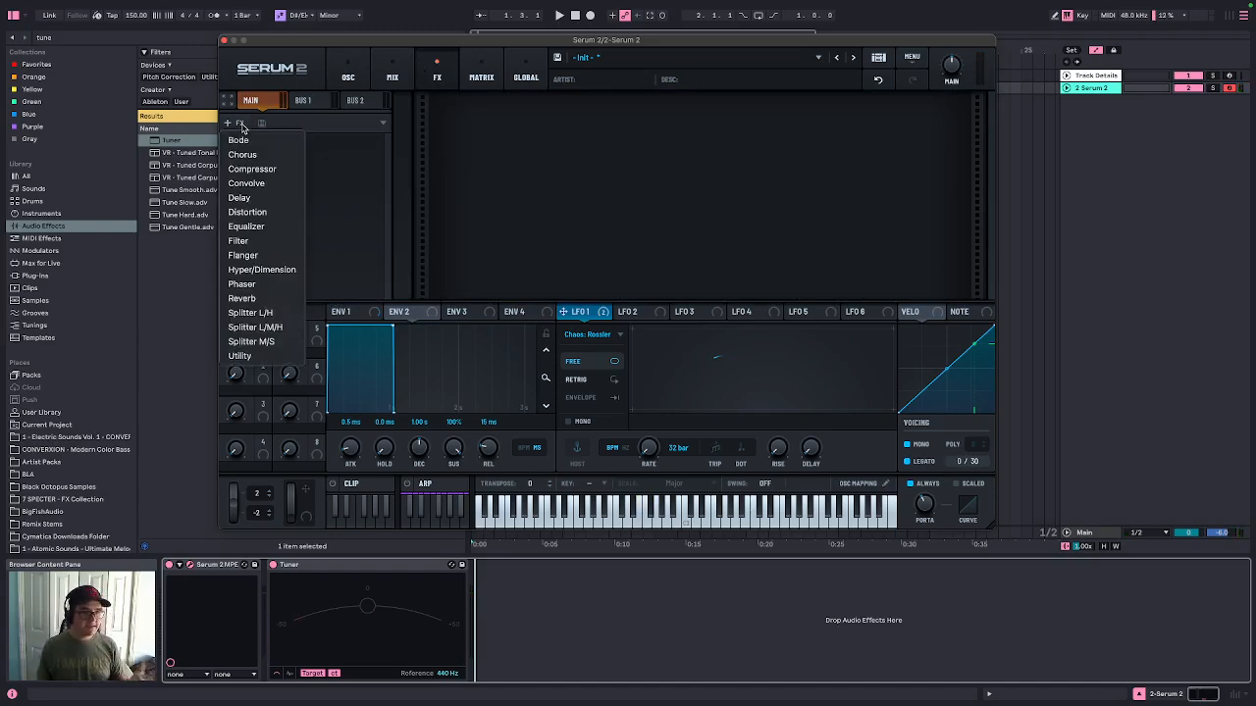
{"action": "left_click", "coordinate": [254, 297]}
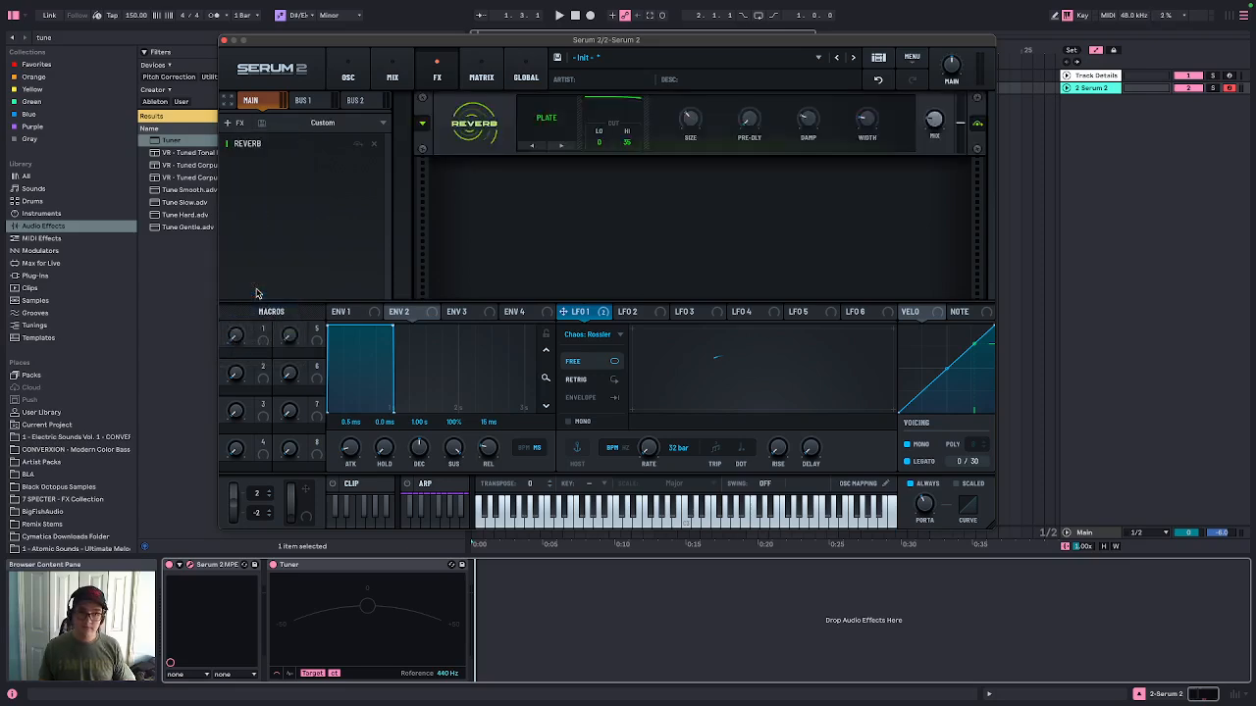
Switch the reverb to the Hall type, raise its decay, and set the spin rate and depth to 0
{"action": "left_click", "coordinate": [552, 128]}
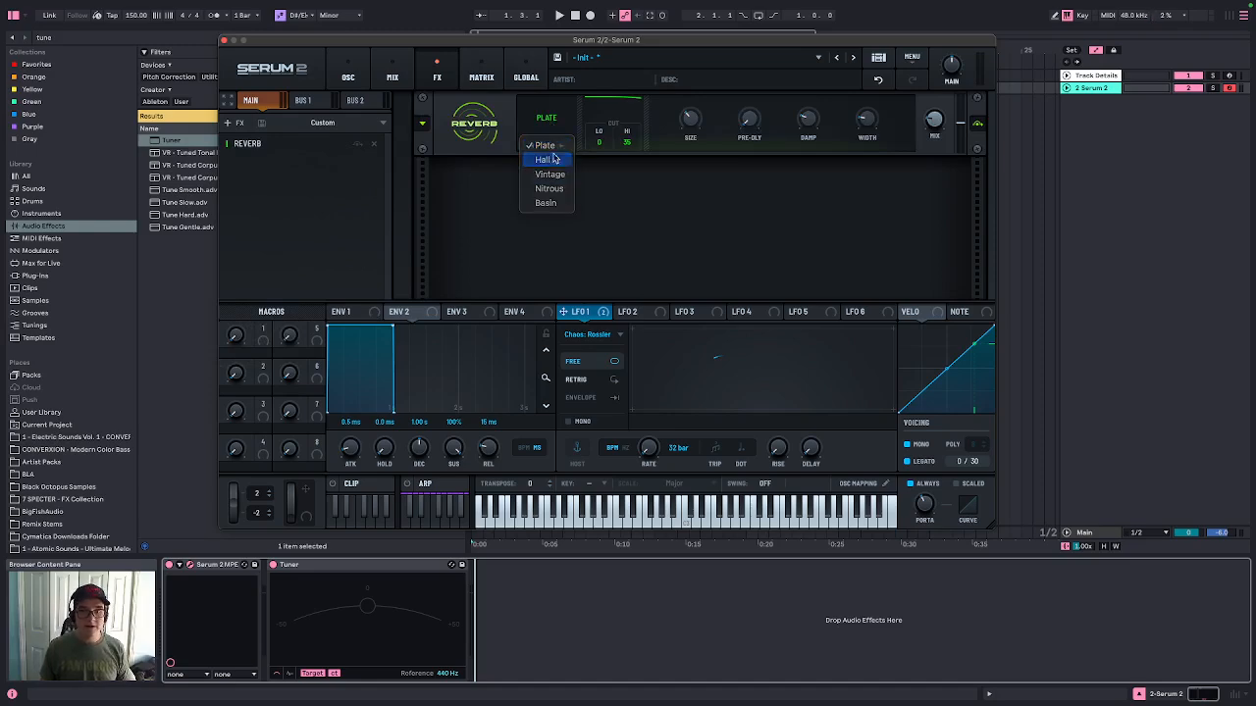
{"action": "left_click", "coordinate": [547, 159]}
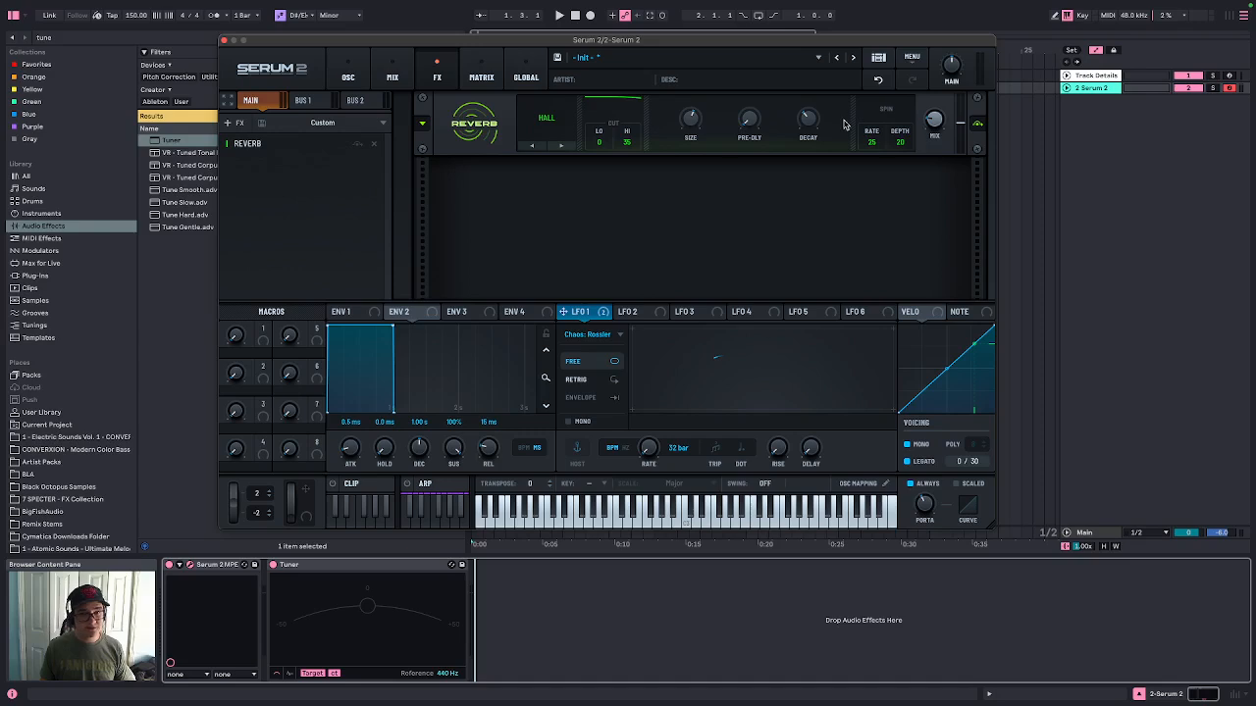
{"action": "left_click_drag", "start_coordinate": [813, 124], "coordinate": [818, 103]}
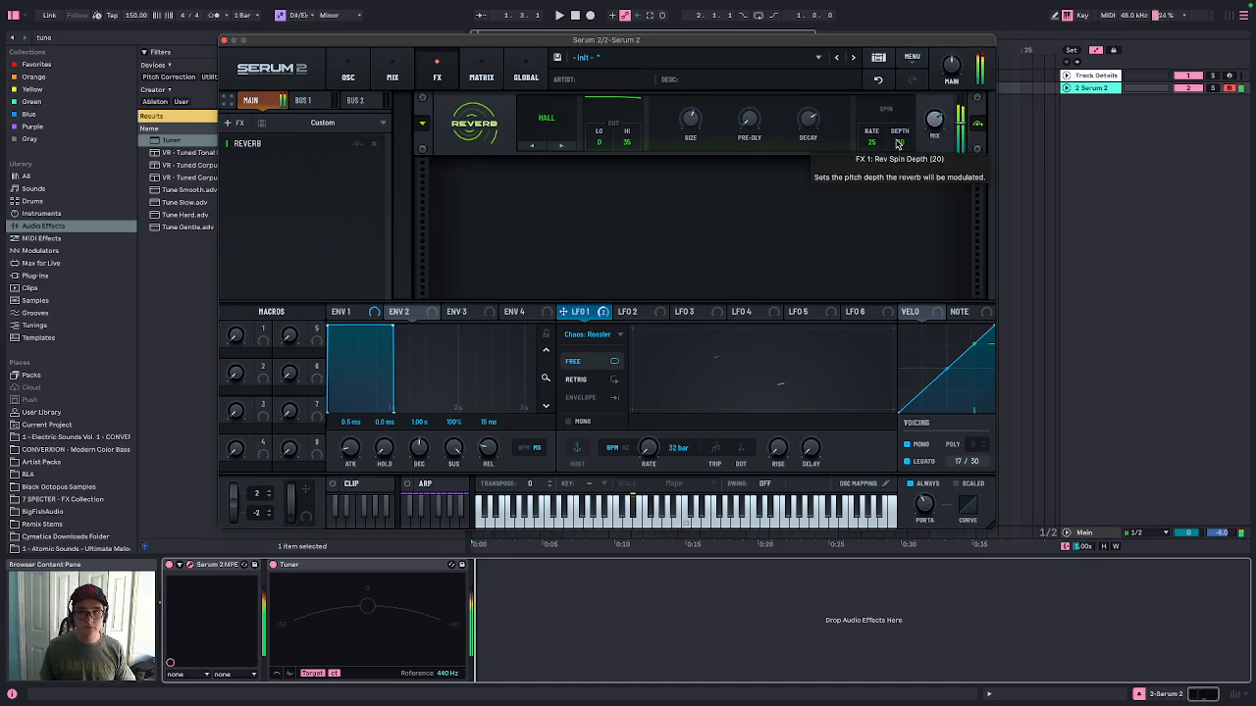
{"action": "left_click_drag", "start_coordinate": [875, 142], "coordinate": [876, 167]}
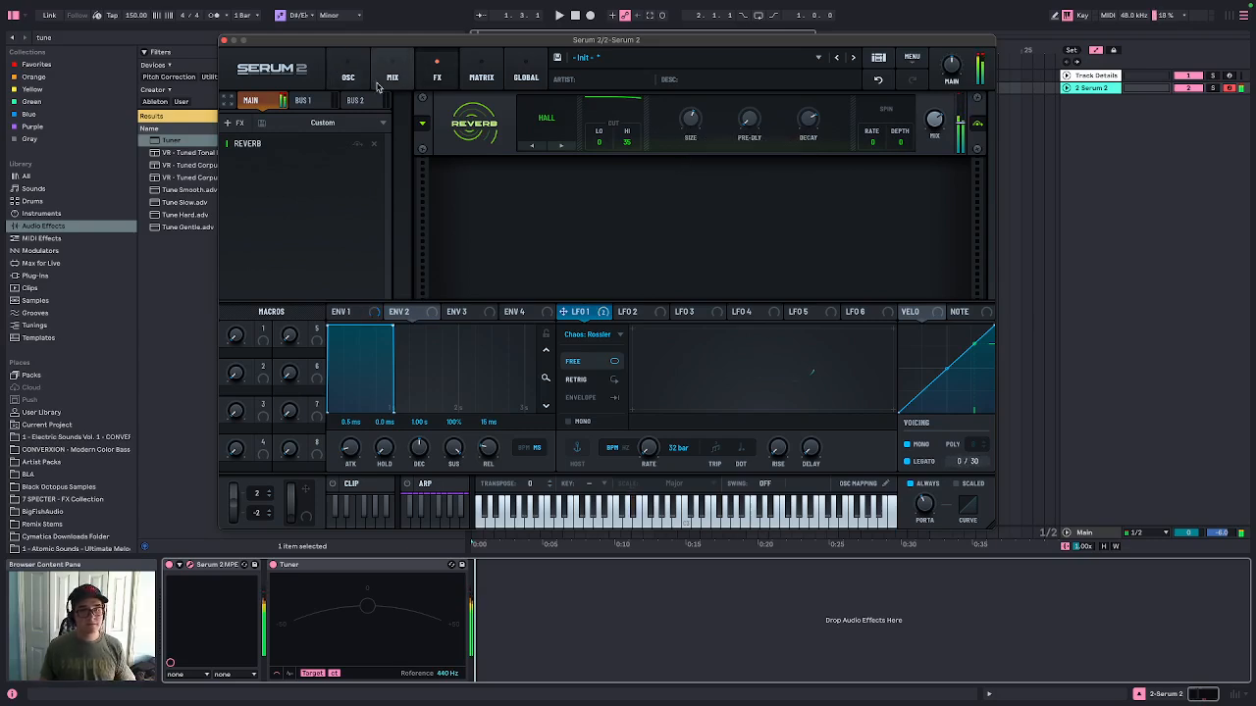
Bypass the reverb and add a Compressor with its threshold lowered to -44.9 dB
{"action": "left_click", "coordinate": [978, 125]}
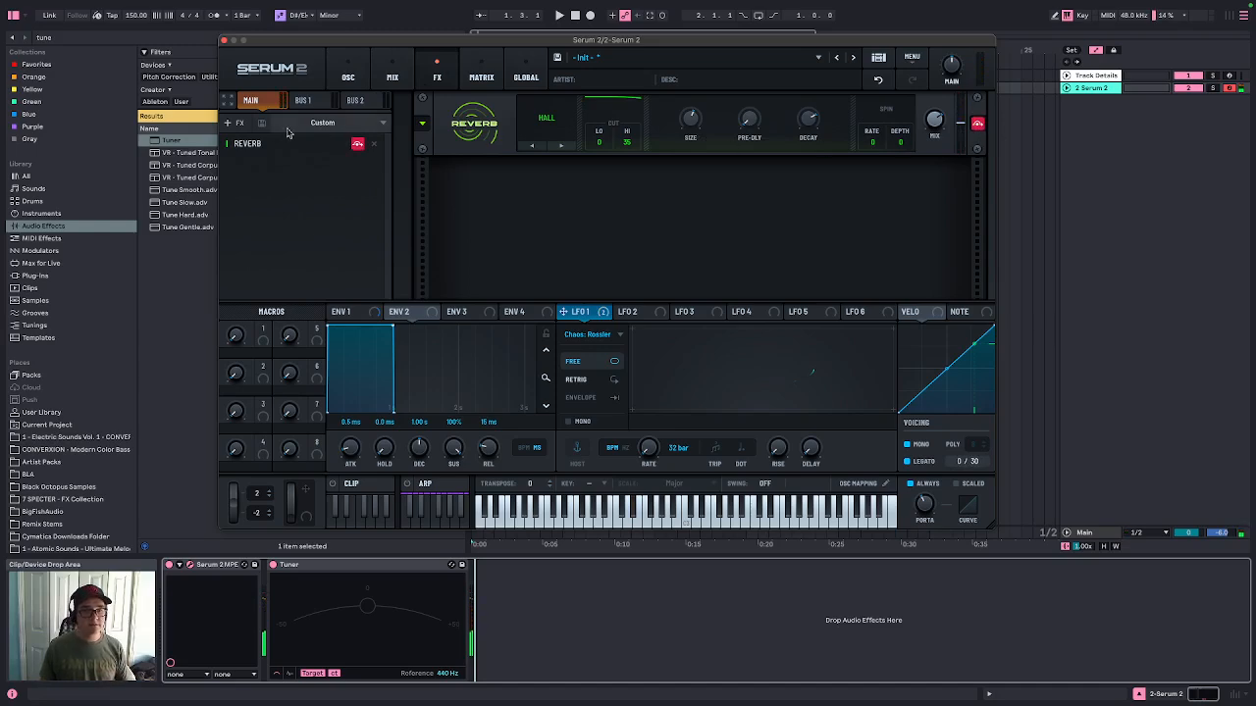
{"action": "left_click", "coordinate": [231, 123]}
{"action": "left_click", "coordinate": [267, 169]}
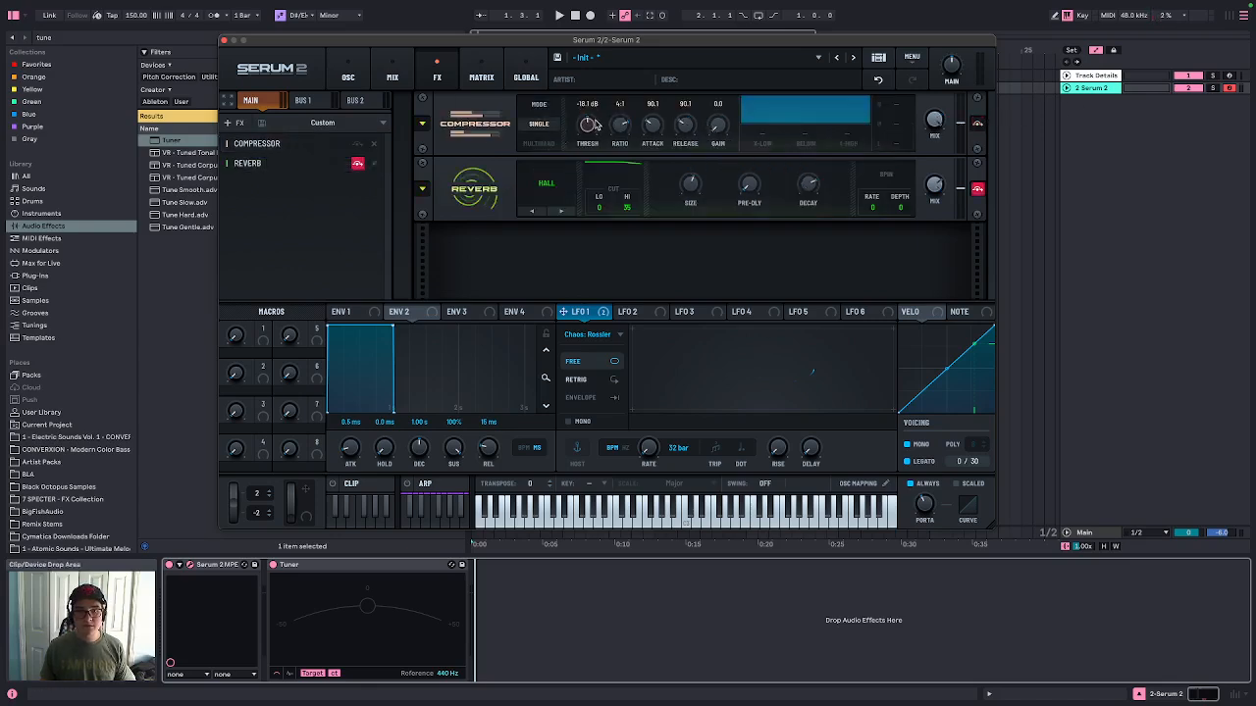
{"action": "scroll", "coordinate": [592, 122], "scroll_direction": "down", "scroll_amount": 3}
{"action": "scroll", "coordinate": [594, 124], "scroll_direction": "down", "scroll_amount": 2}
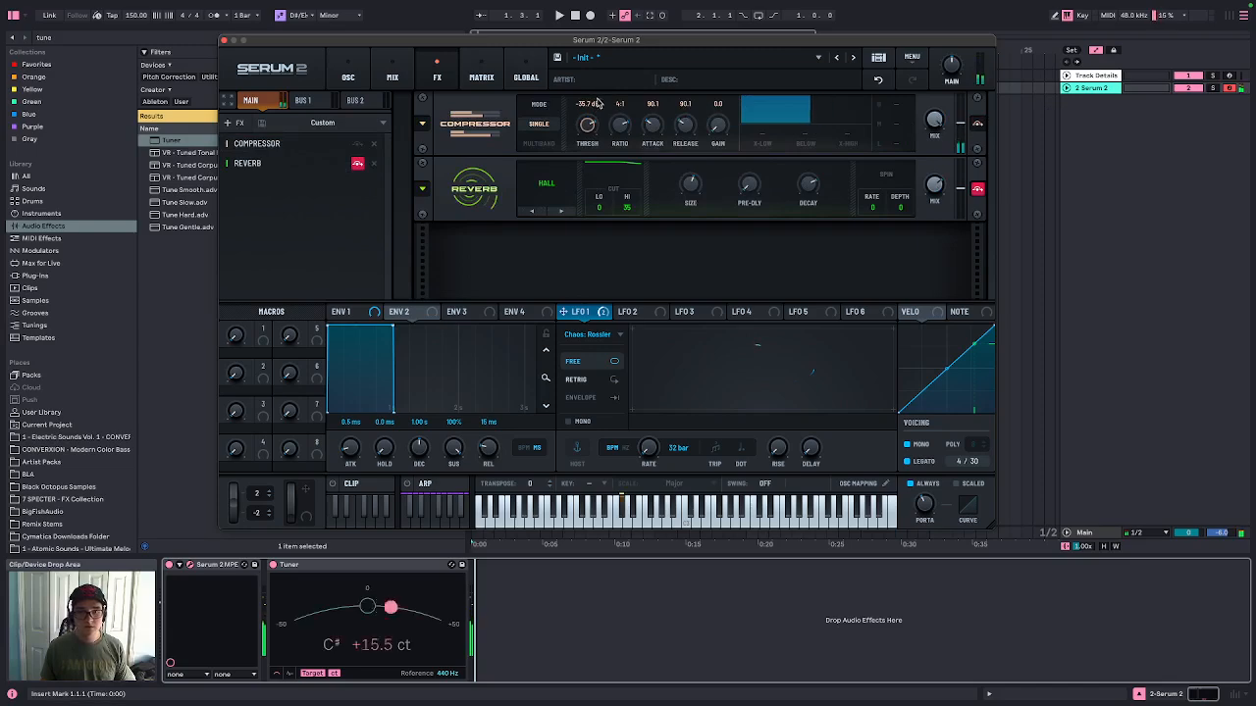
{"action": "scroll", "coordinate": [592, 123], "scroll_direction": "down", "scroll_amount": 4}
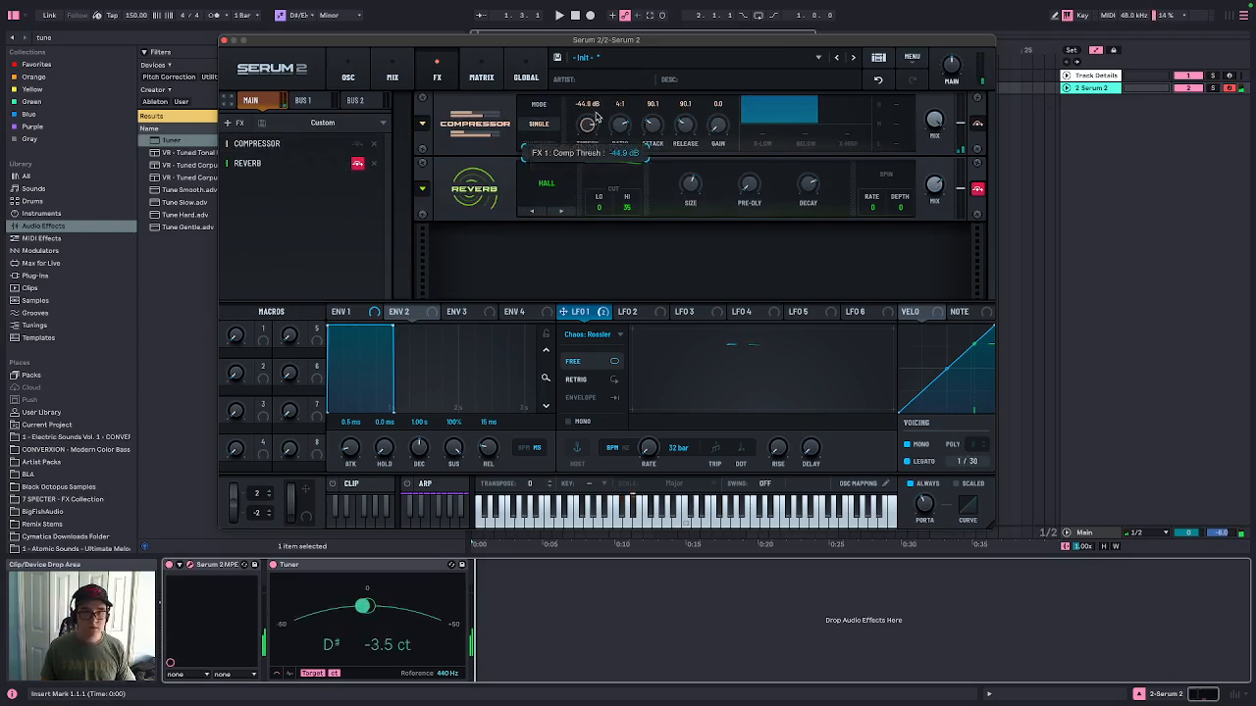
Draw a custom LFO 2 shape: move the peak earlier, raise the start point, and add a point dipping to the bottom
{"action": "left_click", "coordinate": [347, 77]}
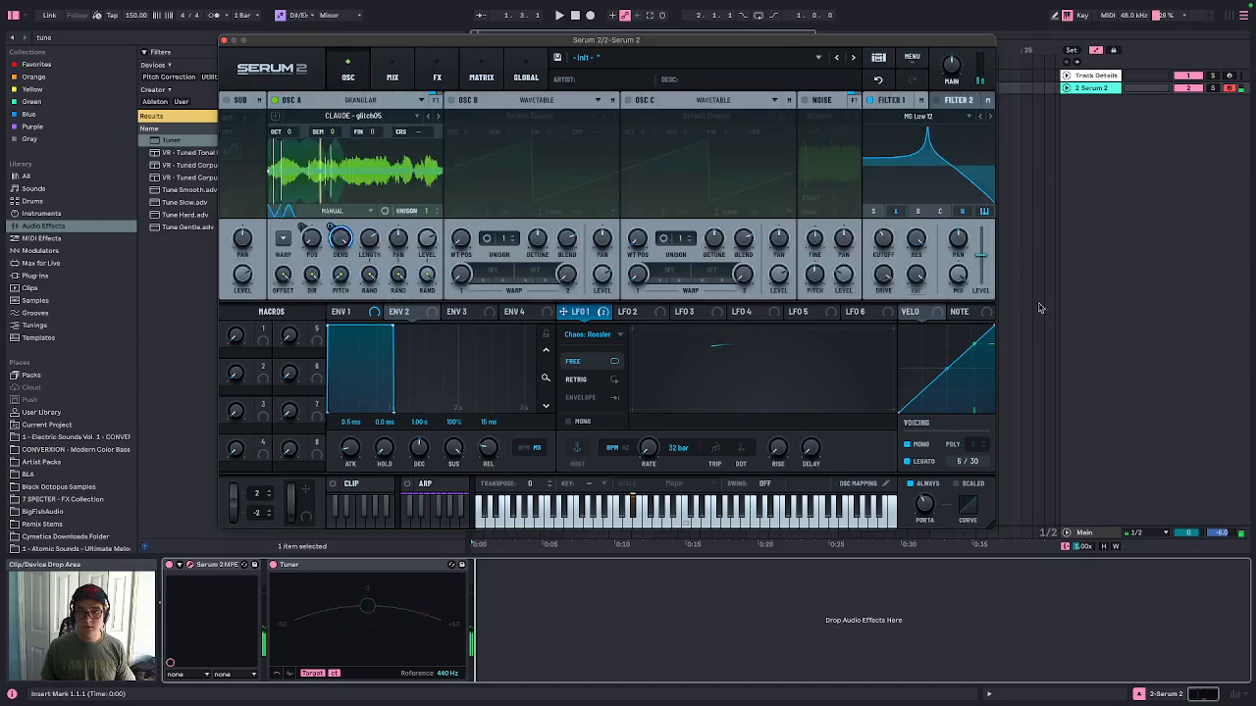
{"action": "scroll", "coordinate": [913, 237], "scroll_direction": "down", "scroll_amount": 3}
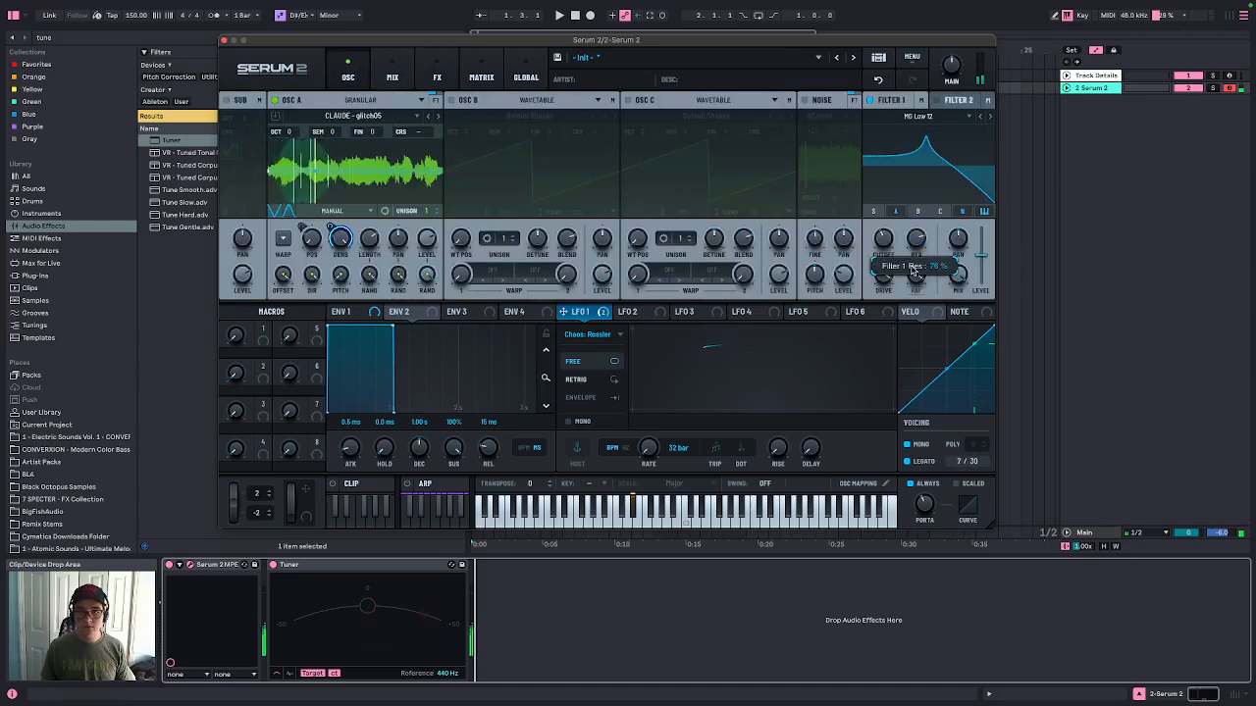
{"action": "left_click", "coordinate": [629, 312]}
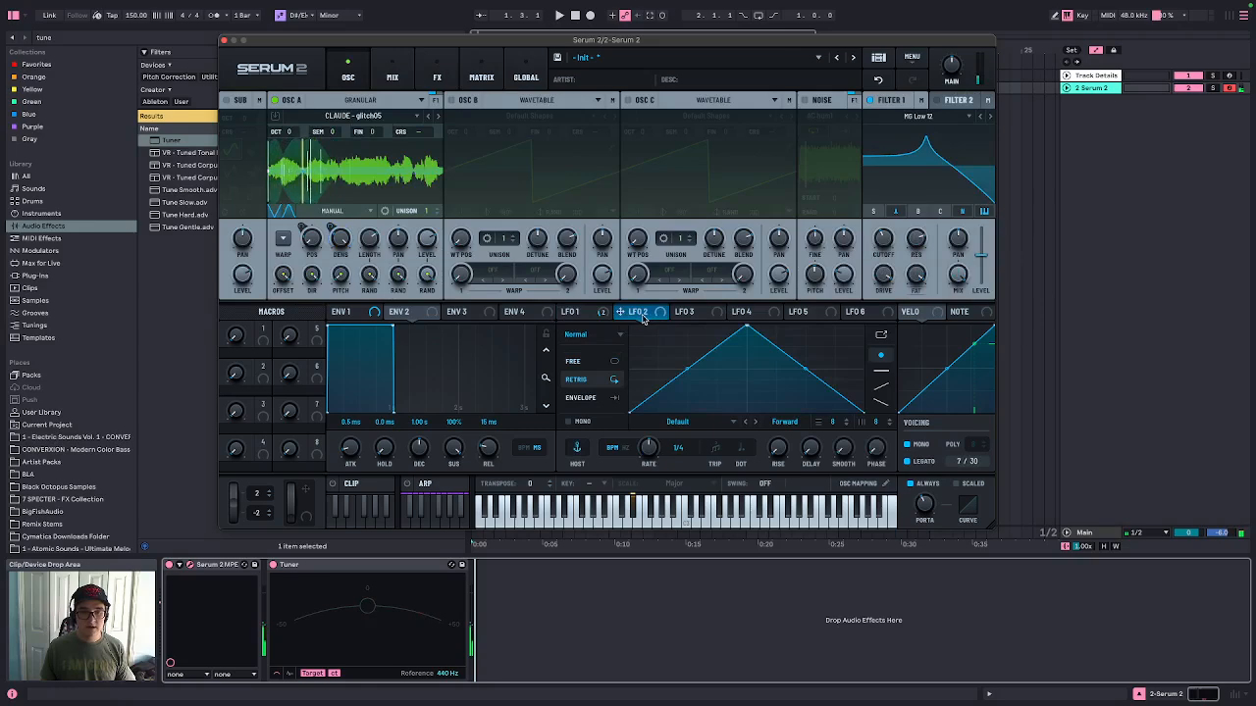
{"action": "left_click_drag", "start_coordinate": [740, 333], "coordinate": [689, 328]}
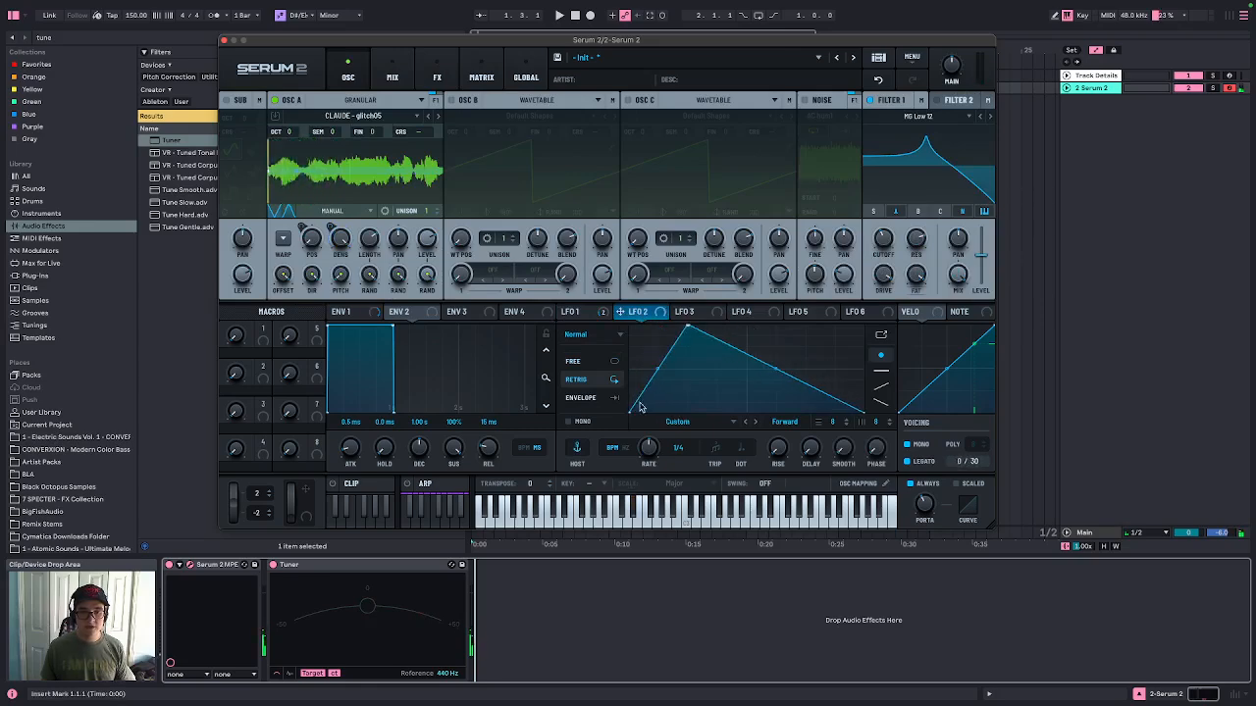
{"action": "left_click_drag", "start_coordinate": [628, 410], "coordinate": [619, 369]}
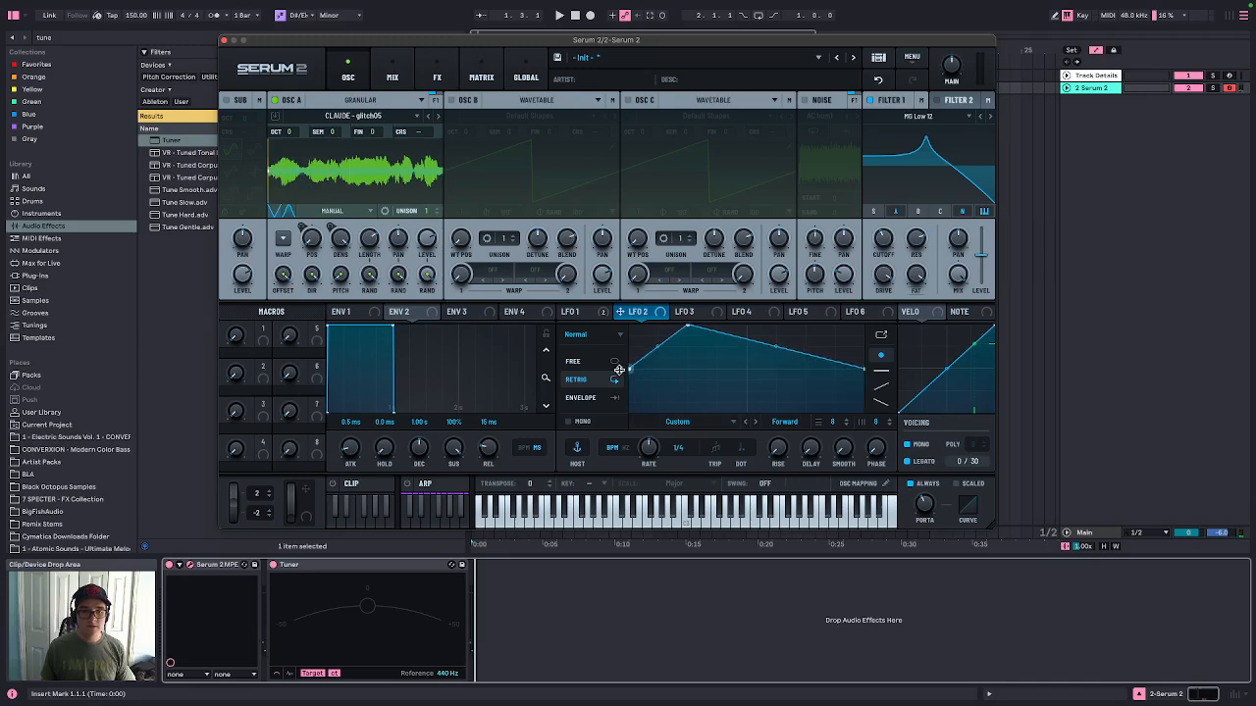
{"action": "double_click", "coordinate": [762, 388]}
{"action": "left_click_drag", "start_coordinate": [762, 387], "coordinate": [801, 422]}
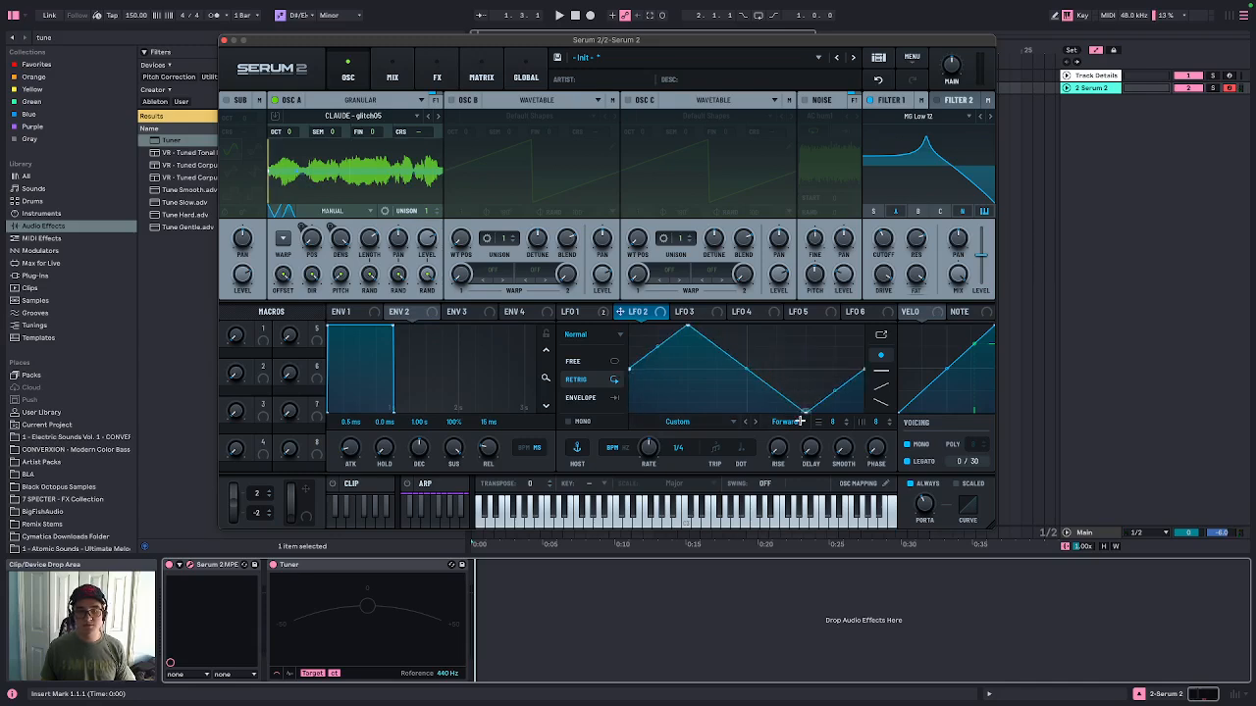
Assign LFO 2 to Filter 1 resonance, set the LFO rate to 8 bar, and adjust the modulation depth
{"action": "left_click_drag", "start_coordinate": [638, 316], "coordinate": [910, 243]}
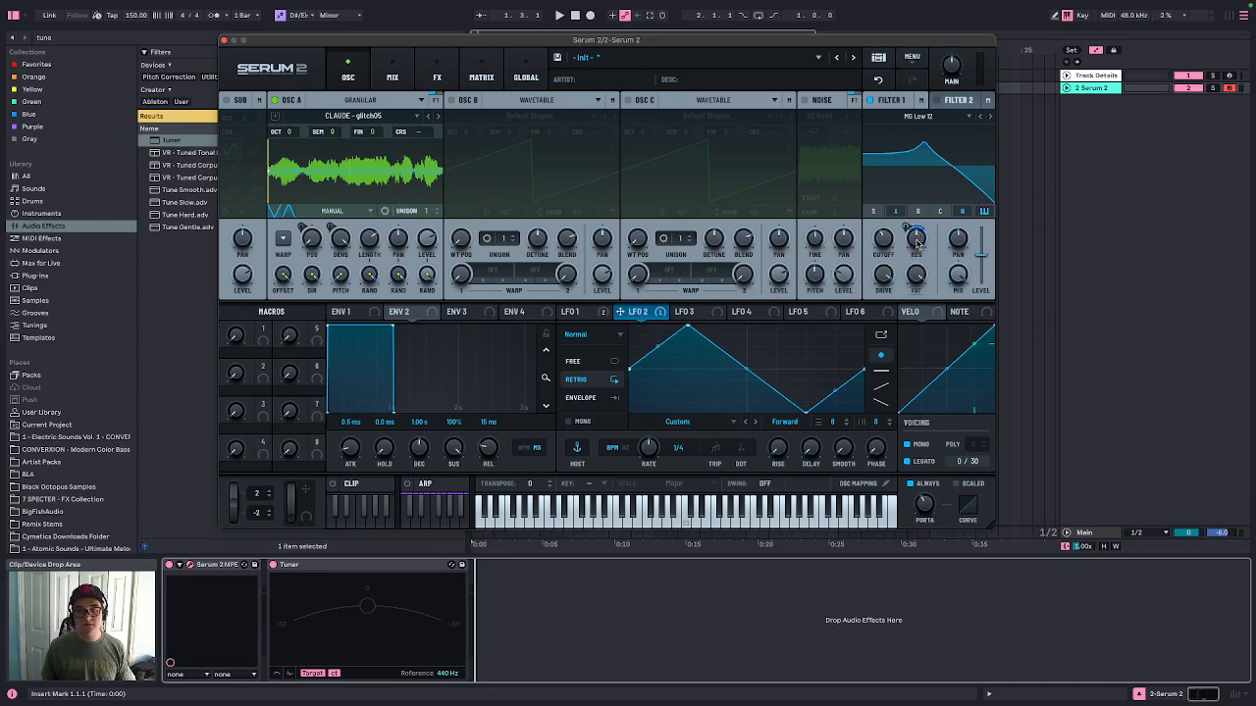
{"action": "left_click_drag", "start_coordinate": [649, 450], "coordinate": [645, 530]}
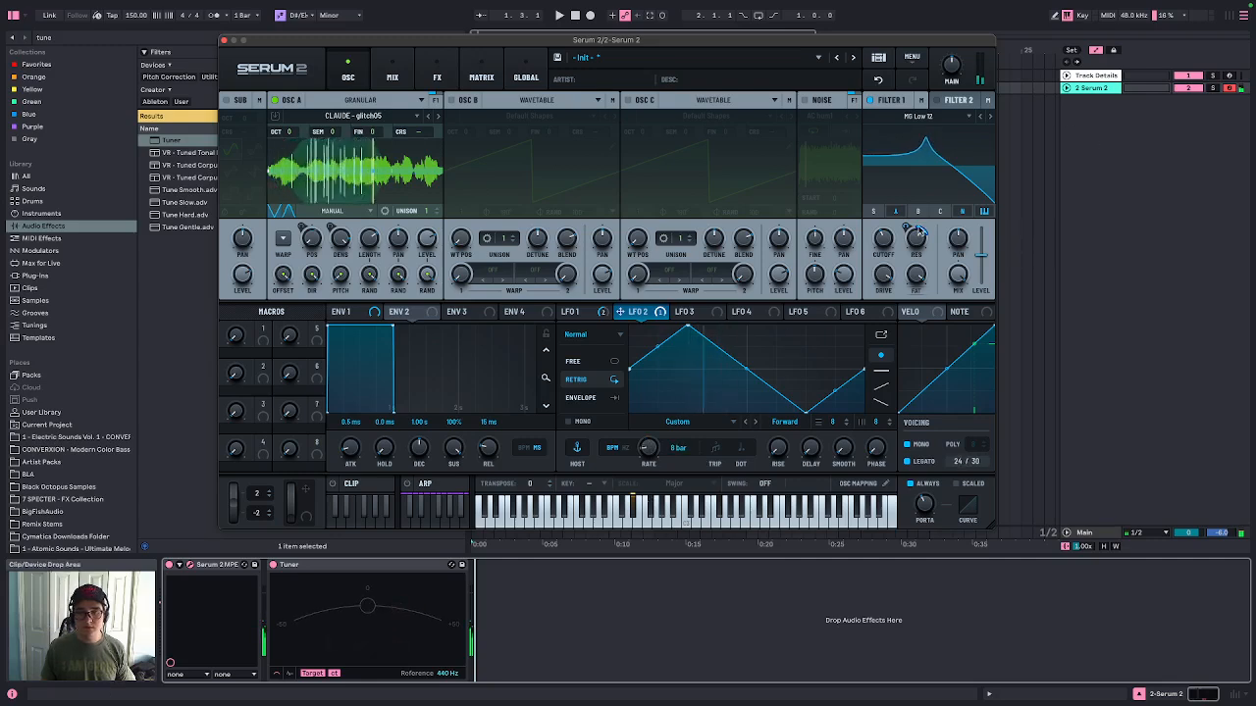
{"action": "mouse_move", "coordinate": [919, 243]}
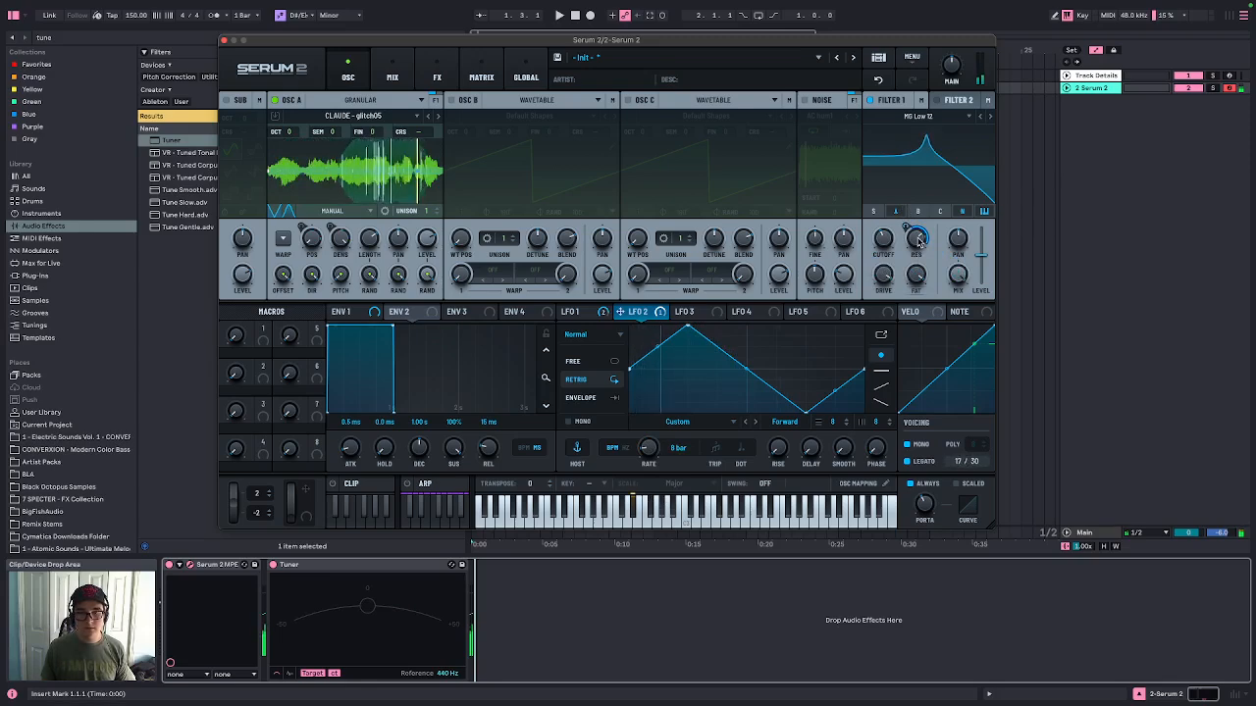
{"action": "left_click_drag", "start_coordinate": [919, 243], "coordinate": [919, 226]}
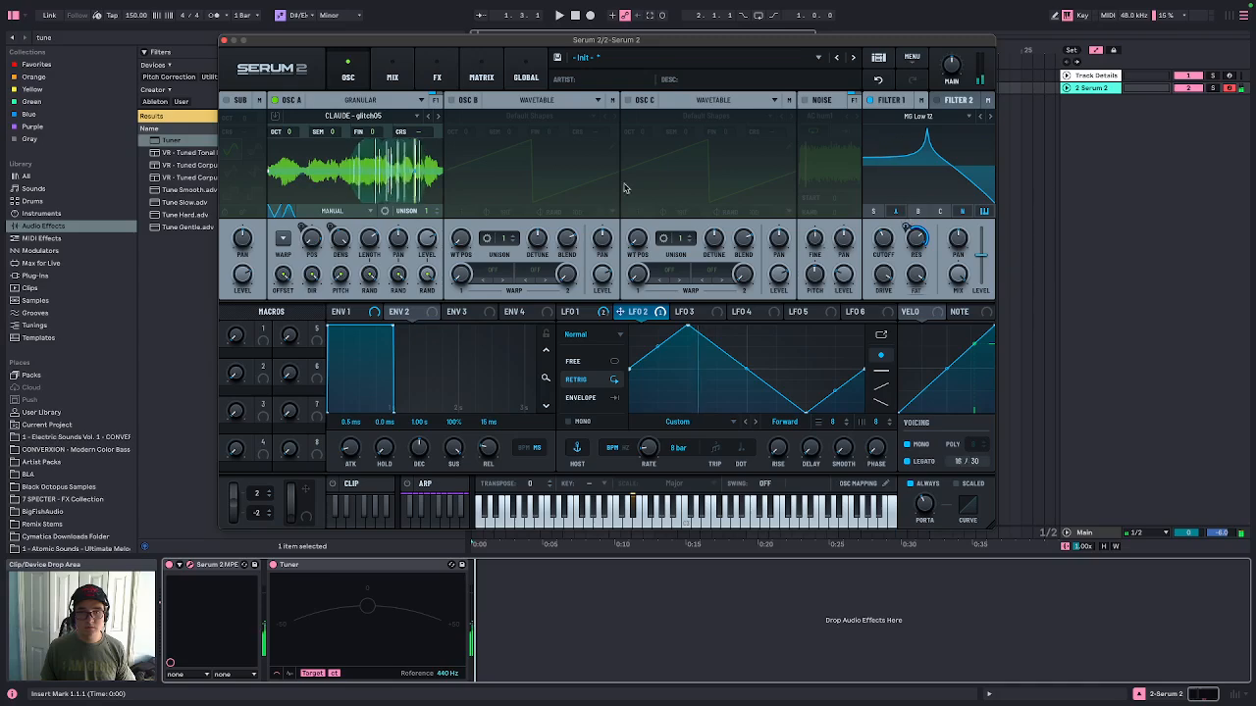
Re-enable the bypassed reverb effect
{"action": "left_click", "coordinate": [436, 74]}
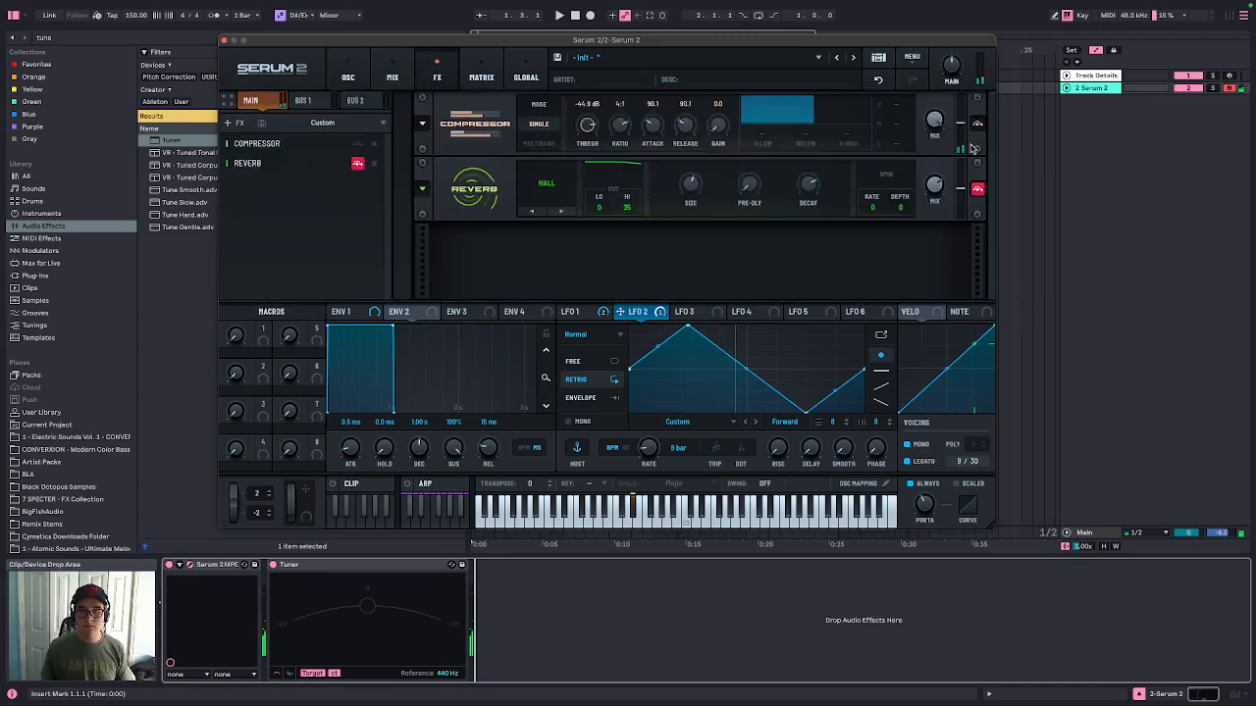
{"action": "left_click", "coordinate": [977, 188]}
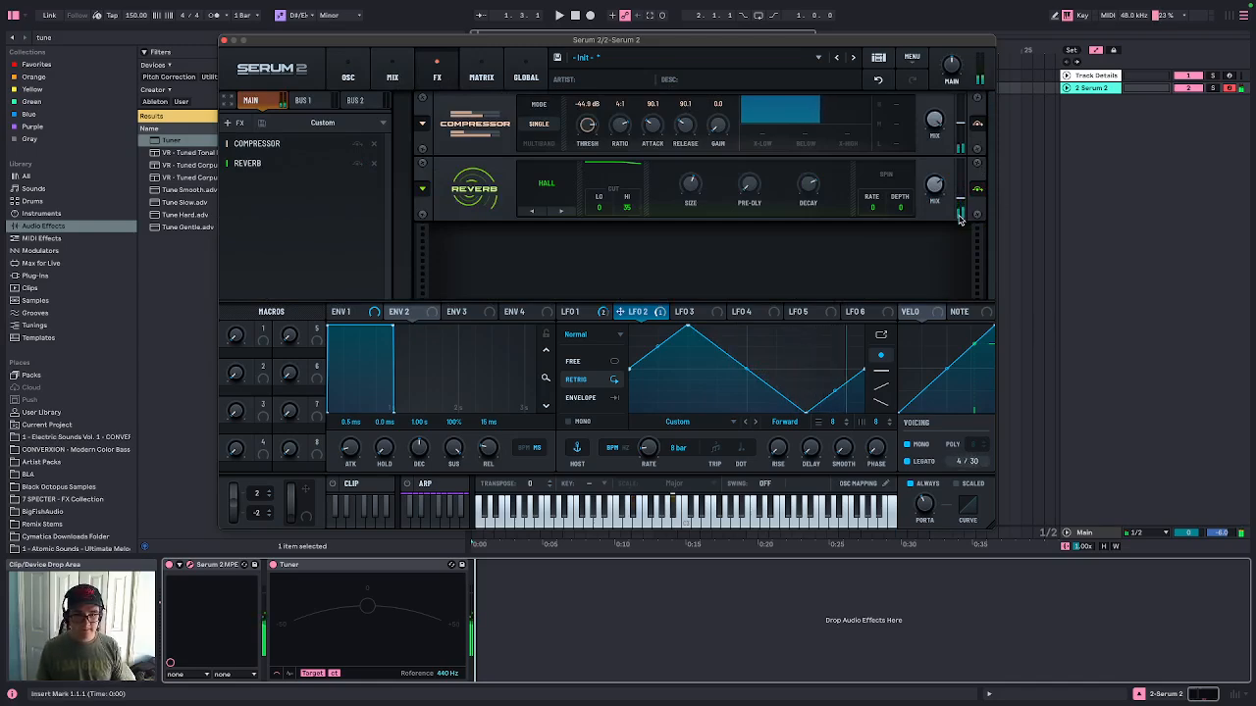
Turn off oscillator A and turn on the noise oscillator
{"action": "left_click", "coordinate": [348, 73]}
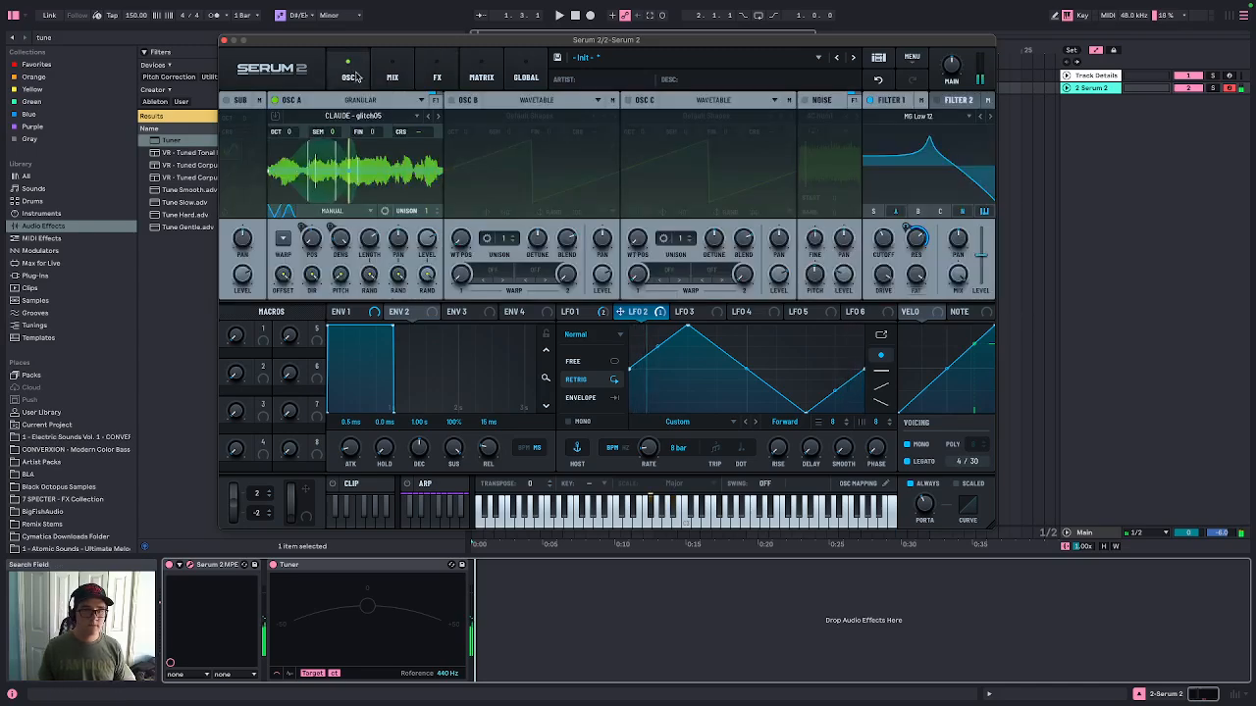
{"action": "left_click", "coordinate": [276, 101]}
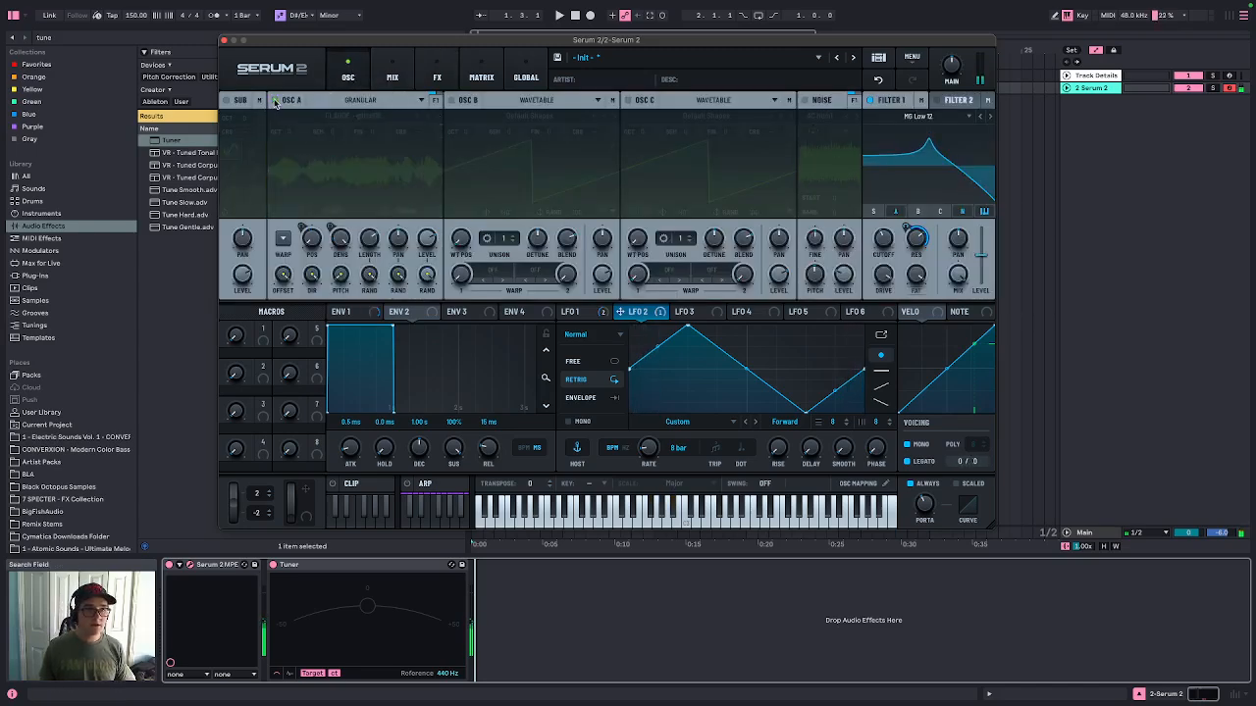
{"action": "left_click", "coordinate": [804, 101]}
{"action": "left_click", "coordinate": [437, 77]}
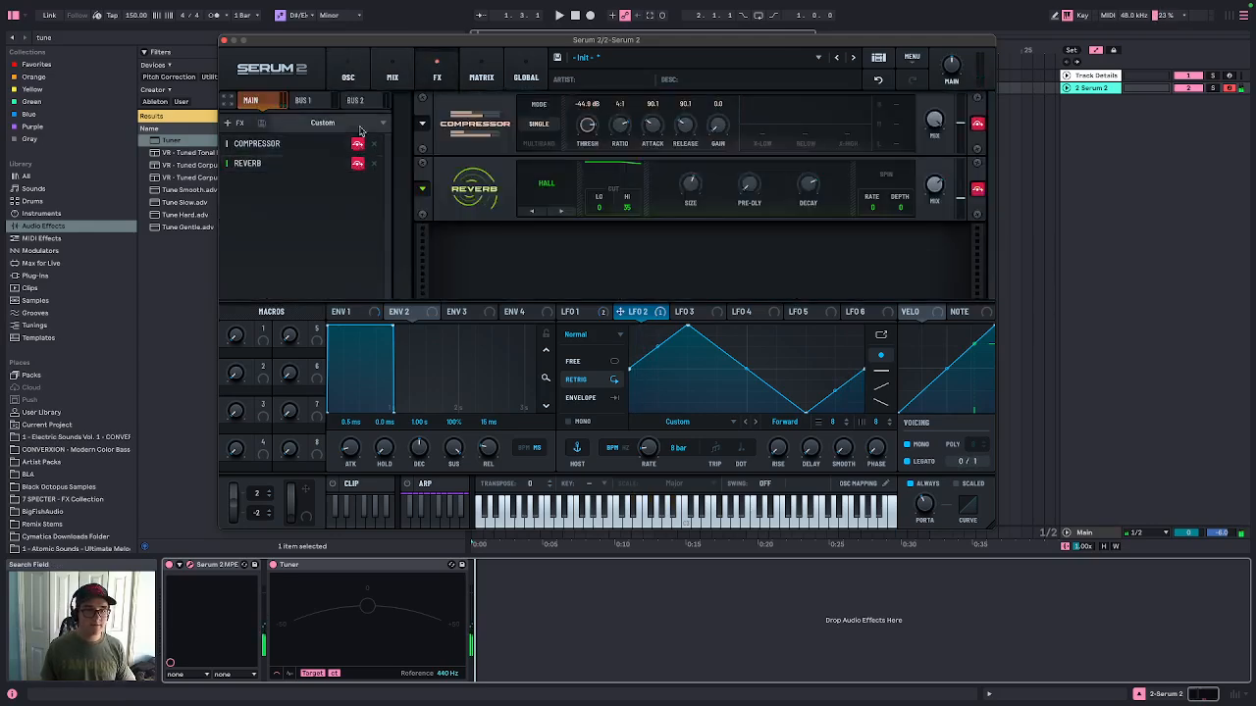
{"action": "left_click", "coordinate": [347, 75]}
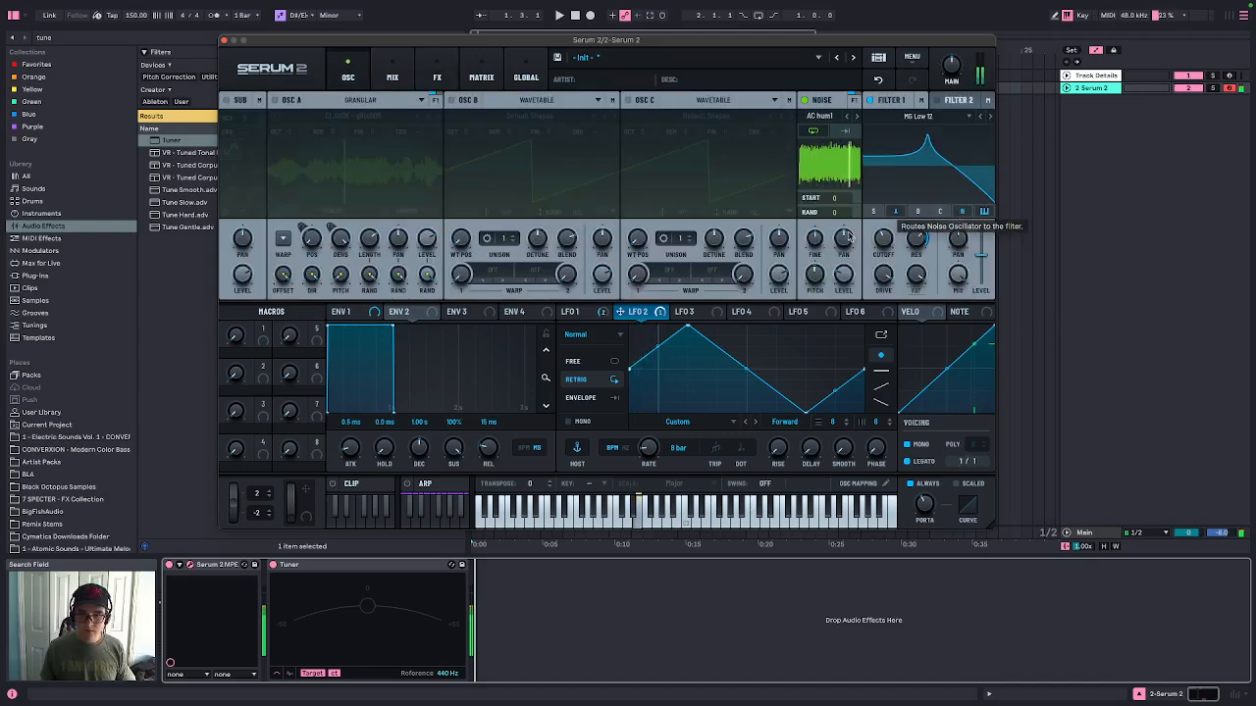
Load the Atmos 52 sample from the SOR folder into the noise oscillator
{"action": "left_click", "coordinate": [821, 116]}
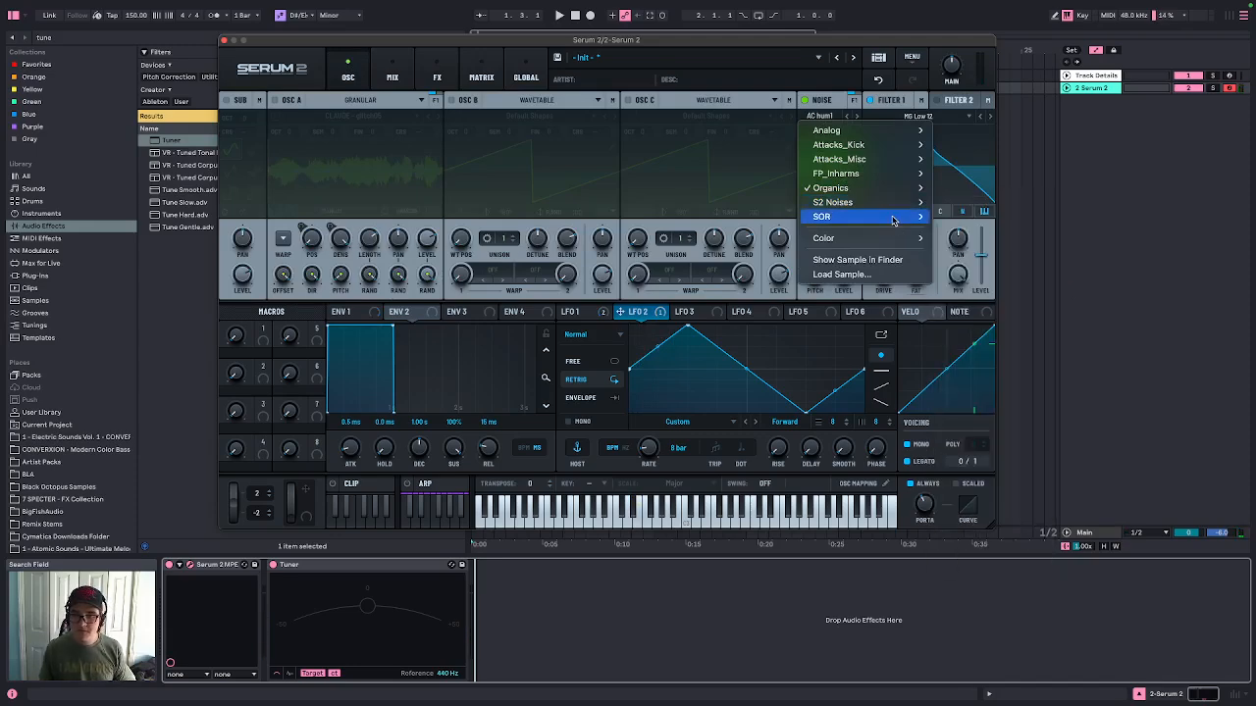
{"action": "mouse_move", "coordinate": [888, 217]}
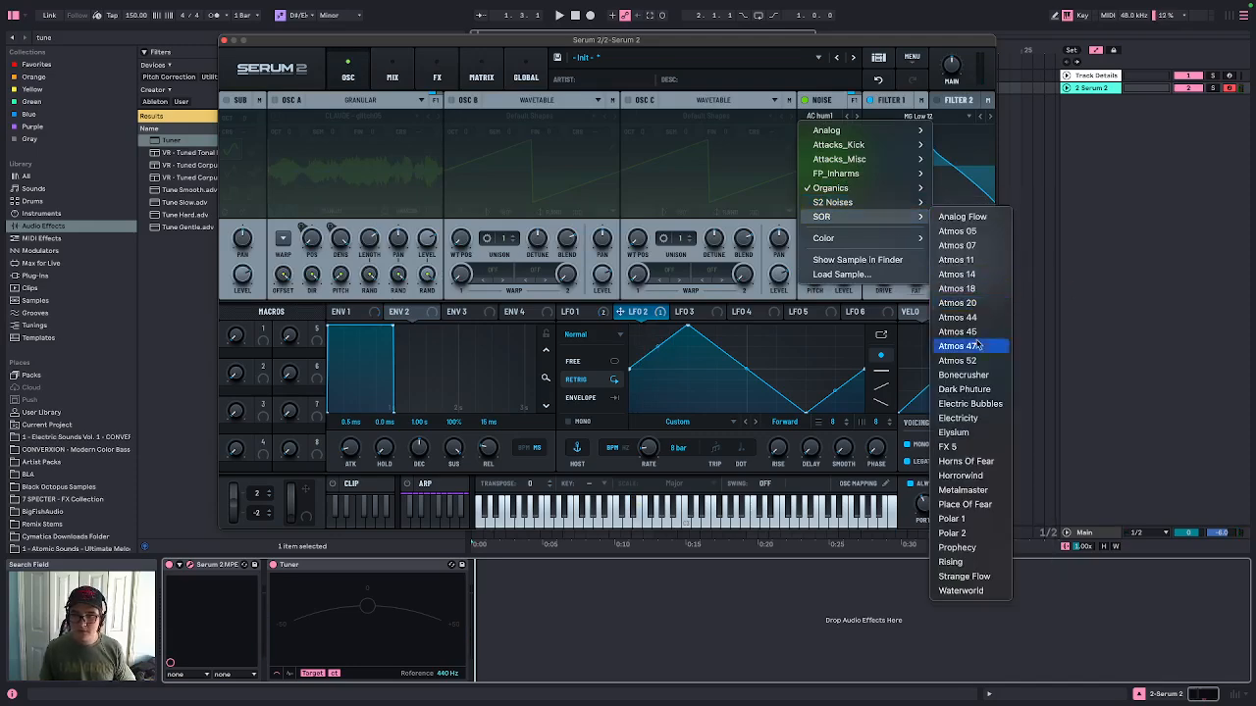
{"action": "left_click", "coordinate": [957, 360]}
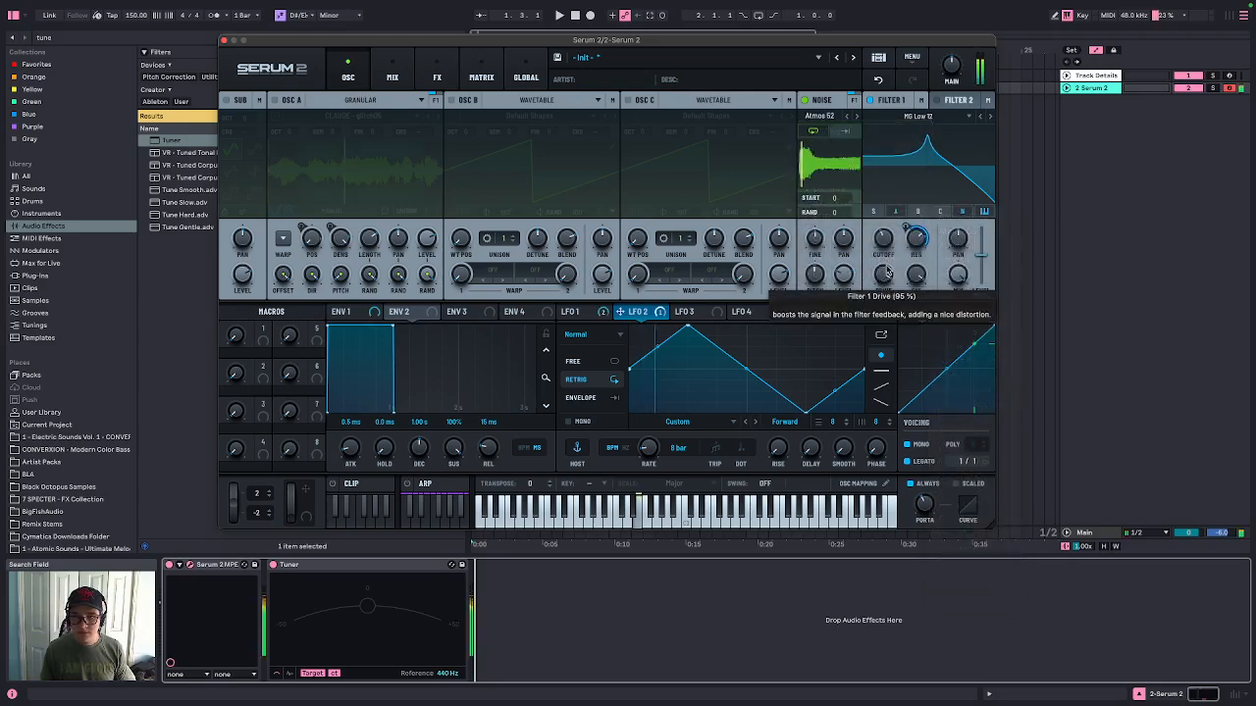
Remove LFO 2 from Filter 1 resonance and assign it to oscillator A level and noise level instead
{"action": "right_click", "coordinate": [915, 239]}
{"action": "left_click", "coordinate": [967, 348]}
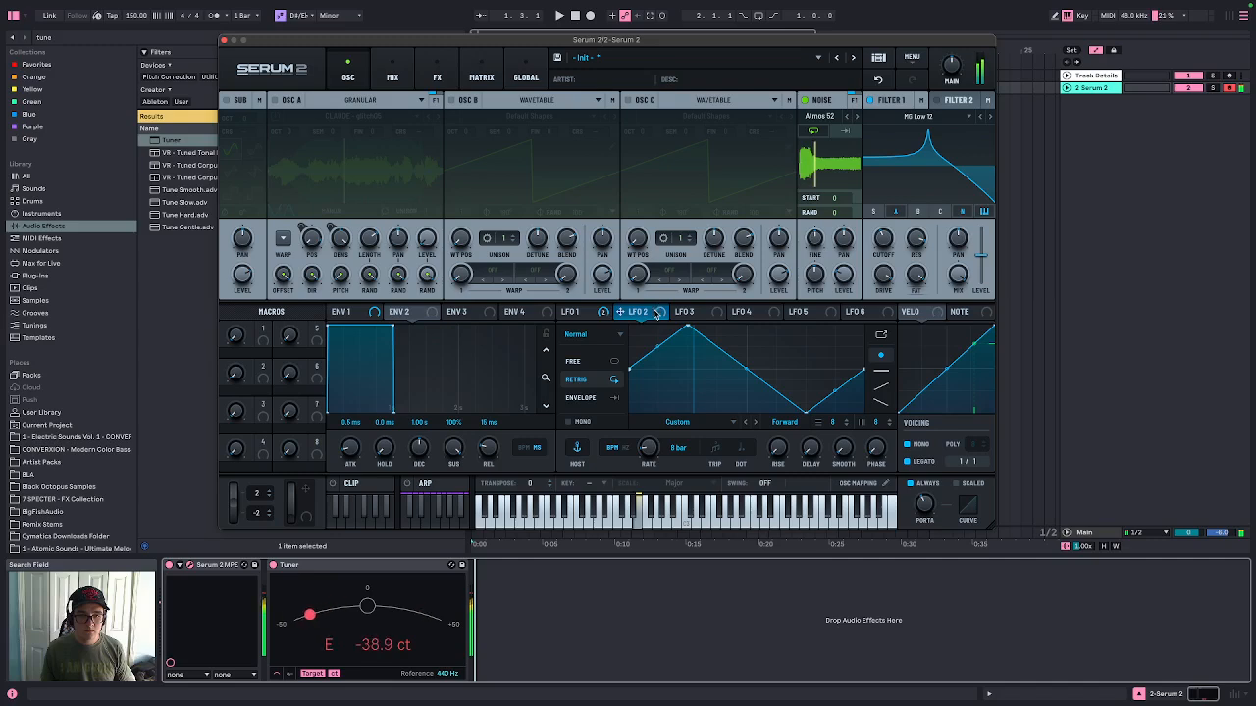
{"action": "left_click_drag", "start_coordinate": [655, 312], "coordinate": [427, 238]}
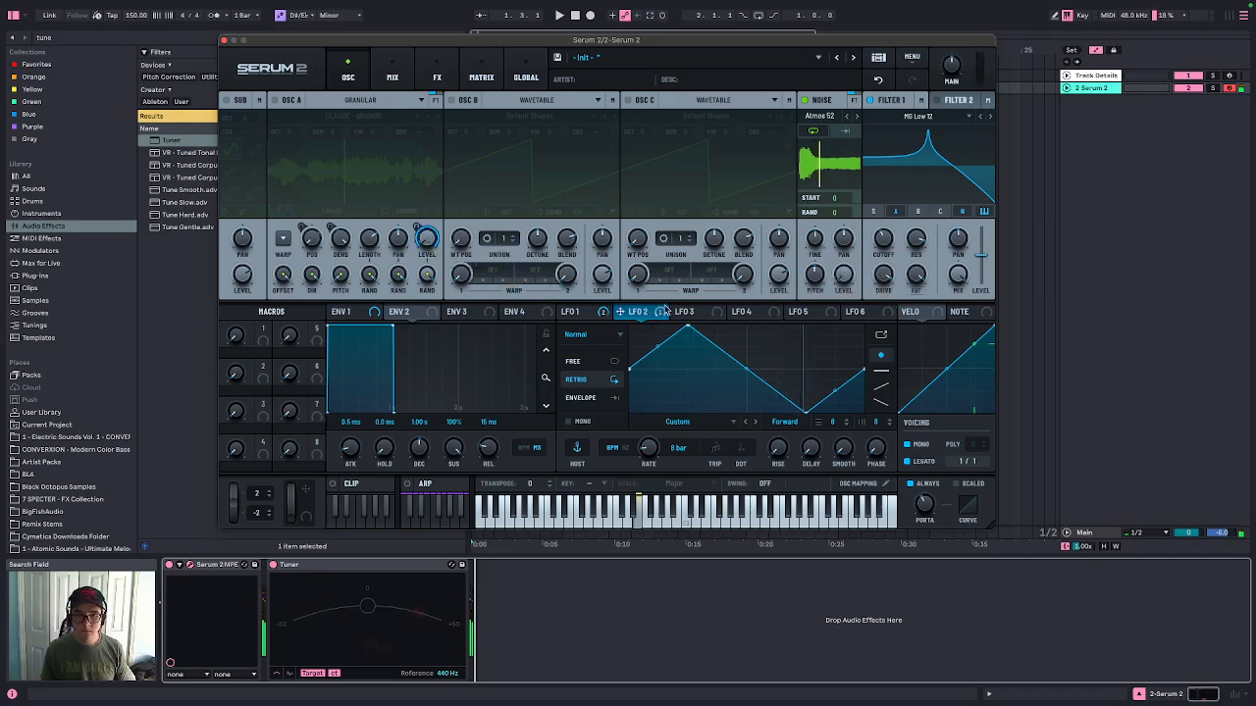
{"action": "left_click_drag", "start_coordinate": [664, 311], "coordinate": [841, 274]}
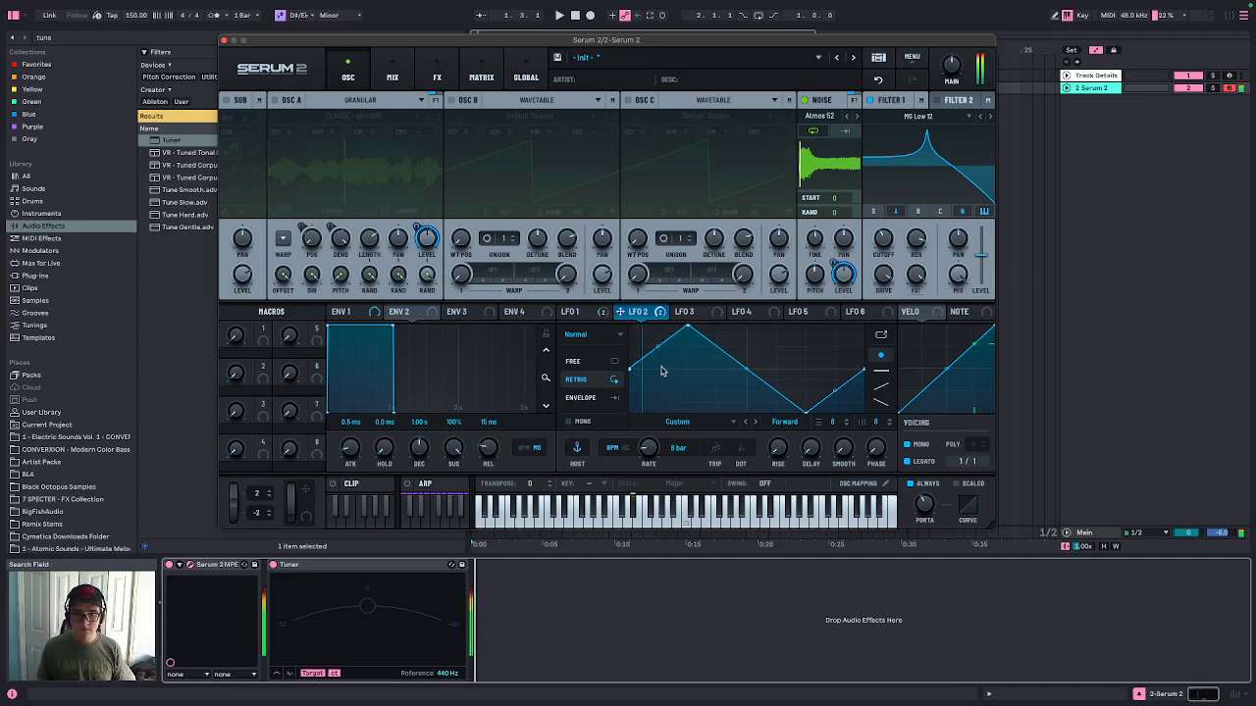
Reshape LFO 2 by dropping the start point to the bottom and moving the peak later
{"action": "left_click_drag", "start_coordinate": [630, 370], "coordinate": [630, 413]}
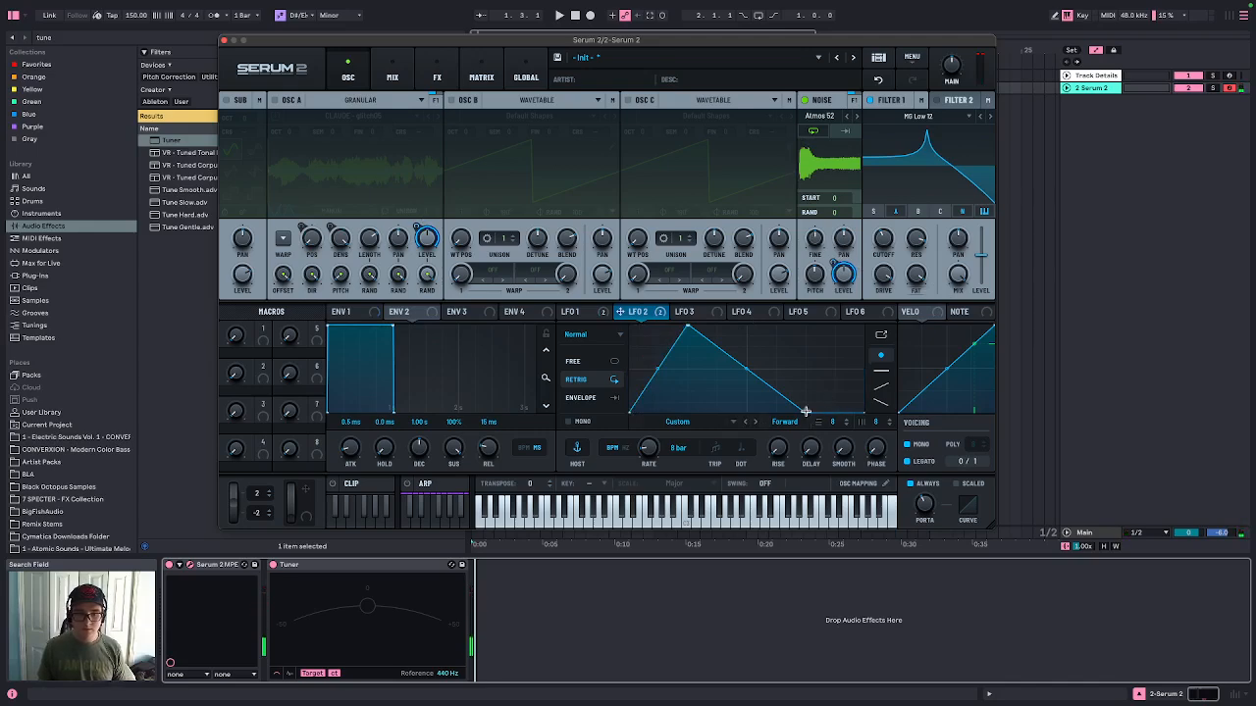
{"action": "left_click_drag", "start_coordinate": [685, 328], "coordinate": [747, 327]}
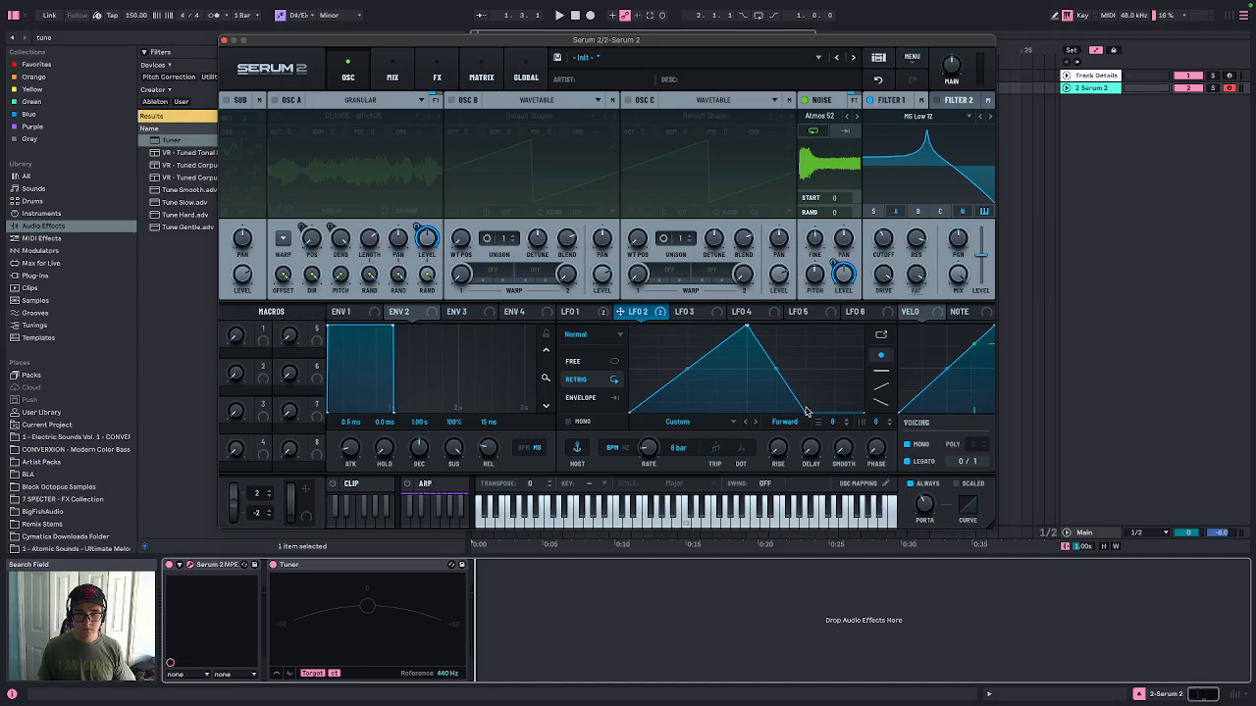
Drag LFO 2's lower point so its falling slope reaches the bottom at the end of the cycle
{"action": "left_click_drag", "start_coordinate": [804, 410], "coordinate": [864, 411]}
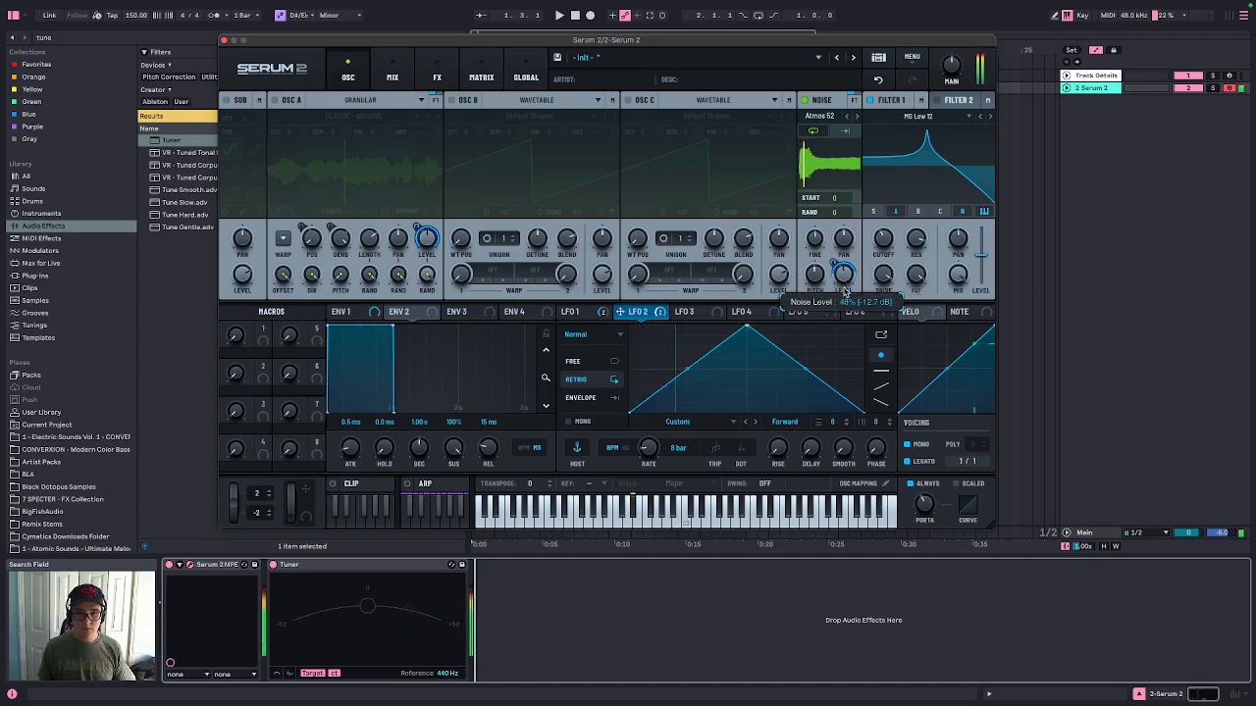
{"action": "left_click_drag", "start_coordinate": [853, 329], "coordinate": [856, 331]}
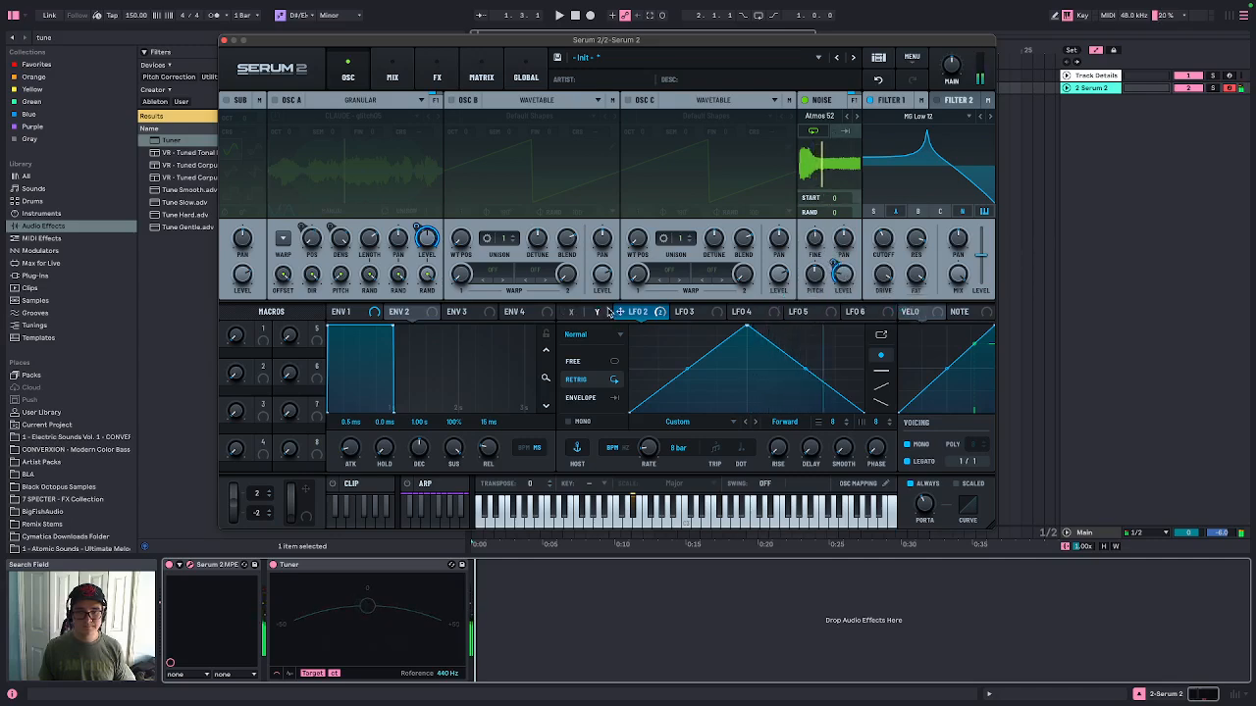
Open LFO 3, set its shape to Chaos: Lorenz and switch its rate from BPM sync to Hz
{"action": "left_click", "coordinate": [600, 312]}
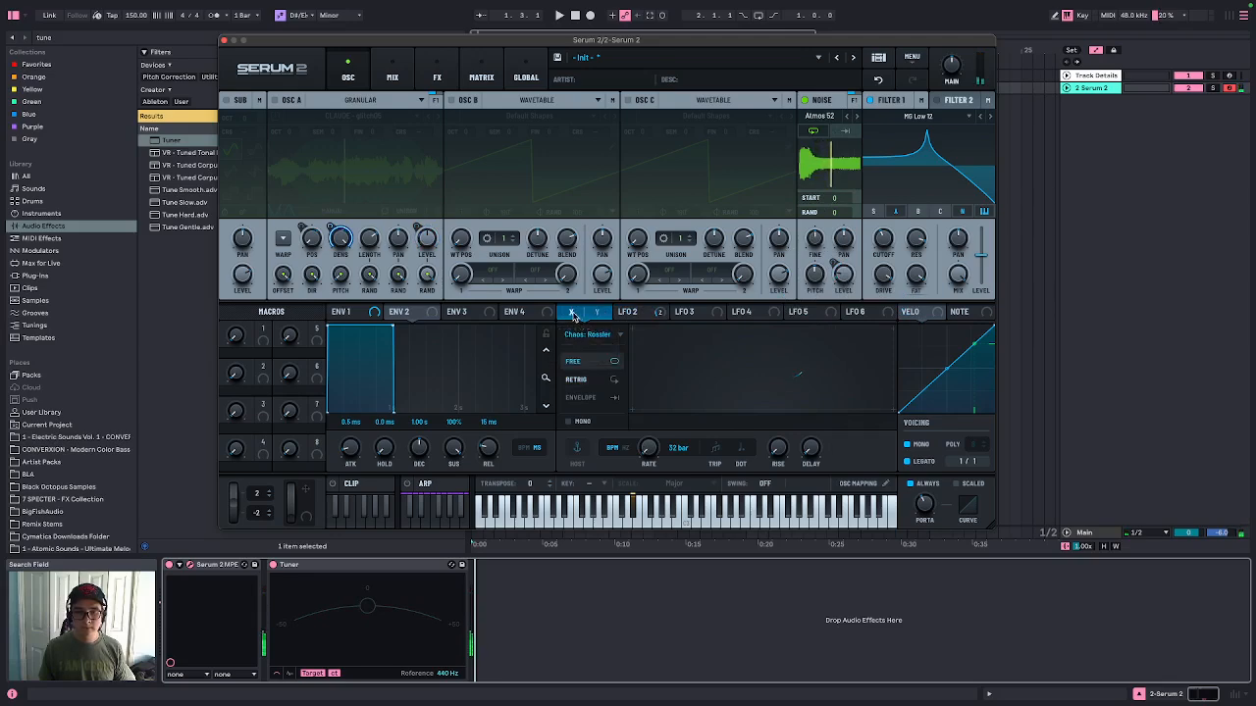
{"action": "left_click", "coordinate": [703, 312]}
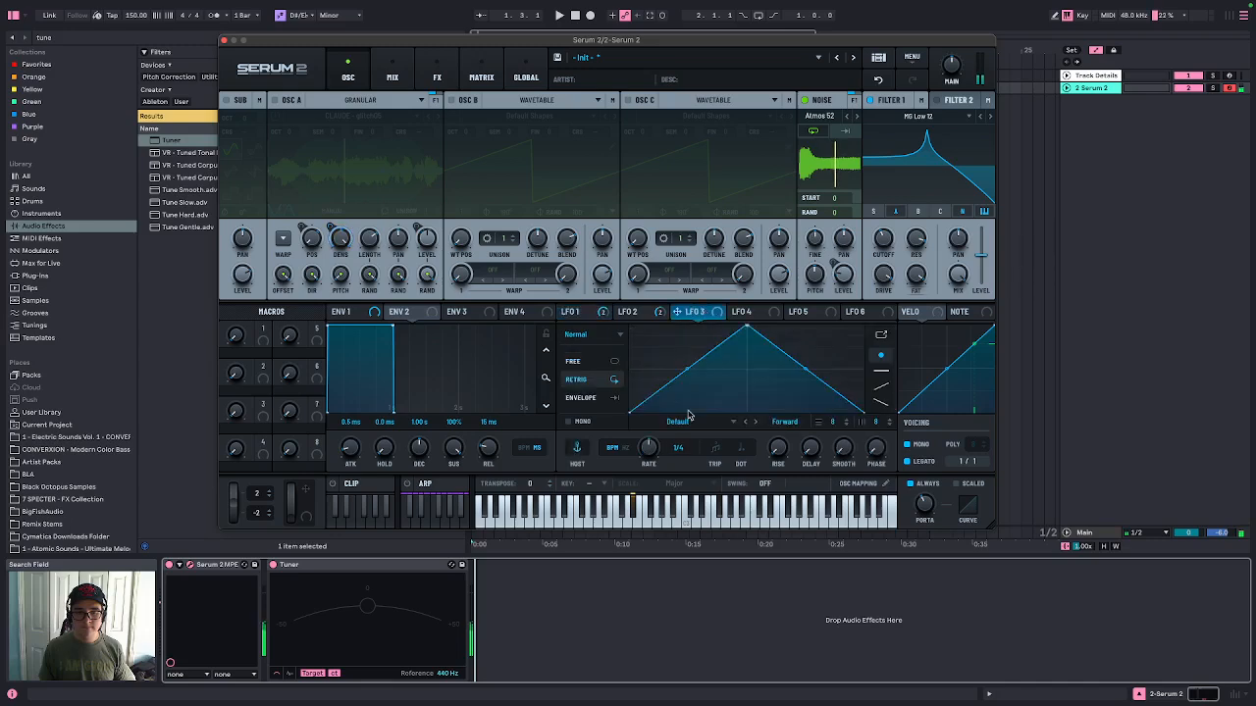
{"action": "left_click", "coordinate": [608, 339]}
{"action": "left_click", "coordinate": [611, 381]}
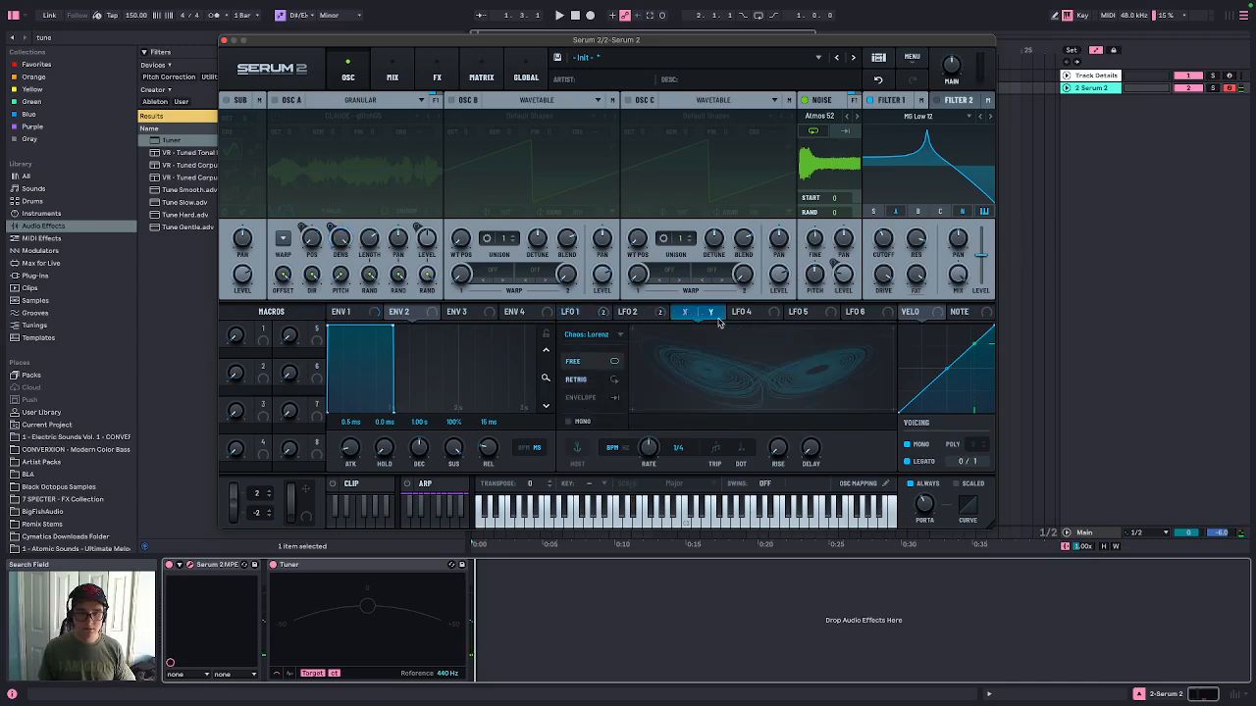
{"action": "left_click", "coordinate": [615, 449]}
Assign LFO 3 to the noise pitch, set the modulation amount, and slow LFO 3's rate to 0.04 Hz
{"action": "left_click_drag", "start_coordinate": [684, 312], "coordinate": [815, 275]}
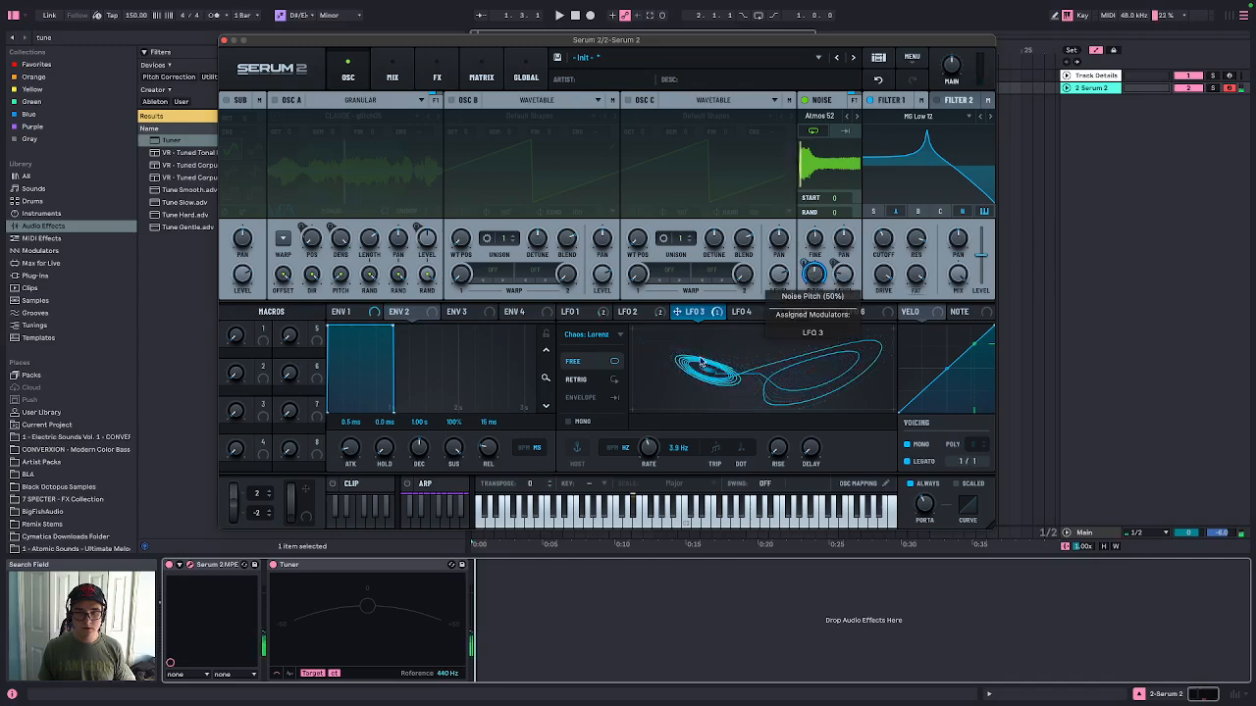
{"action": "left_click_drag", "start_coordinate": [649, 448], "coordinate": [659, 515]}
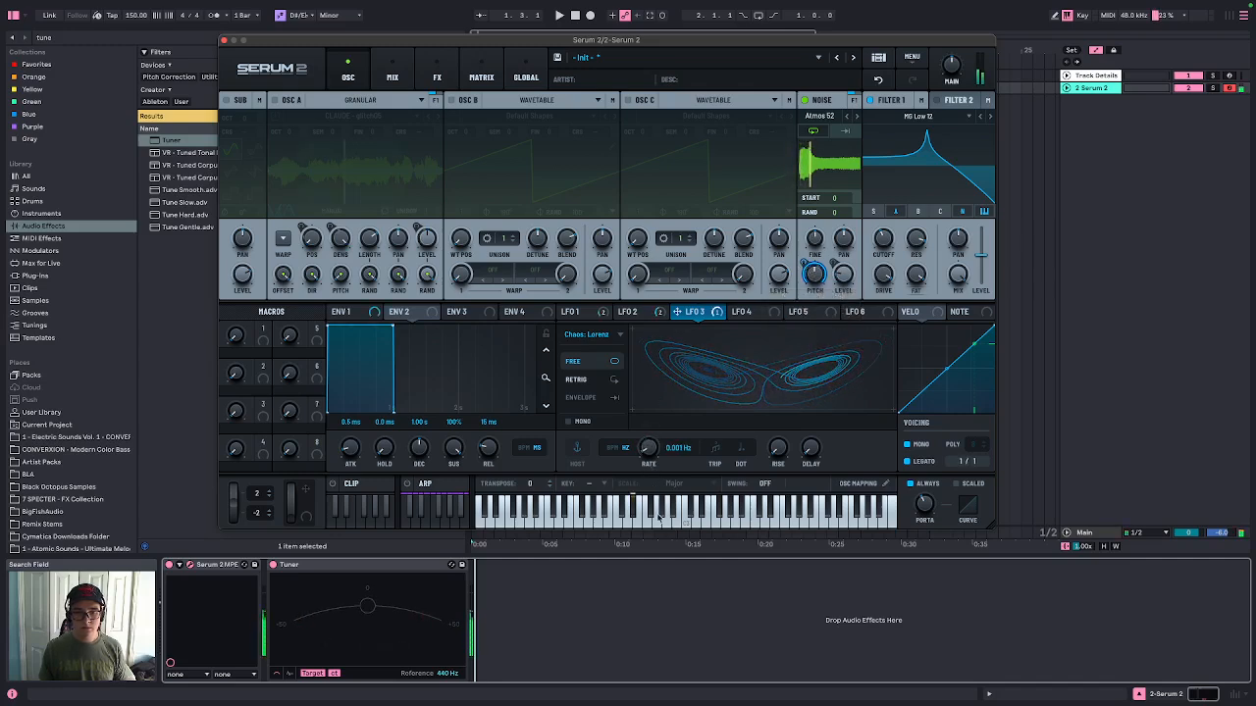
{"action": "left_click_drag", "start_coordinate": [805, 262], "coordinate": [804, 279]}
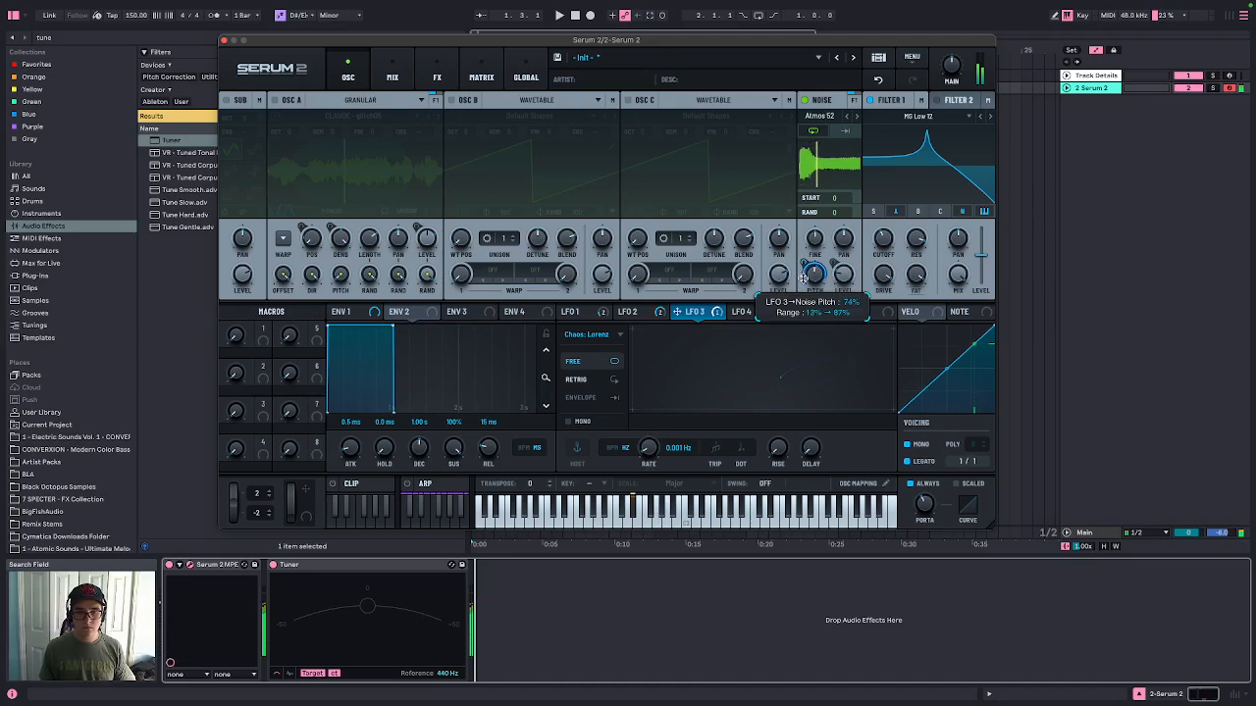
{"action": "left_click_drag", "start_coordinate": [648, 457], "coordinate": [653, 441]}
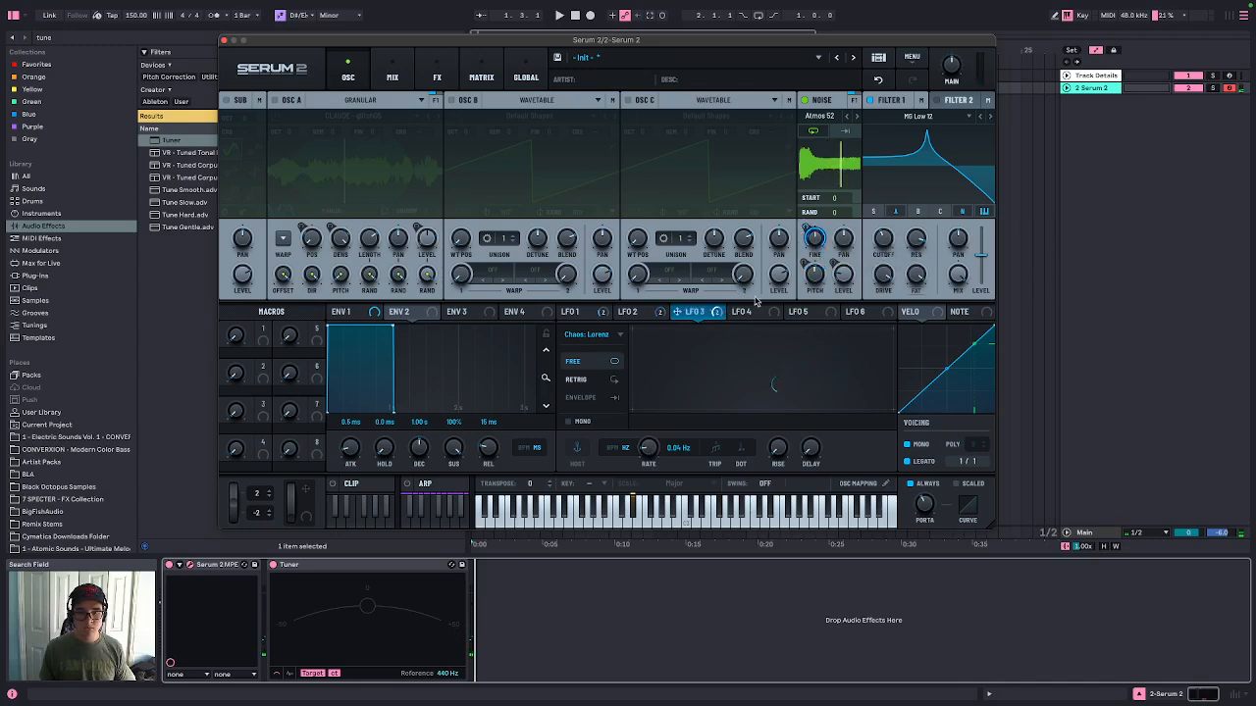
Assign LFO 3 to the noise pan and switch the noise sample to Atmos 47
{"action": "left_click_drag", "start_coordinate": [677, 311], "coordinate": [844, 239]}
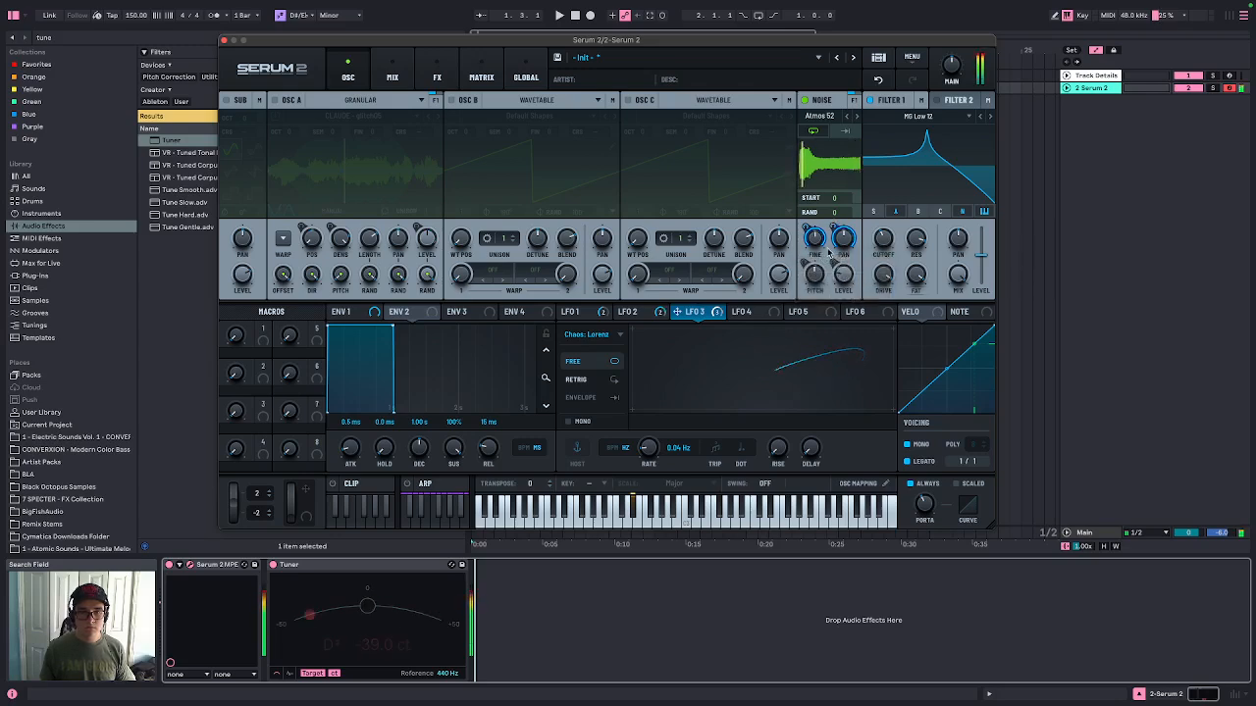
{"action": "left_click", "coordinate": [847, 117]}
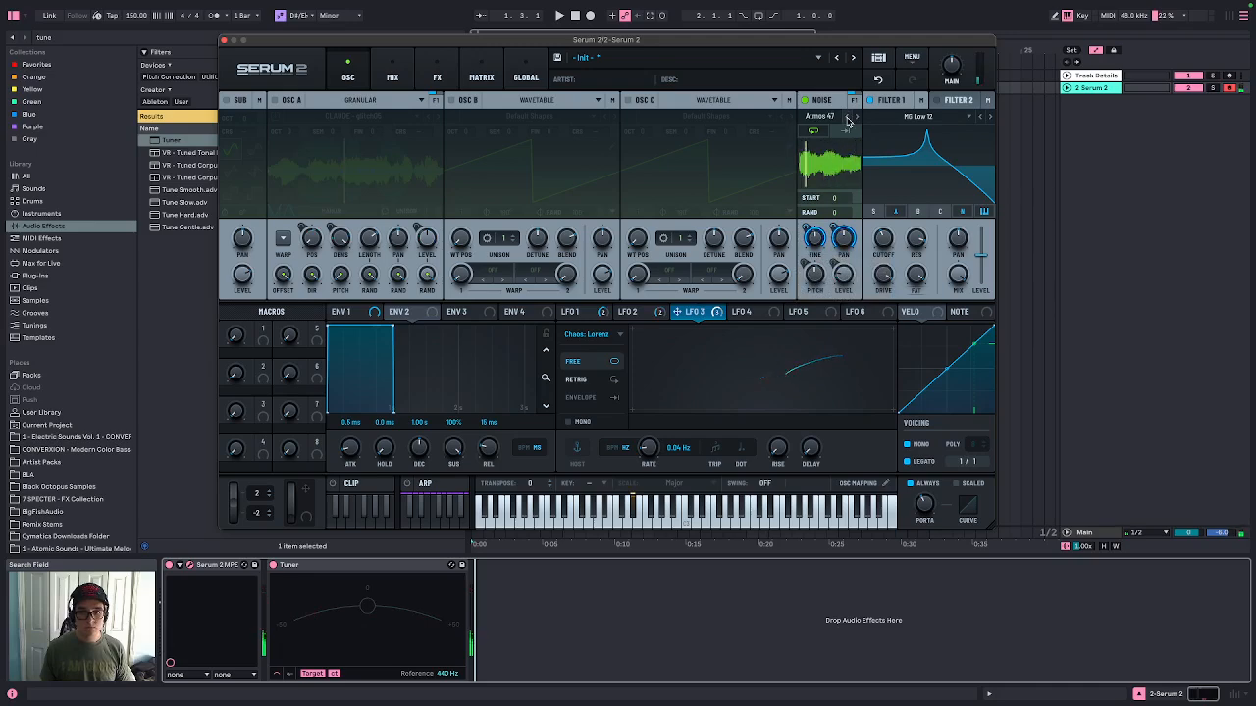
Enable the reverb and compressor effects, then return to the oscillator page
{"action": "left_click", "coordinate": [434, 71]}
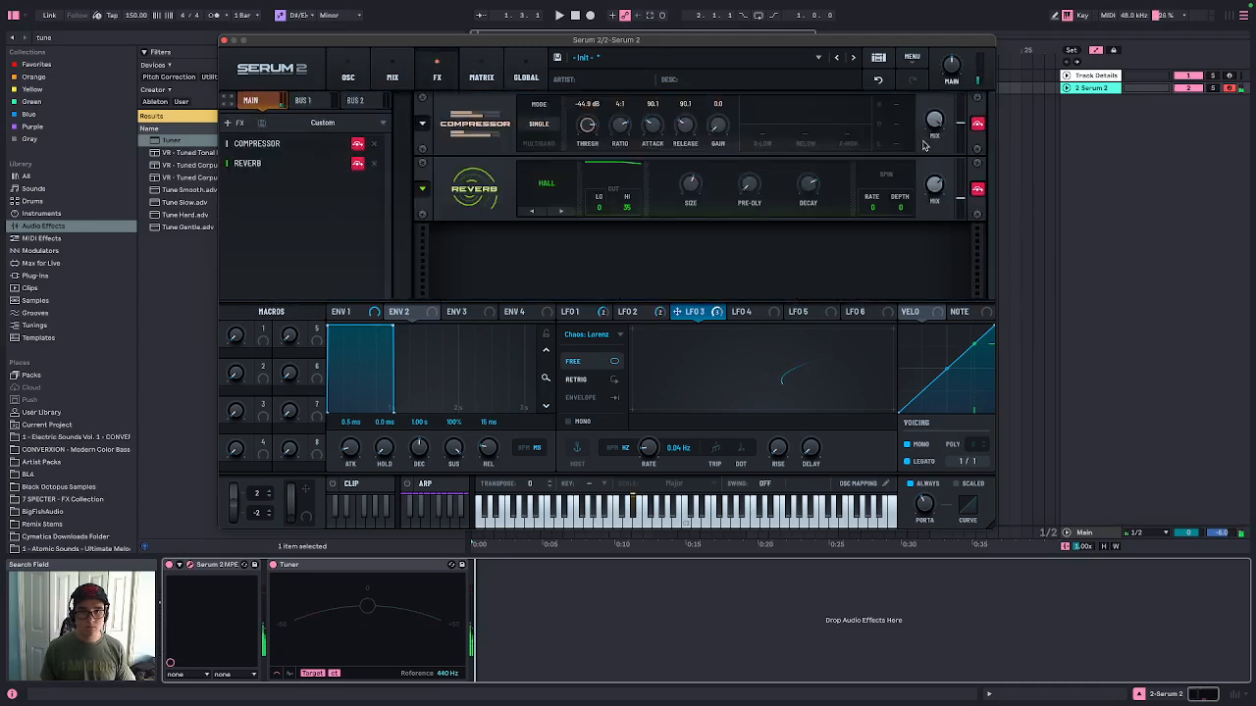
{"action": "left_click", "coordinate": [978, 189]}
{"action": "left_click", "coordinate": [977, 124]}
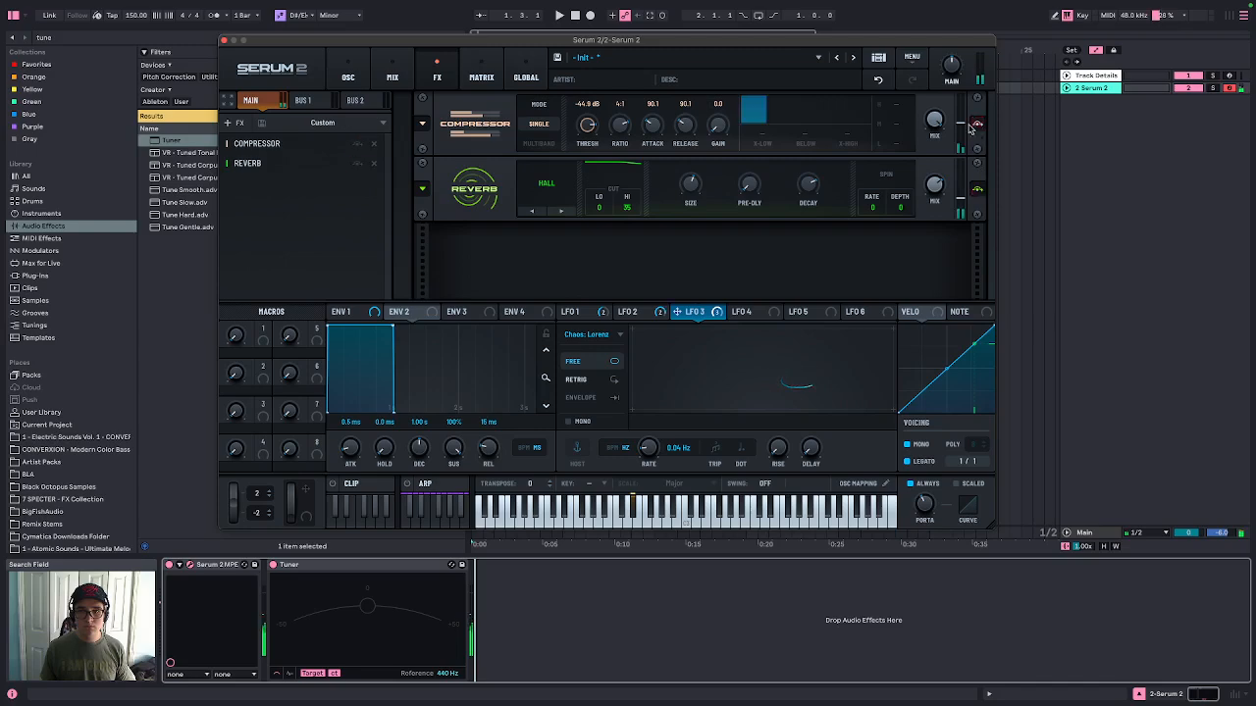
{"action": "left_click", "coordinate": [348, 74]}
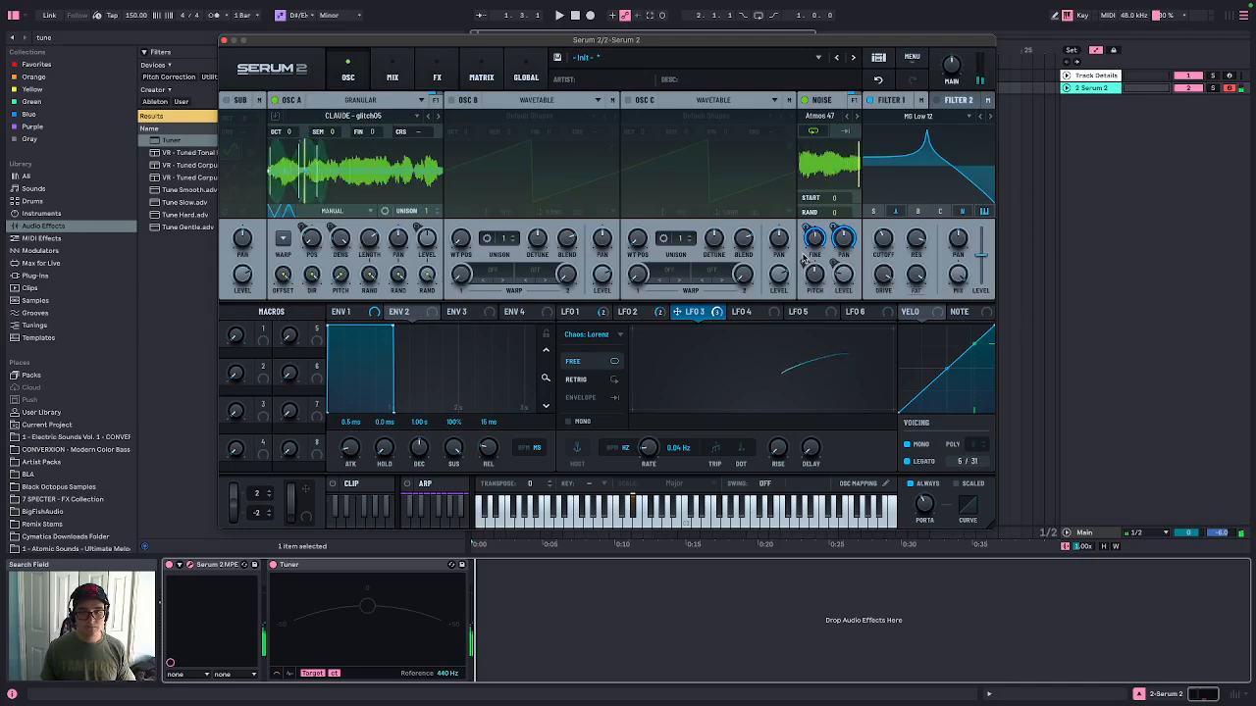
Remove all modulators from the noise pitch knob
{"action": "left_click", "coordinate": [635, 312]}
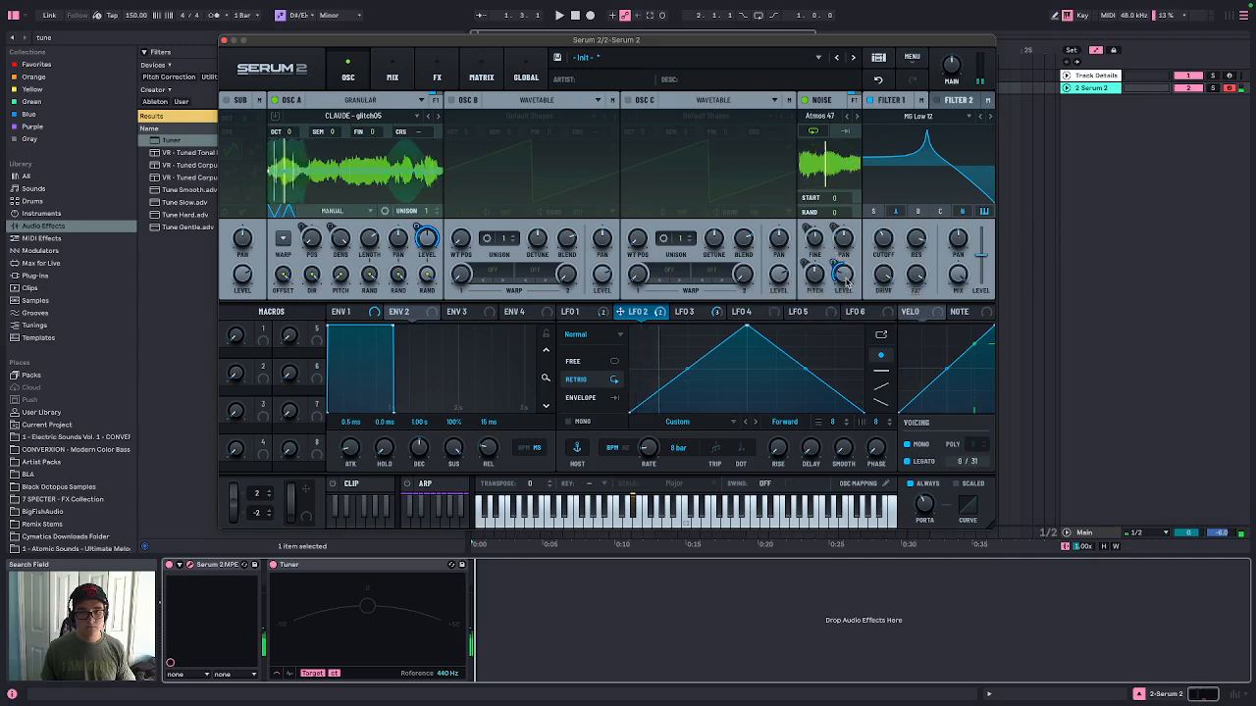
{"action": "mouse_move", "coordinate": [846, 280]}
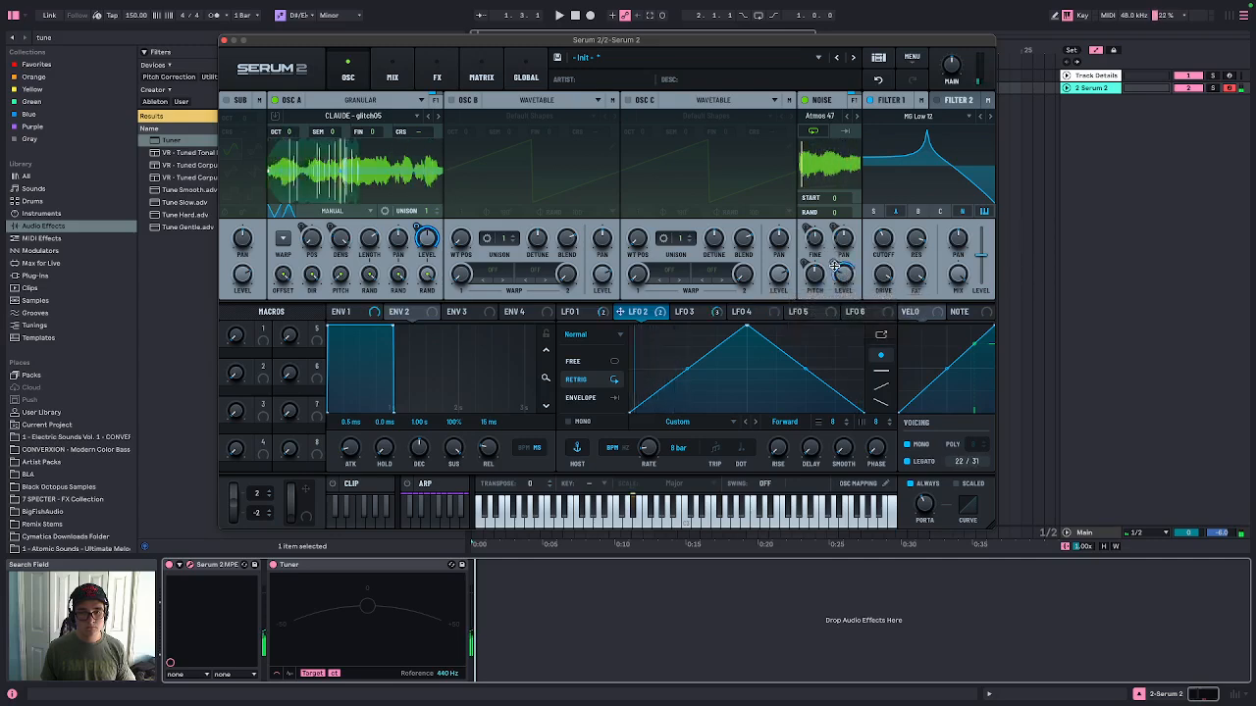
{"action": "double_click", "coordinate": [841, 278]}
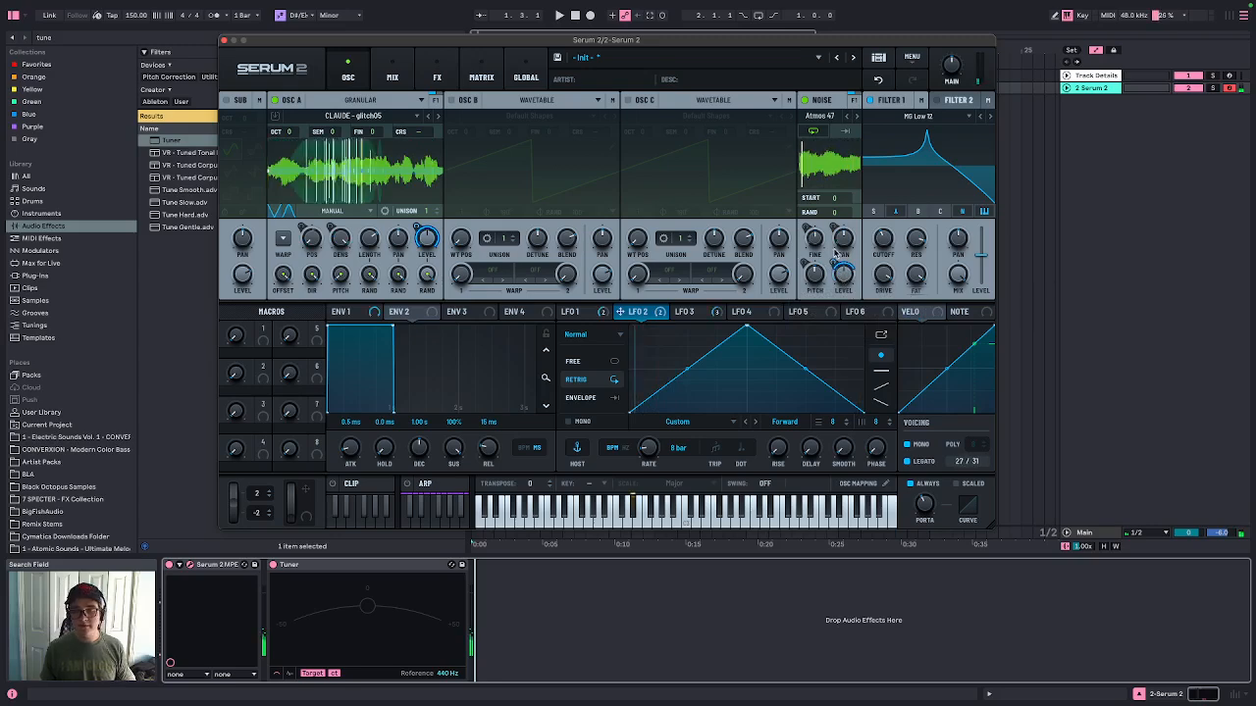
{"action": "left_click_drag", "start_coordinate": [834, 263], "coordinate": [830, 240]}
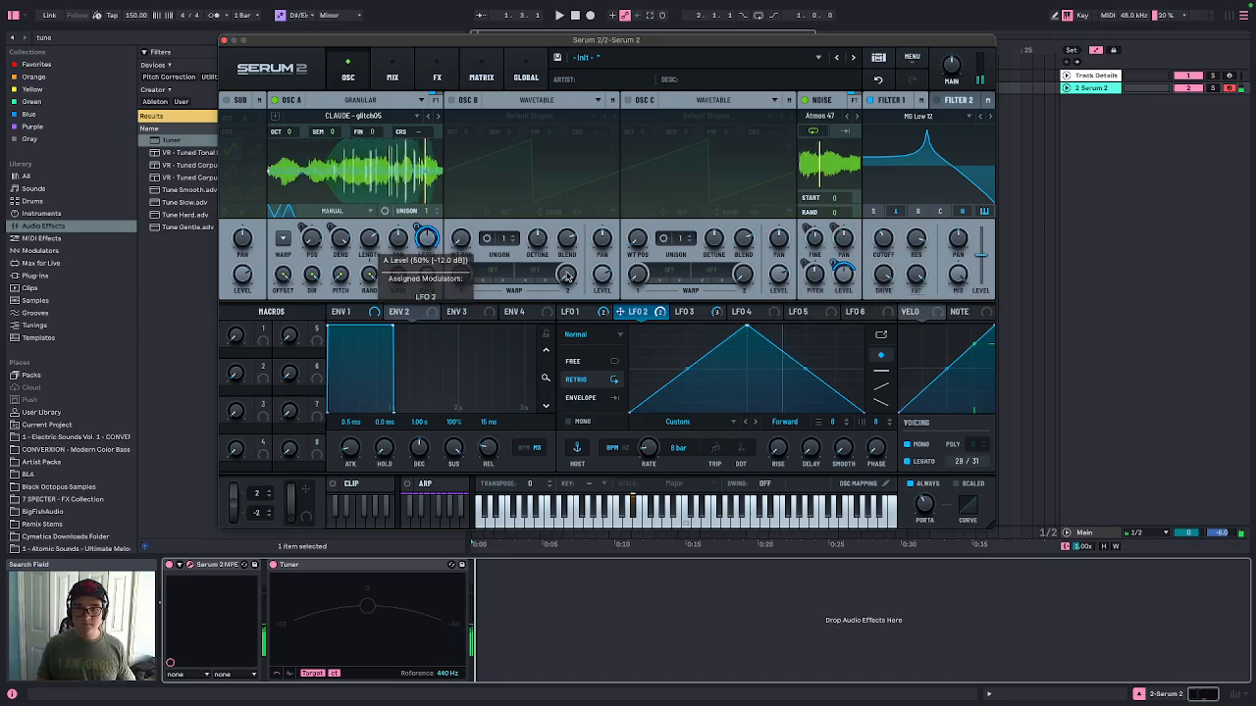
{"action": "right_click", "coordinate": [813, 278]}
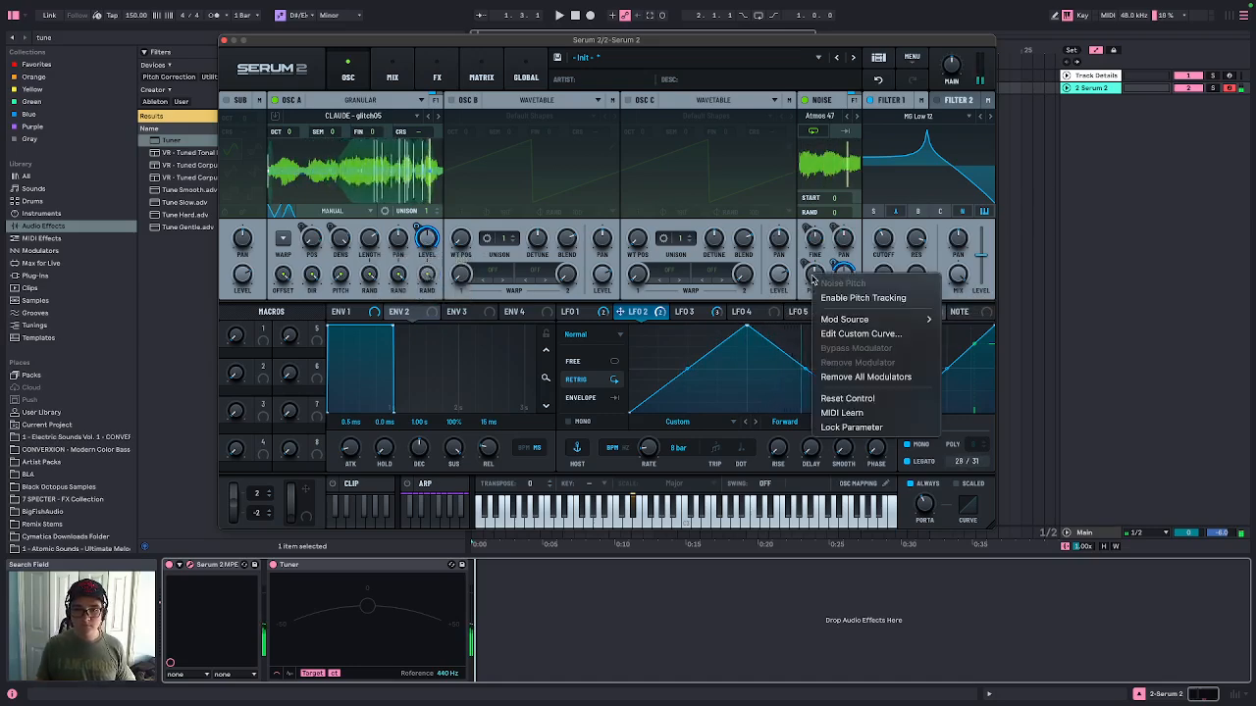
{"action": "left_click", "coordinate": [866, 376]}
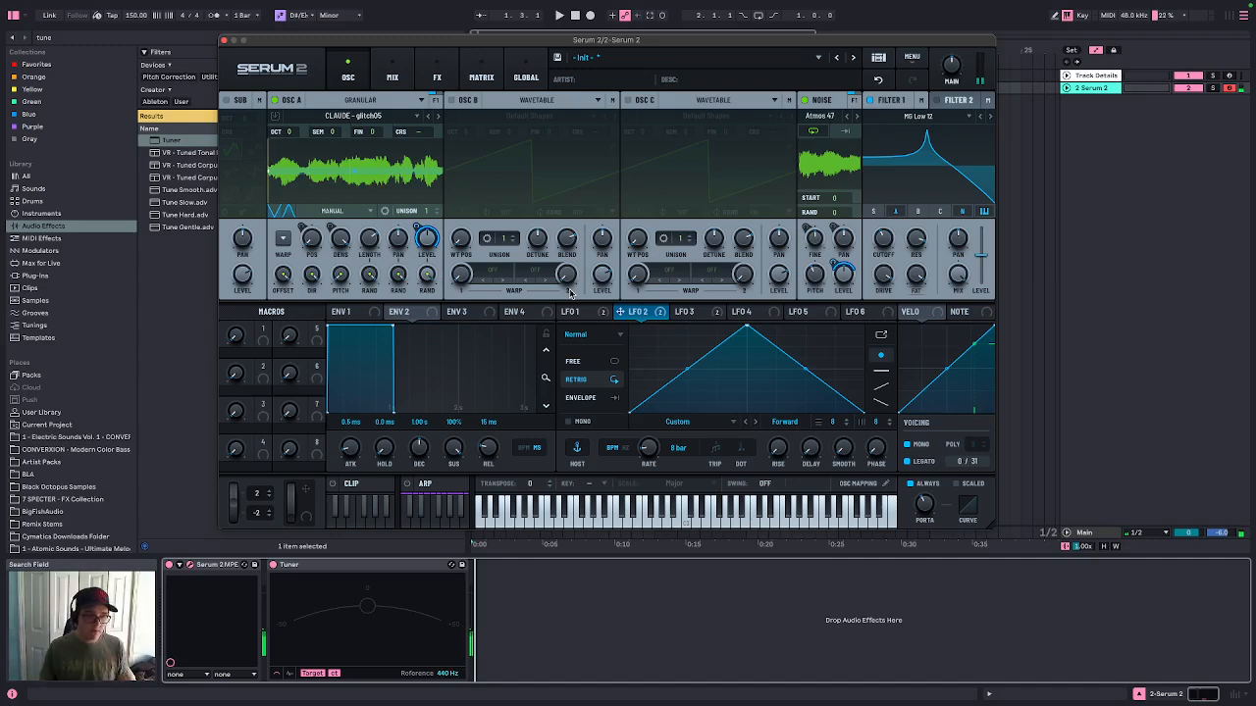
Delete the Tuner device from the track's device chain
{"action": "left_click", "coordinate": [345, 573]}
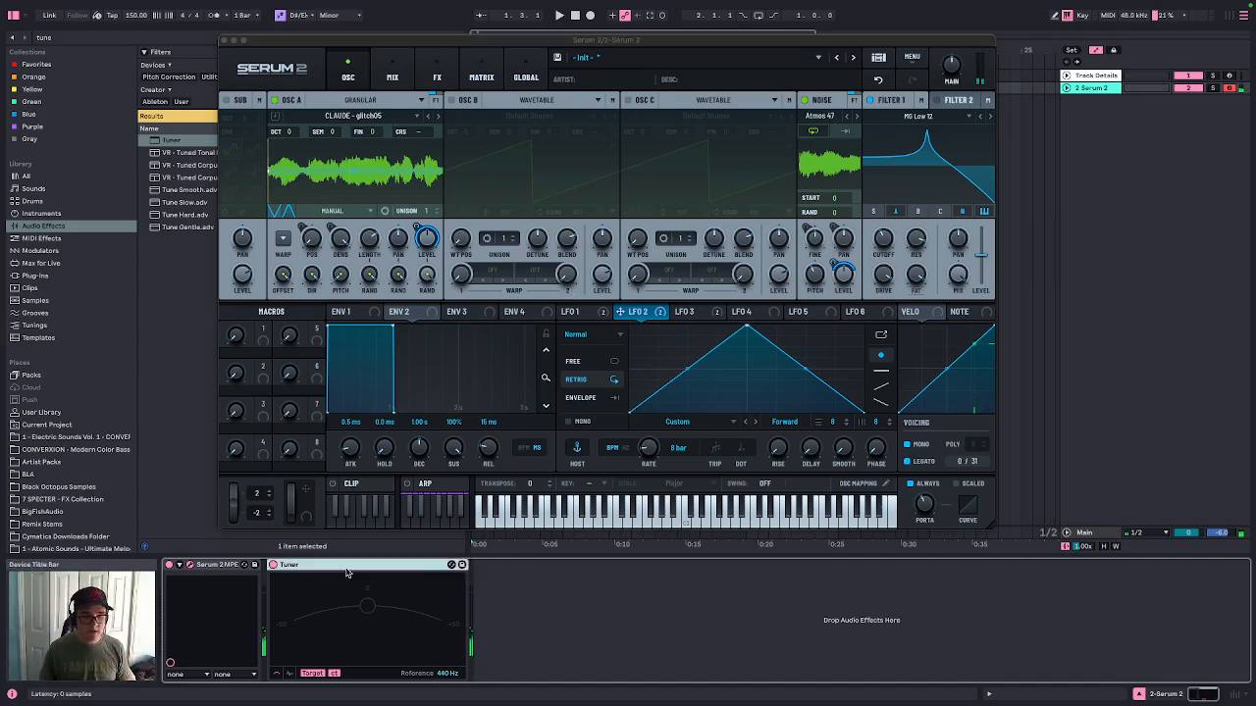
{"action": "key", "text": "Delete"}
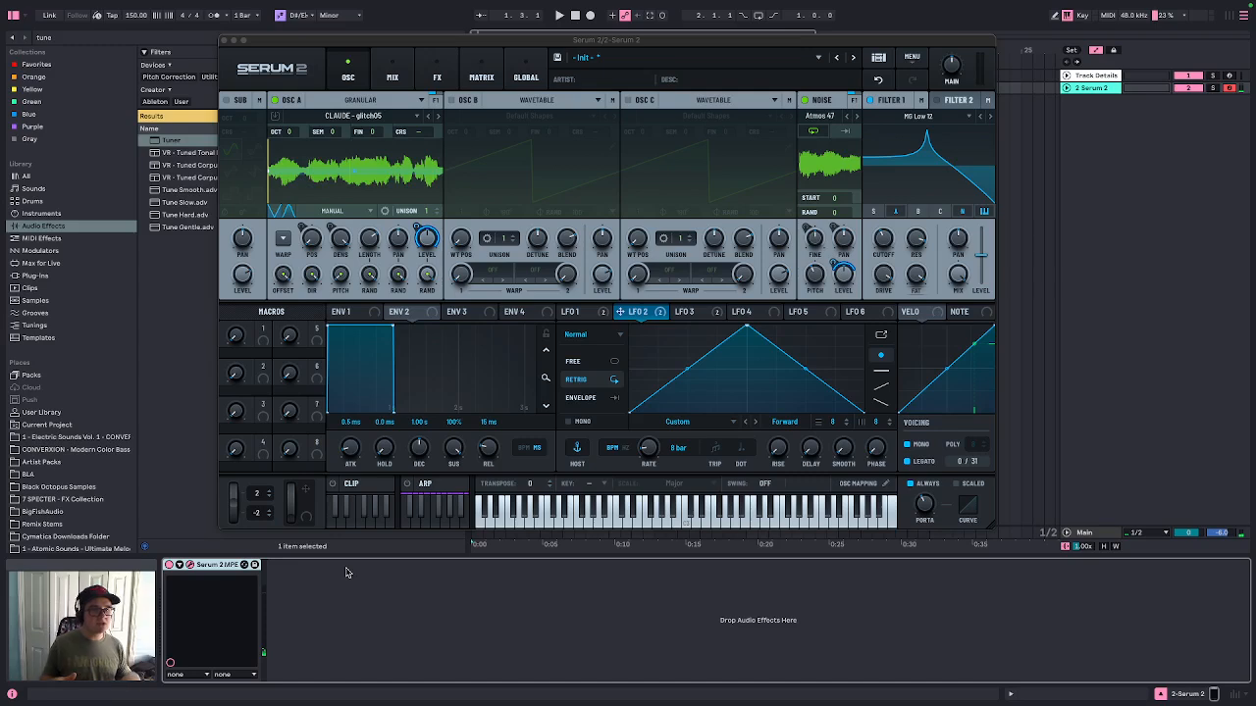
Add an Equalizer effect and set its low band frequency to 130 with a Q of 46
{"action": "left_click", "coordinate": [438, 73]}
{"action": "left_click", "coordinate": [236, 123]}
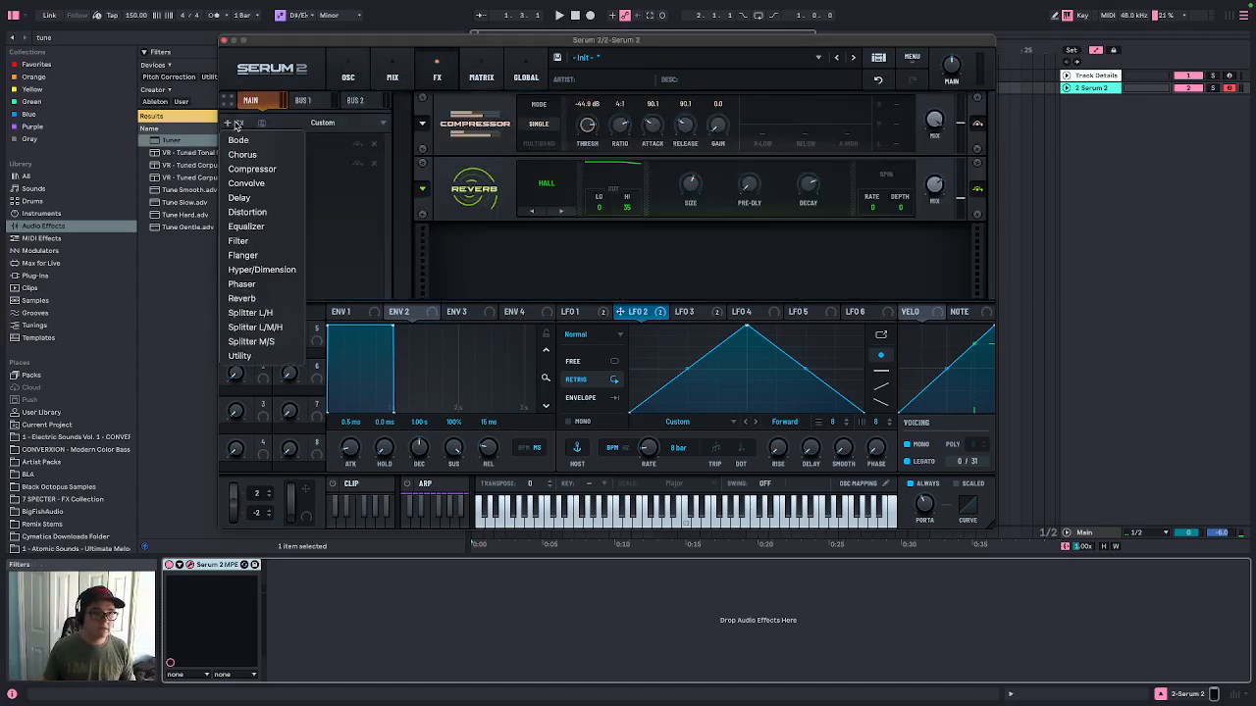
{"action": "left_click", "coordinate": [245, 226]}
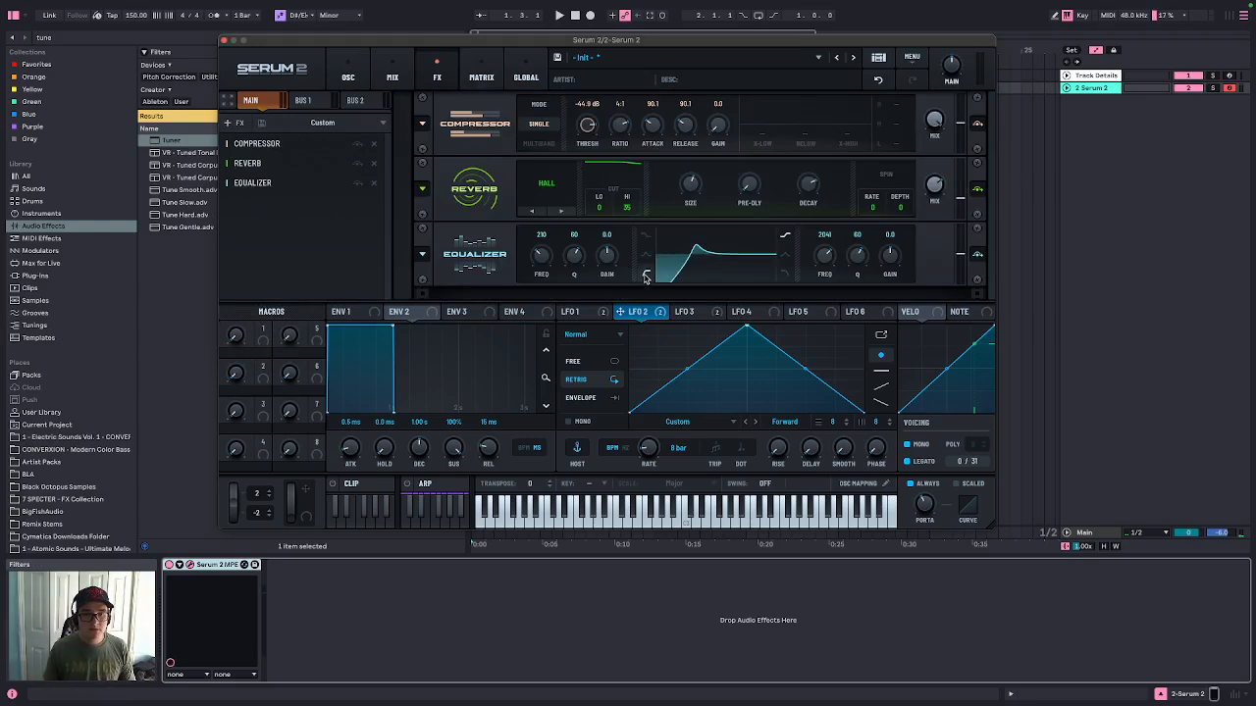
{"action": "double_click", "coordinate": [544, 259]}
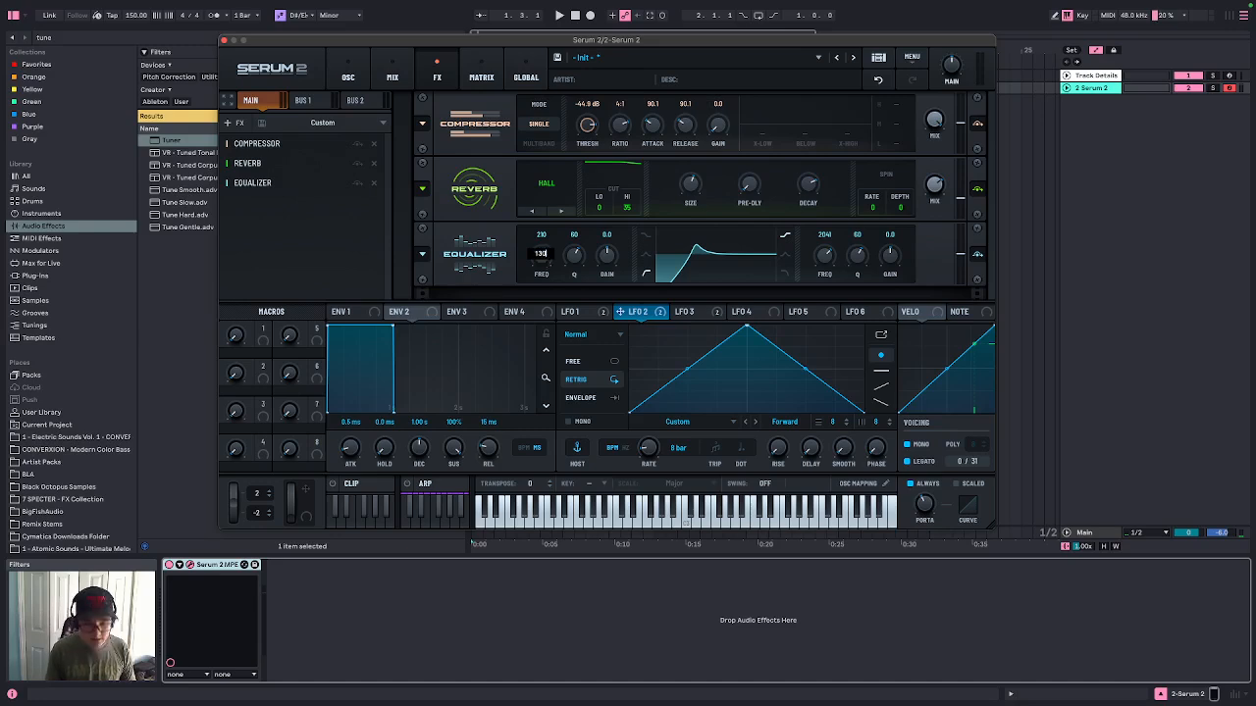
{"action": "key", "text": "Return"}
{"action": "left_click_drag", "start_coordinate": [589, 255], "coordinate": [559, 267]}
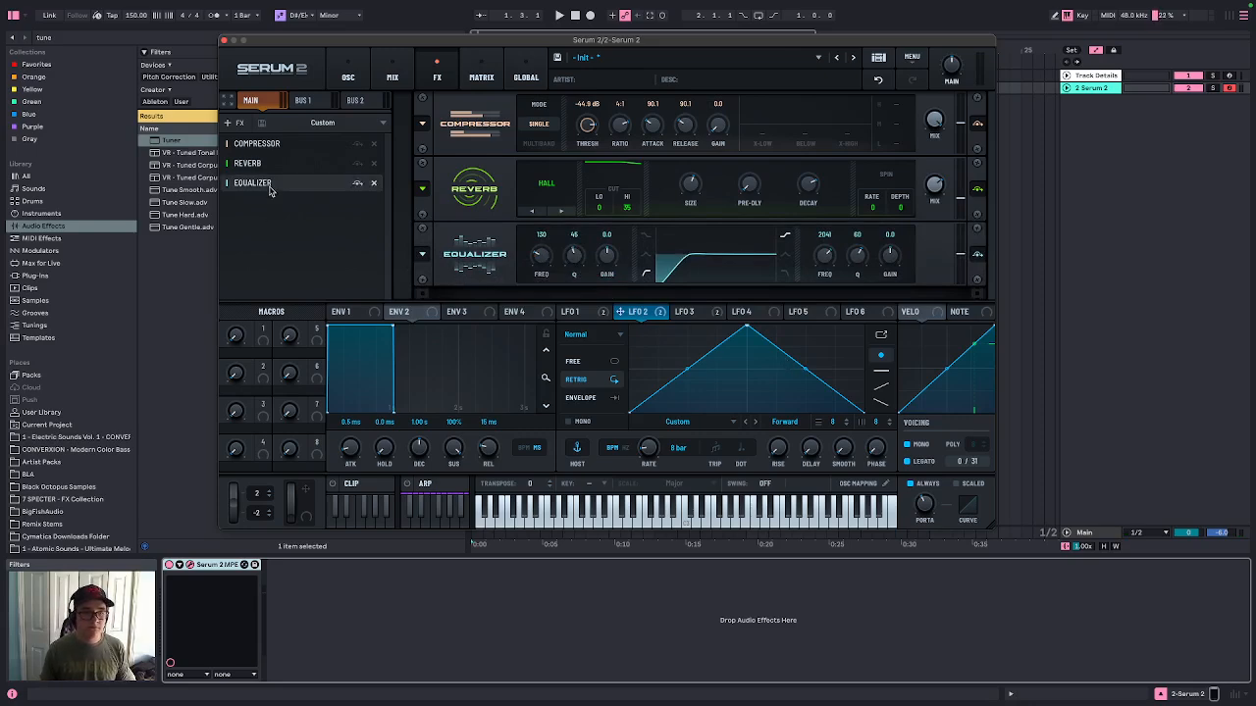
Duplicate the Equalizer and set the copy's low band frequency to 128
{"action": "left_click_drag", "start_coordinate": [271, 187], "coordinate": [283, 219]}
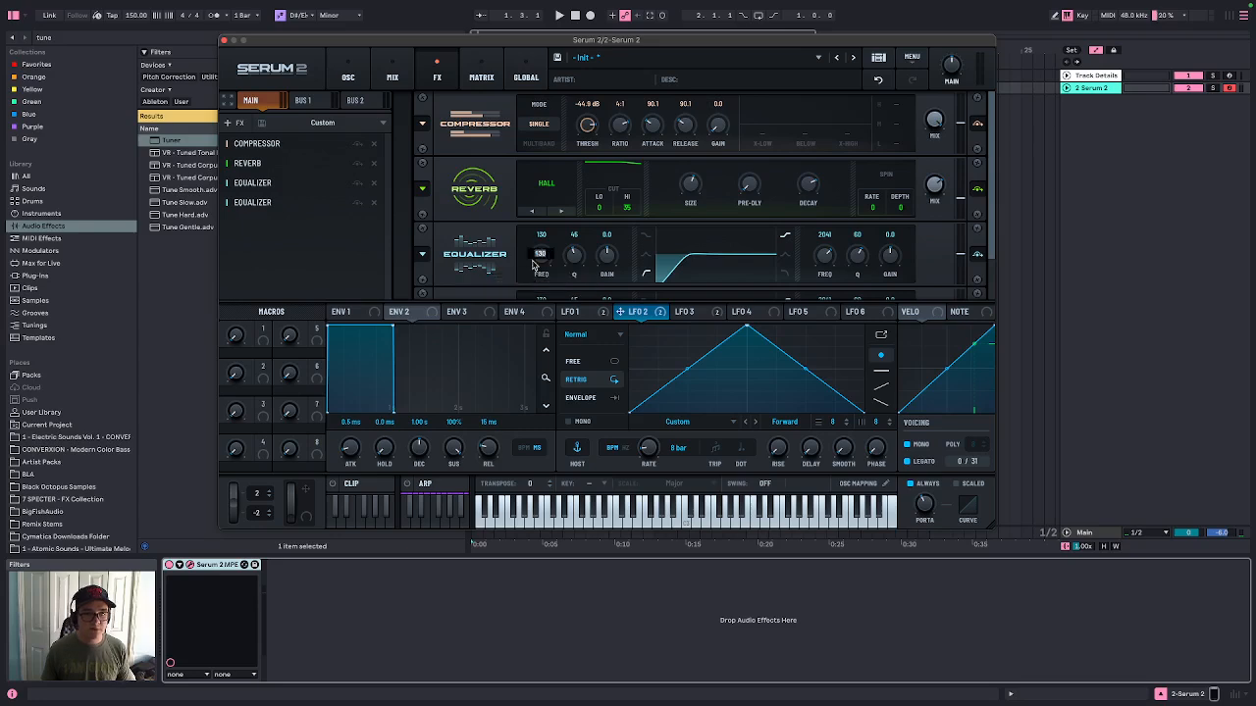
{"action": "double_click", "coordinate": [535, 265]}
{"action": "type", "text": "128"}
{"action": "key", "text": "Return"}
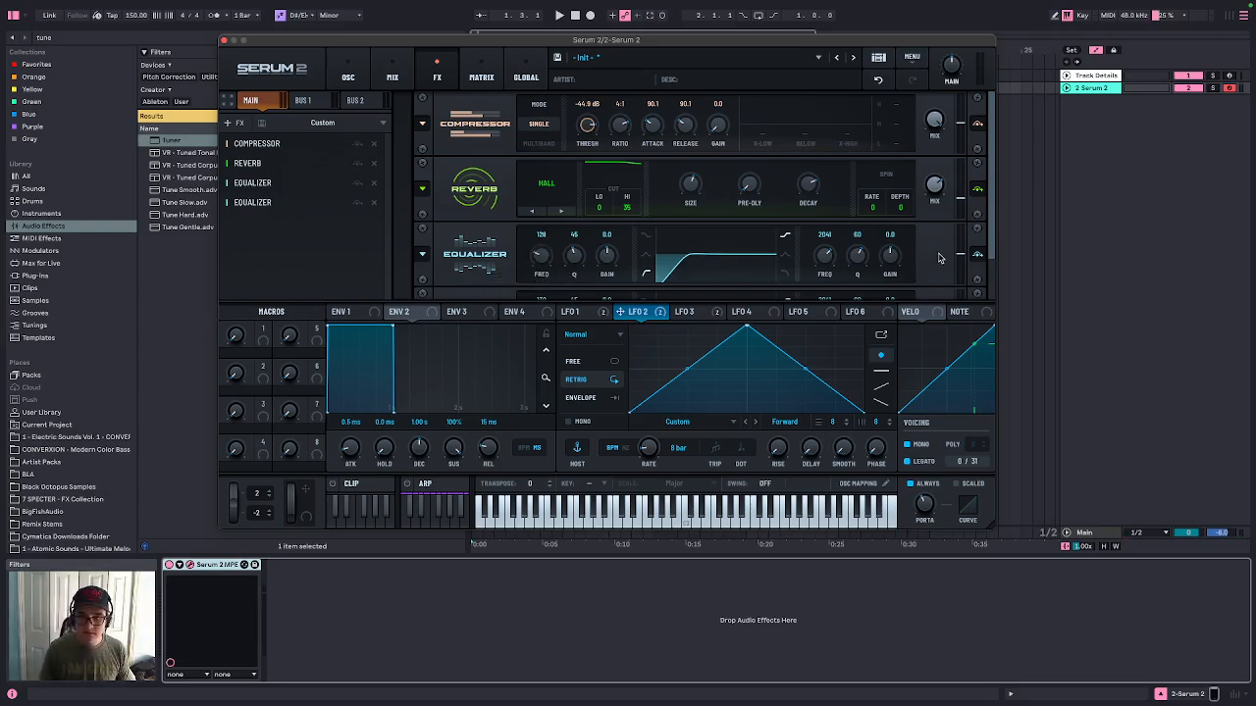
Duplicate the Equalizer again and set the third copy's low band frequency to 132
{"action": "left_click", "coordinate": [989, 284]}
{"action": "left_click_drag", "start_coordinate": [269, 204], "coordinate": [276, 256]}
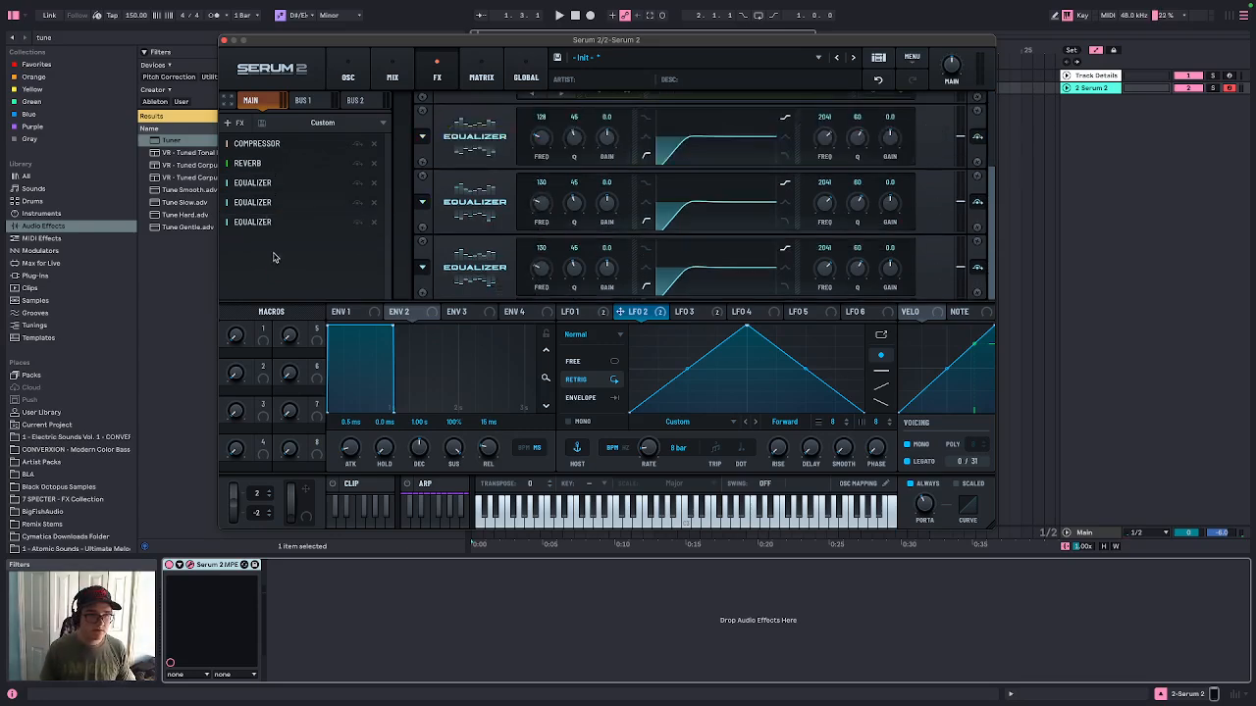
{"action": "double_click", "coordinate": [547, 276]}
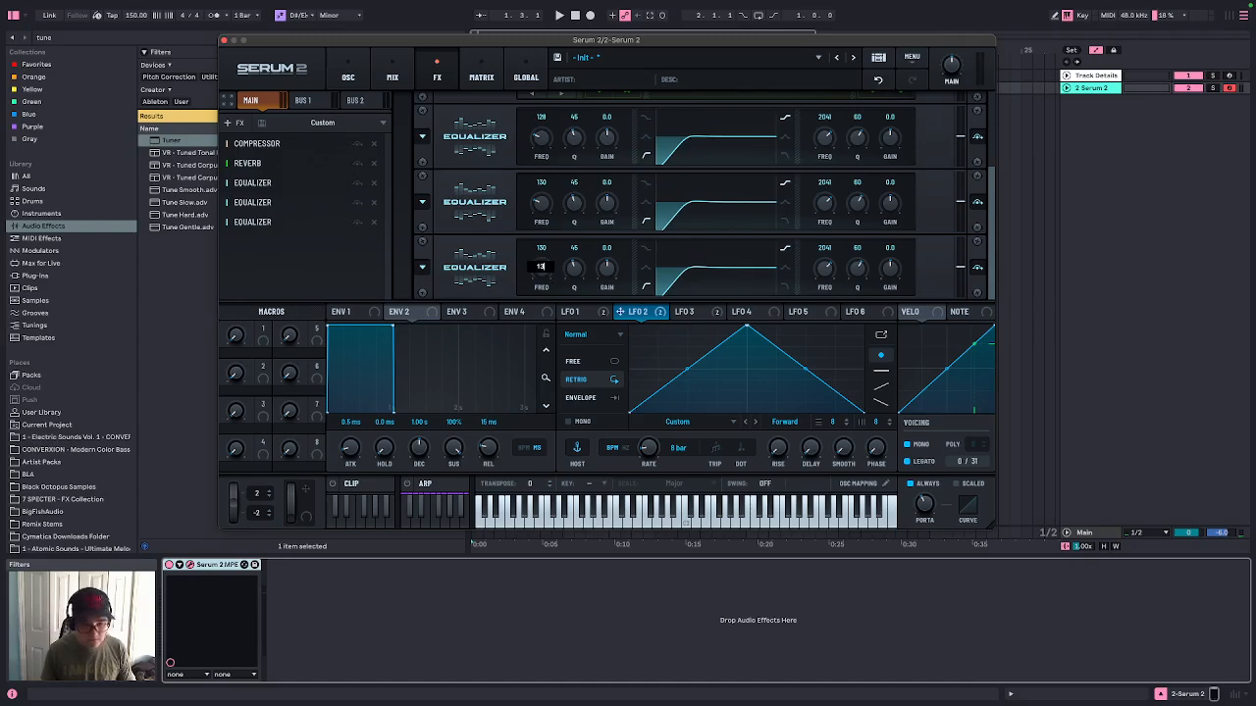
{"action": "key", "text": "Return"}
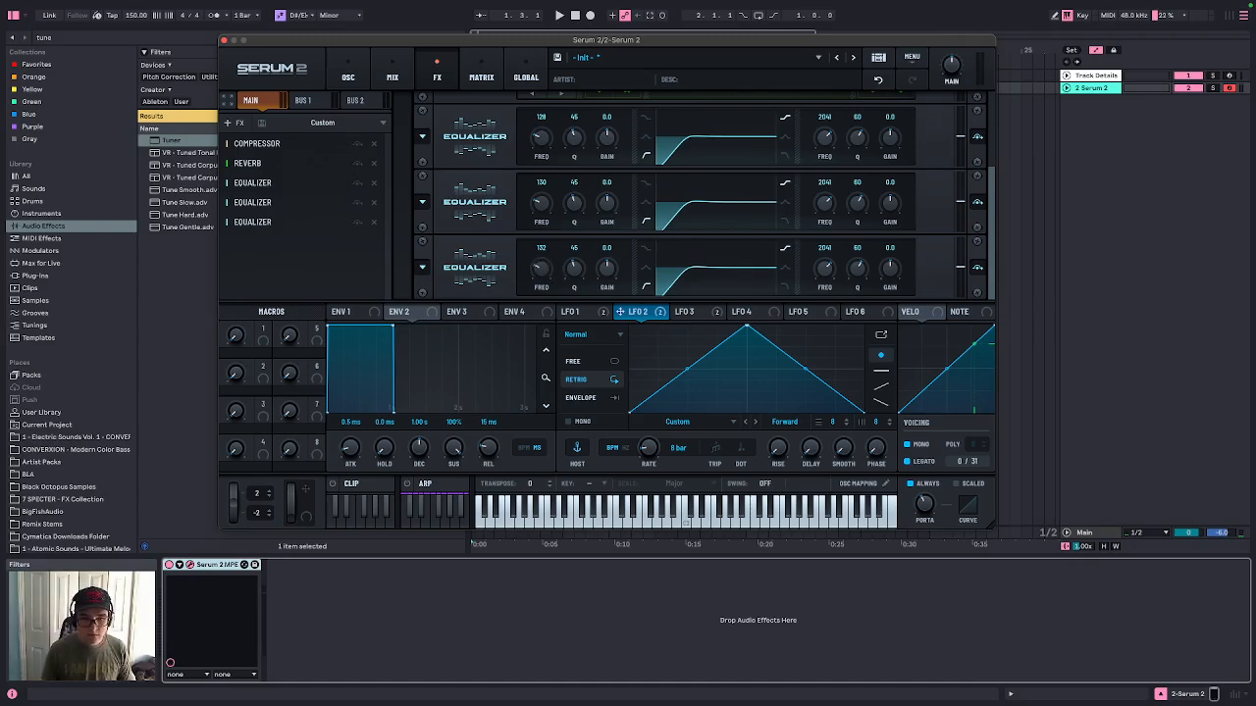
Shape ENV 2 with an attack of about 800 ms and a release of about 700 ms
{"action": "left_click", "coordinate": [350, 78]}
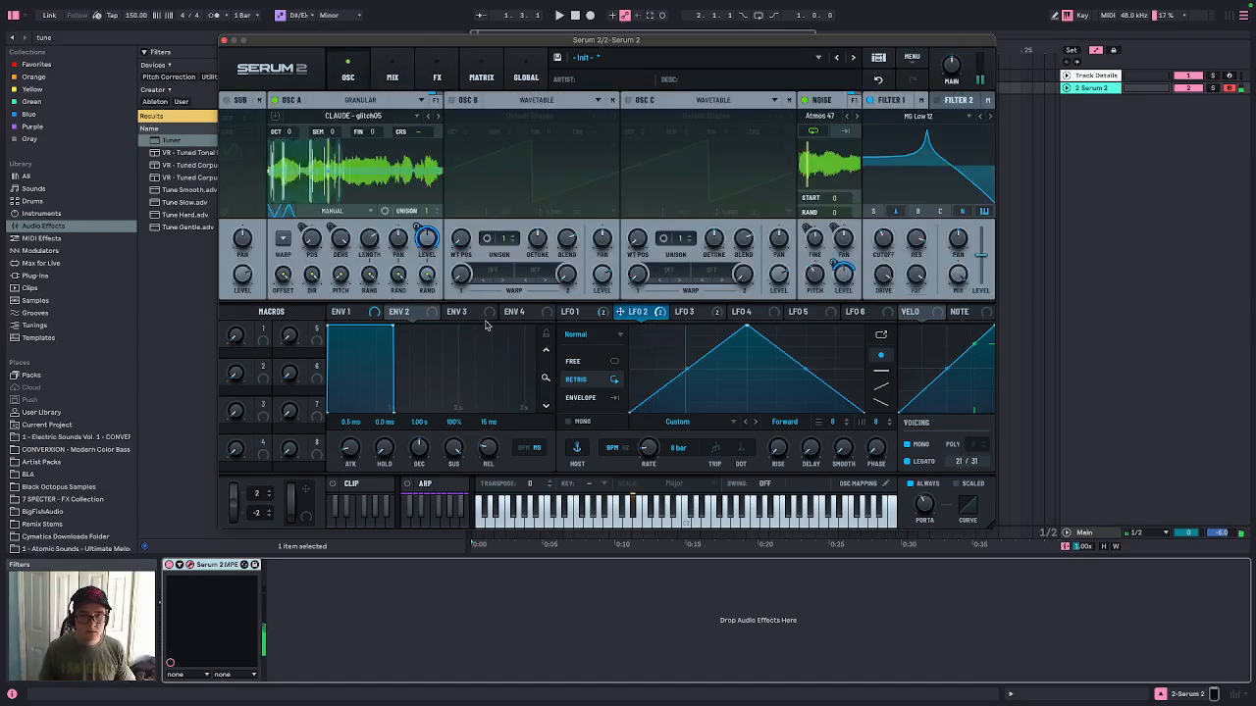
{"action": "left_click_drag", "start_coordinate": [331, 329], "coordinate": [414, 326]}
{"action": "left_click_drag", "start_coordinate": [356, 390], "coordinate": [358, 381]}
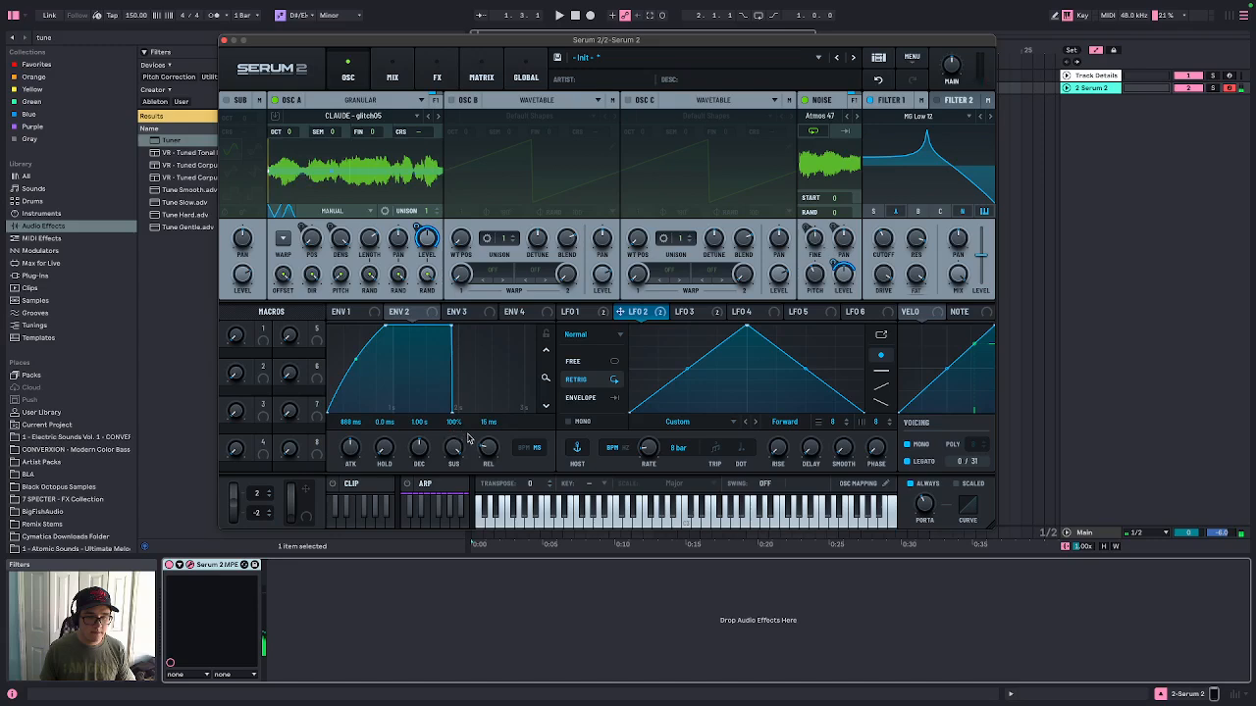
{"action": "left_click_drag", "start_coordinate": [482, 442], "coordinate": [513, 383]}
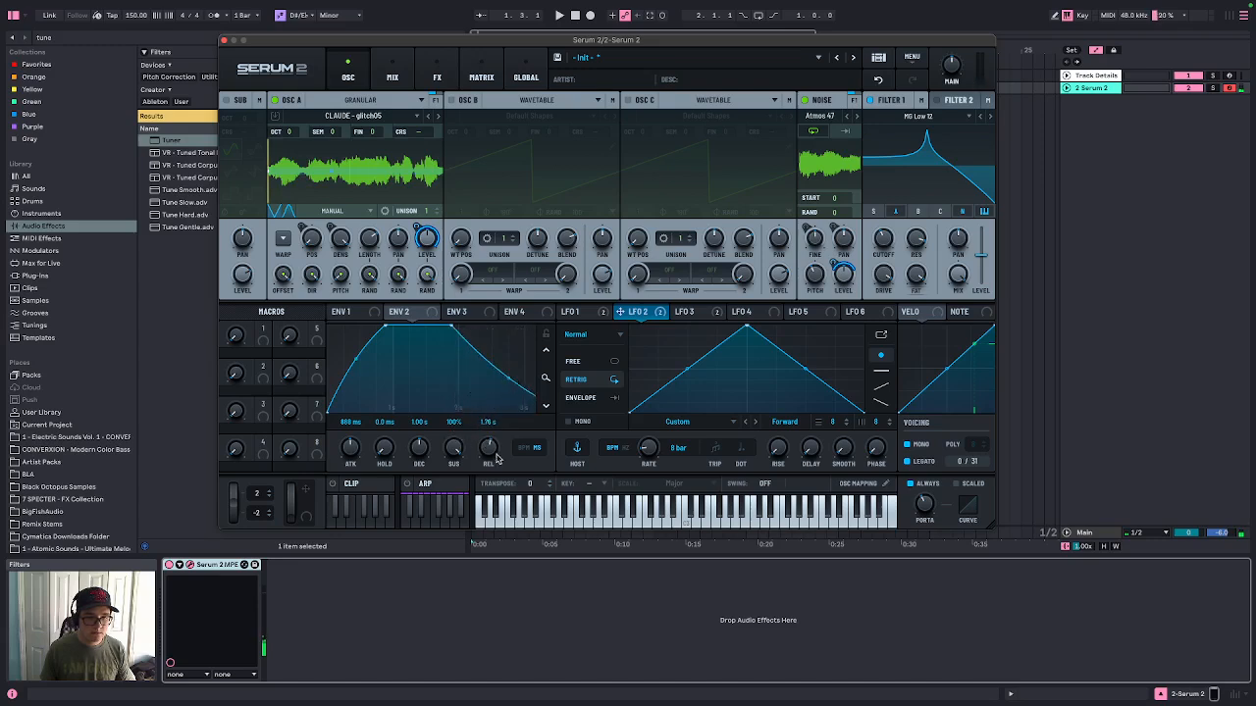
{"action": "left_click_drag", "start_coordinate": [491, 447], "coordinate": [488, 458]}
{"action": "left_click_drag", "start_coordinate": [481, 391], "coordinate": [477, 373]}
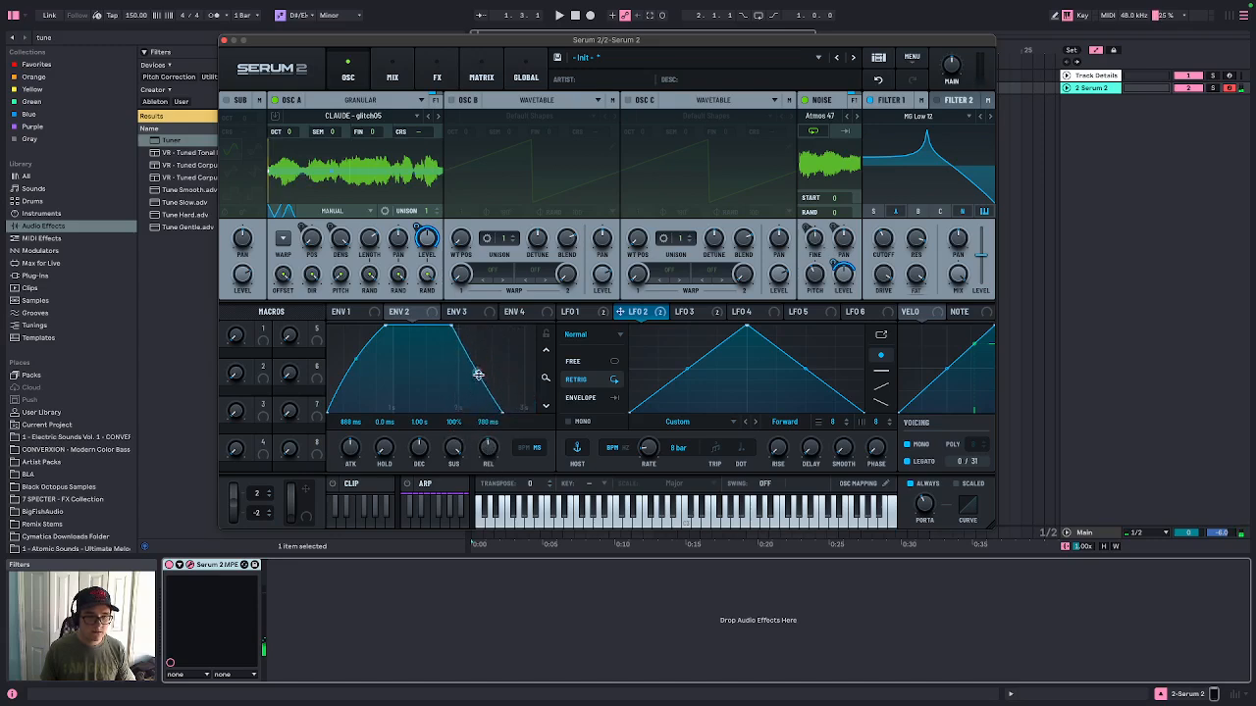
Set ENV 2 to about 546 ms attack and 435 ms release, and ENV 1 to about 948 ms attack and 1.03 s release
{"action": "left_click_drag", "start_coordinate": [494, 441], "coordinate": [492, 457]}
{"action": "left_click_drag", "start_coordinate": [368, 454], "coordinate": [366, 459]}
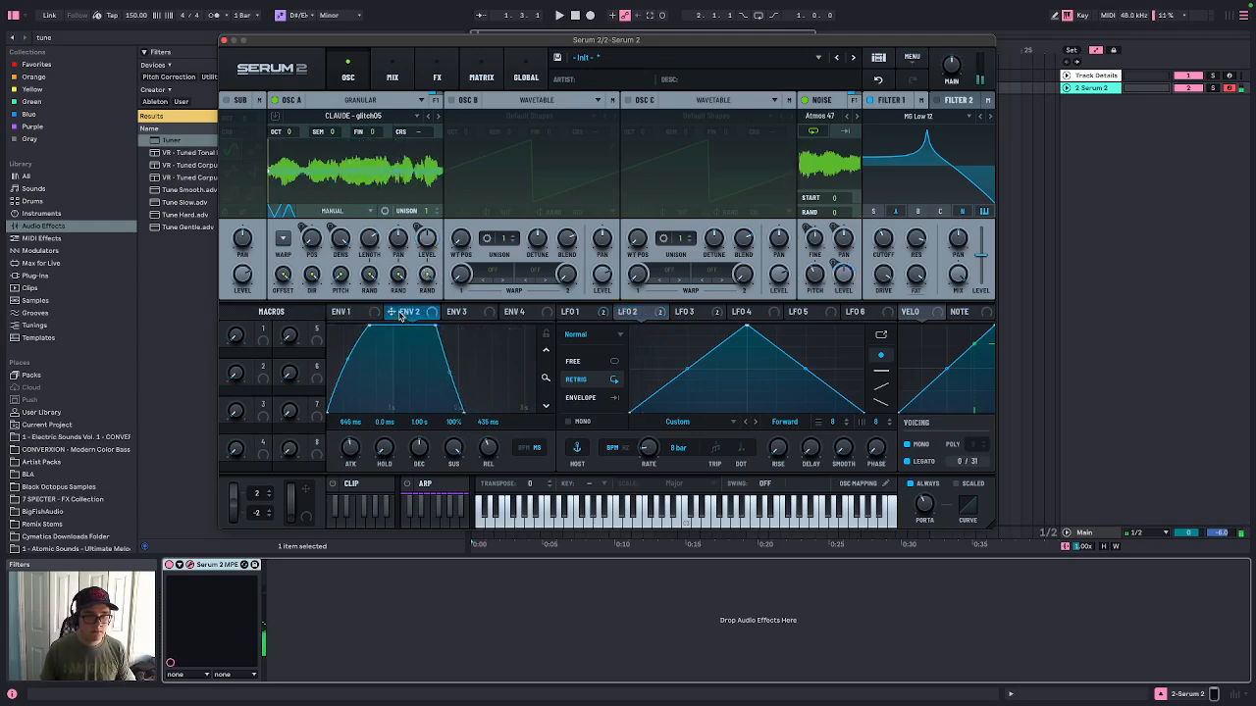
{"action": "left_click", "coordinate": [367, 315]}
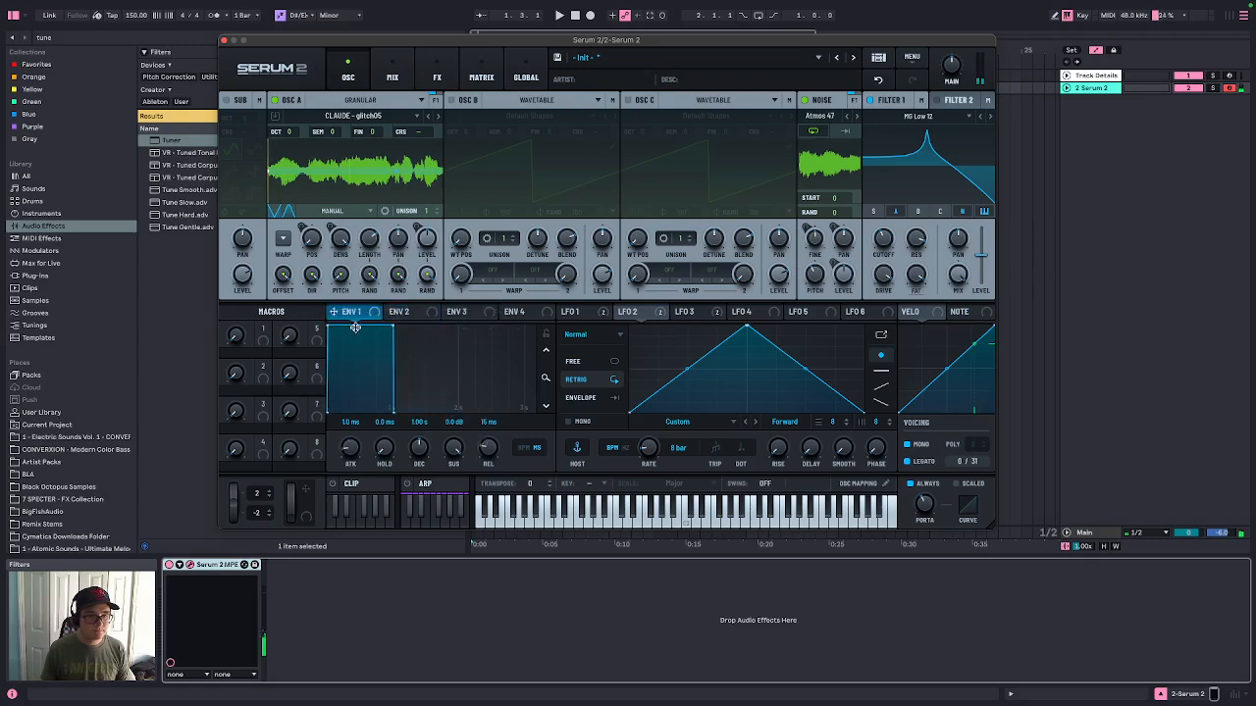
{"action": "left_click_drag", "start_coordinate": [420, 328], "coordinate": [455, 338]}
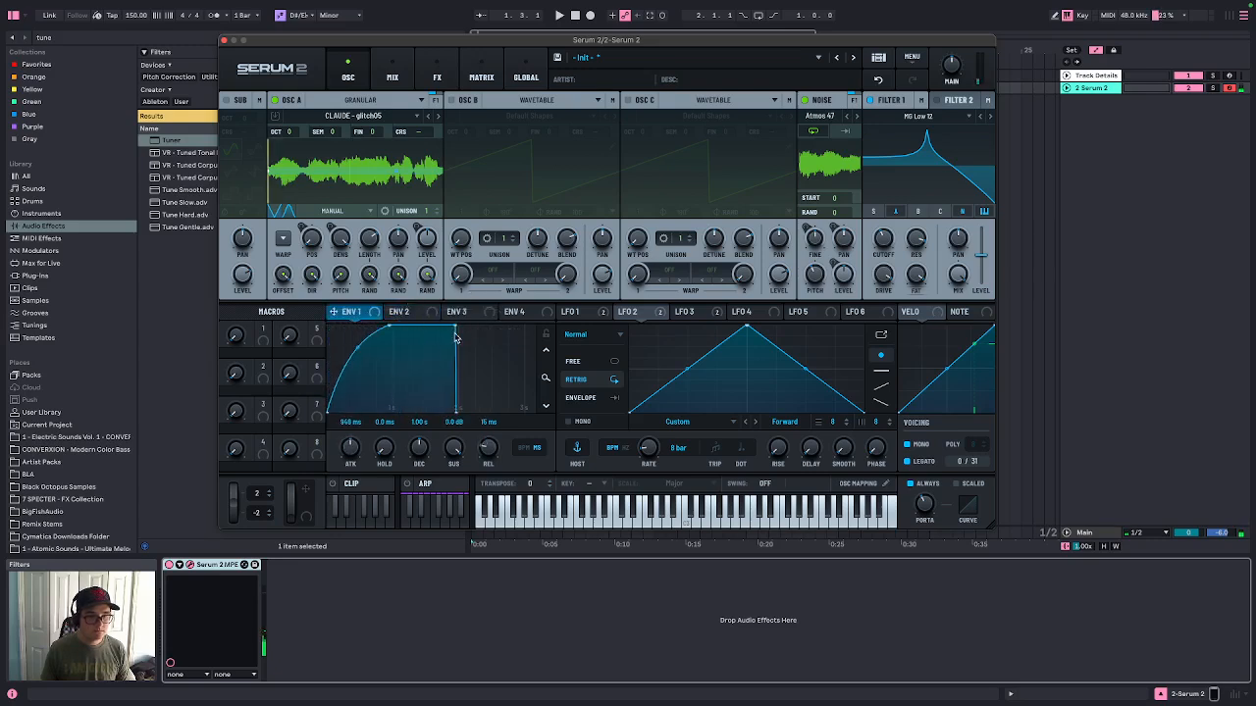
{"action": "left_click_drag", "start_coordinate": [455, 408], "coordinate": [578, 393]}
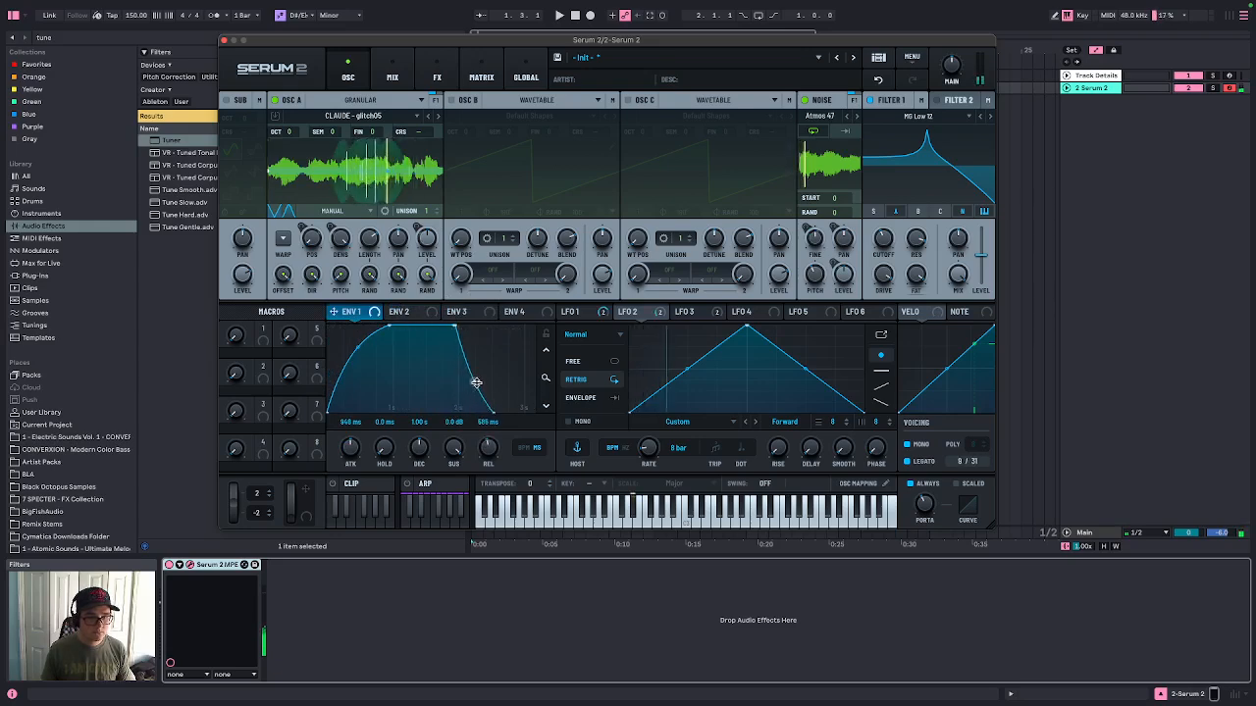
{"action": "left_click_drag", "start_coordinate": [488, 449], "coordinate": [487, 459]}
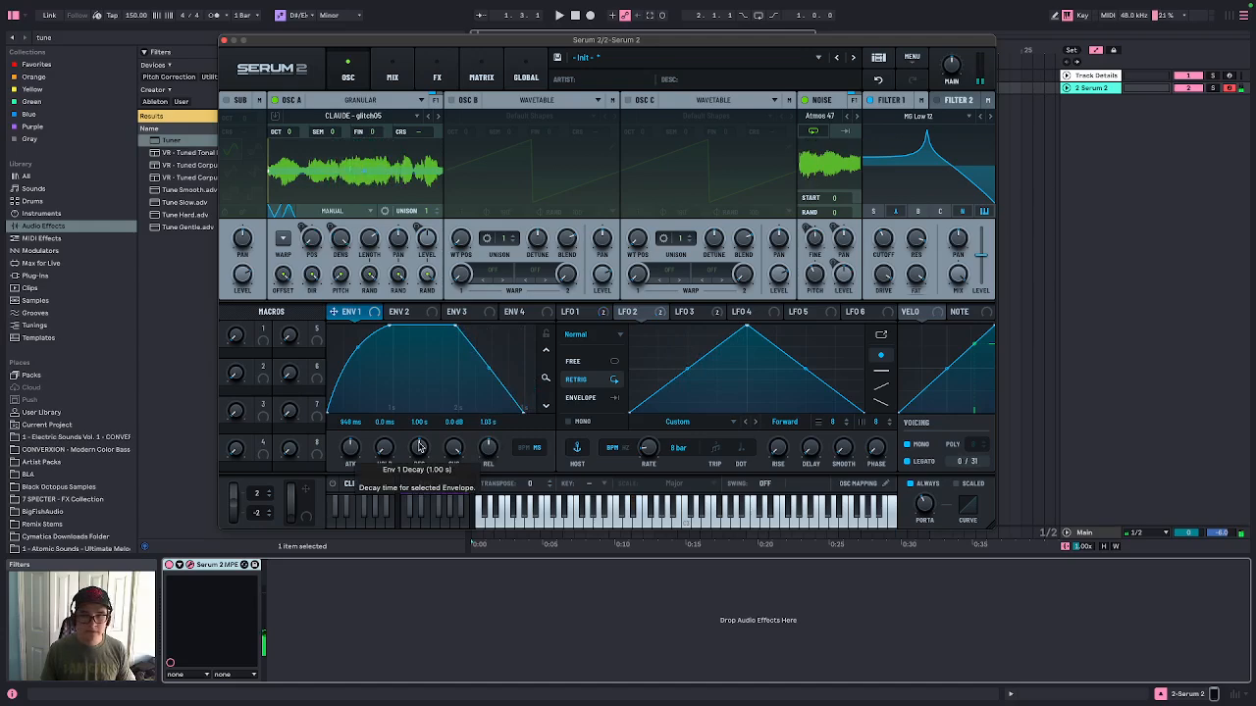
Enter the preset's artist name and the description "Something lurks in the shadowed corners of the mind"
{"action": "left_click", "coordinate": [589, 80]}
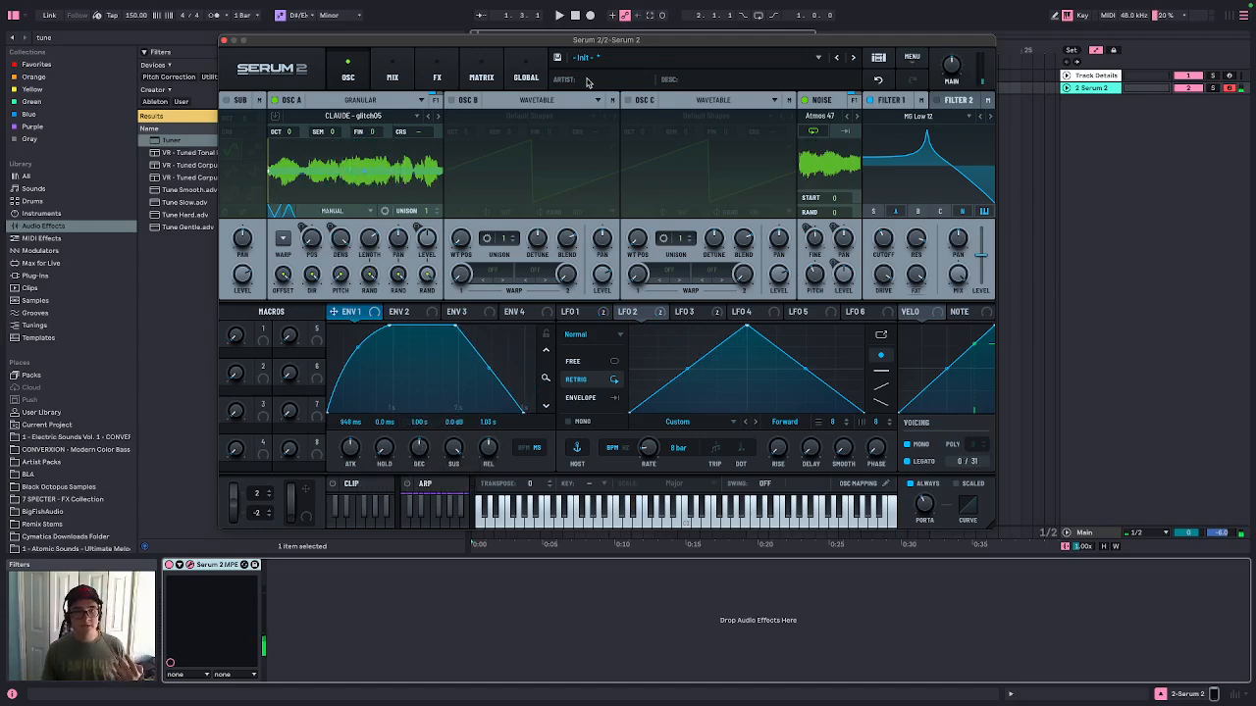
{"action": "type", "text": "CYX"}
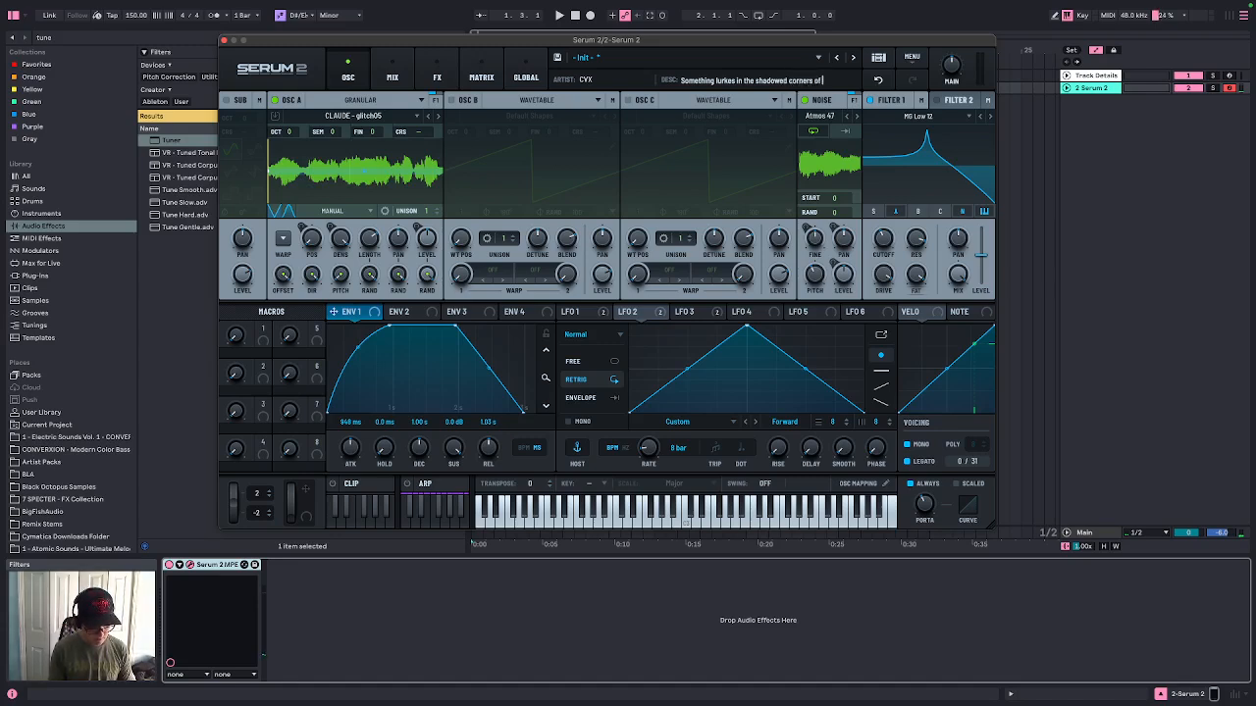
{"action": "type", "text": "mind..."}
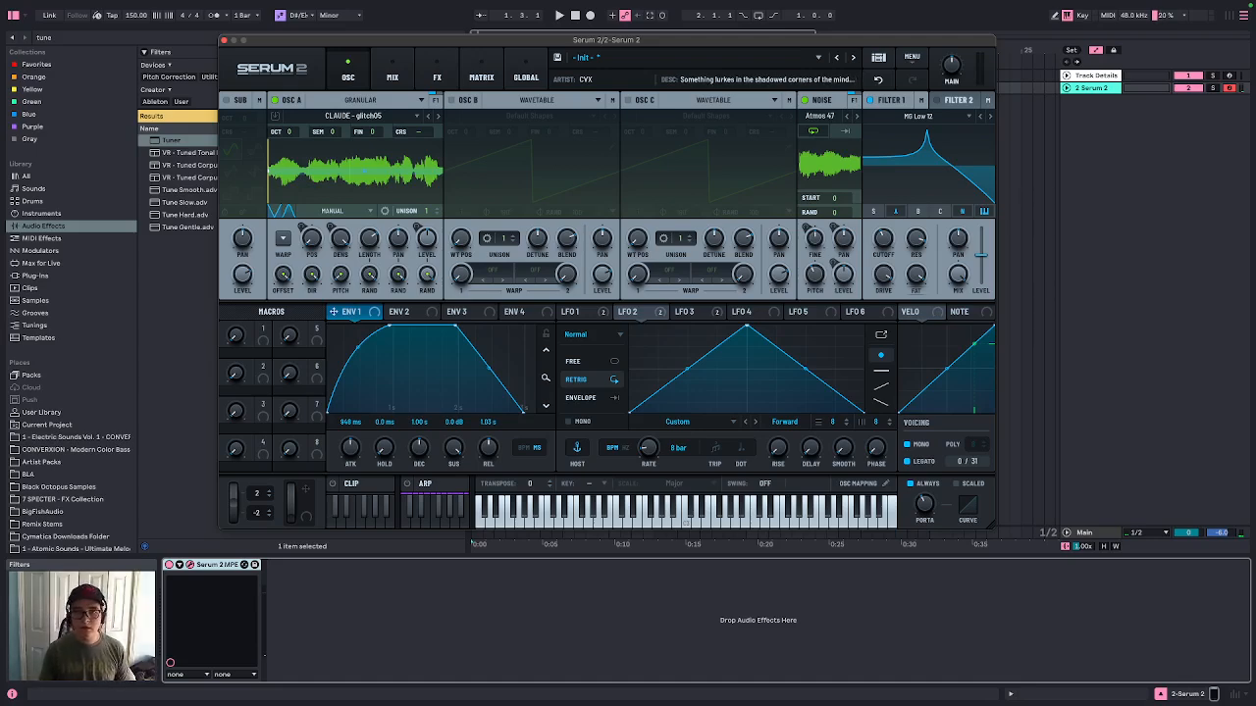
Save the preset as "ATMOS - Shadow Lurker" in the personal Serum 2 preset folder
{"action": "left_click", "coordinate": [558, 61]}
{"action": "type", "text": "ATM"}
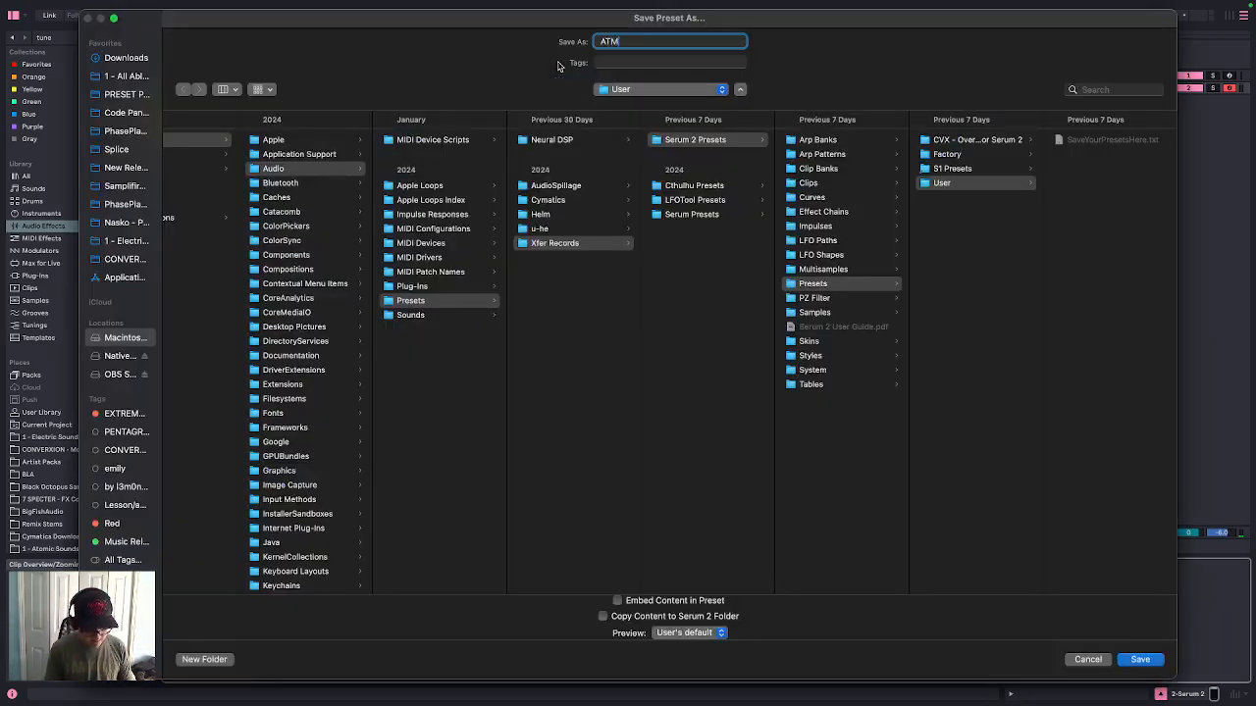
{"action": "type", "text": "OS"}
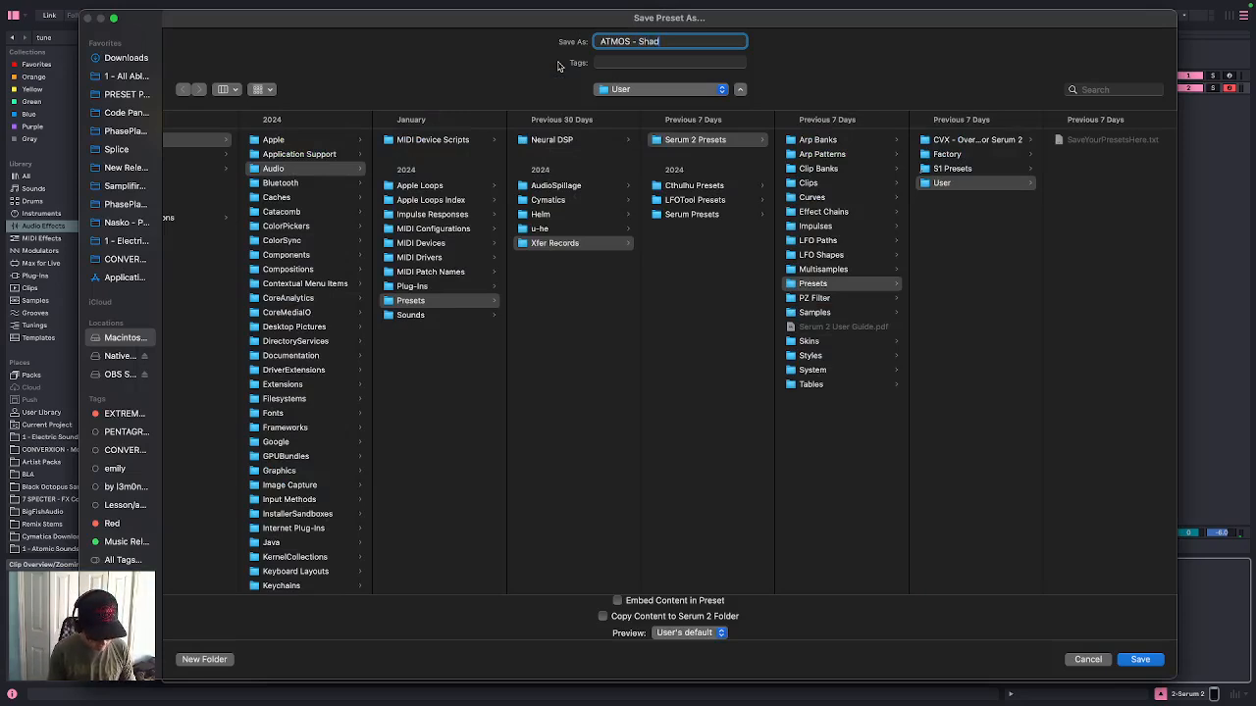
{"action": "type", "text": "- Shadow Lurker"}
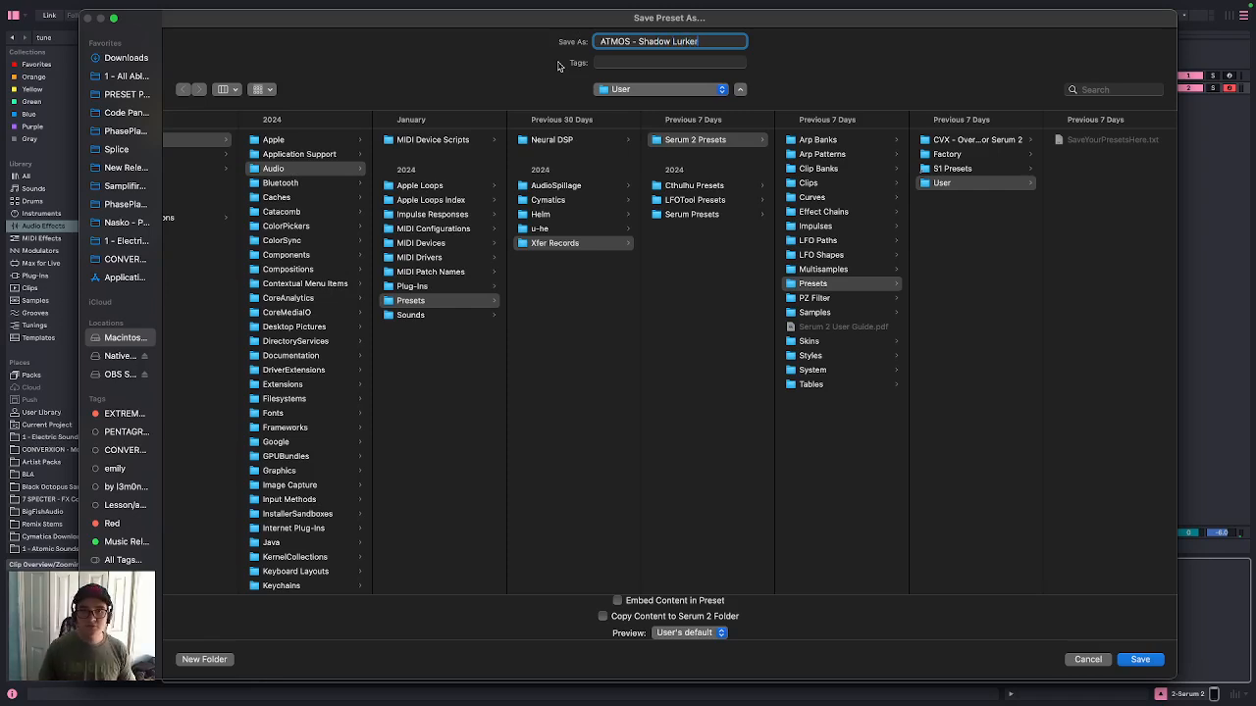
{"action": "left_click", "coordinate": [1011, 142]}
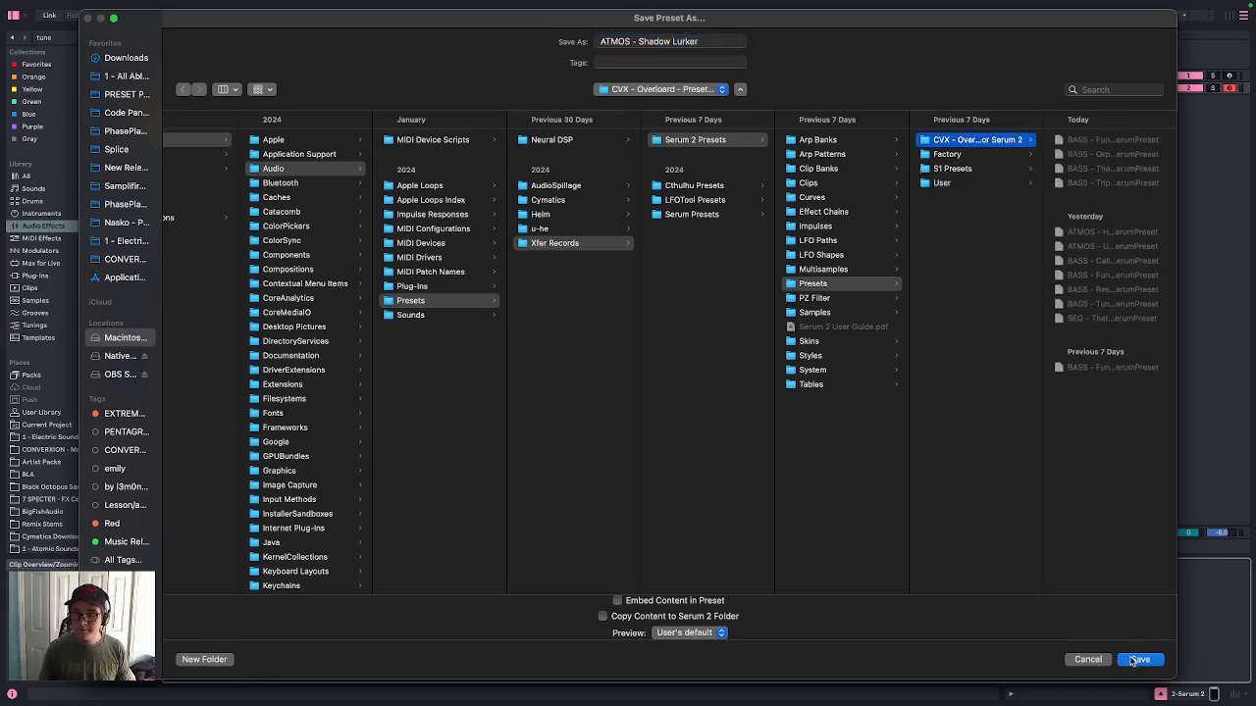
{"action": "left_click", "coordinate": [1138, 660]}
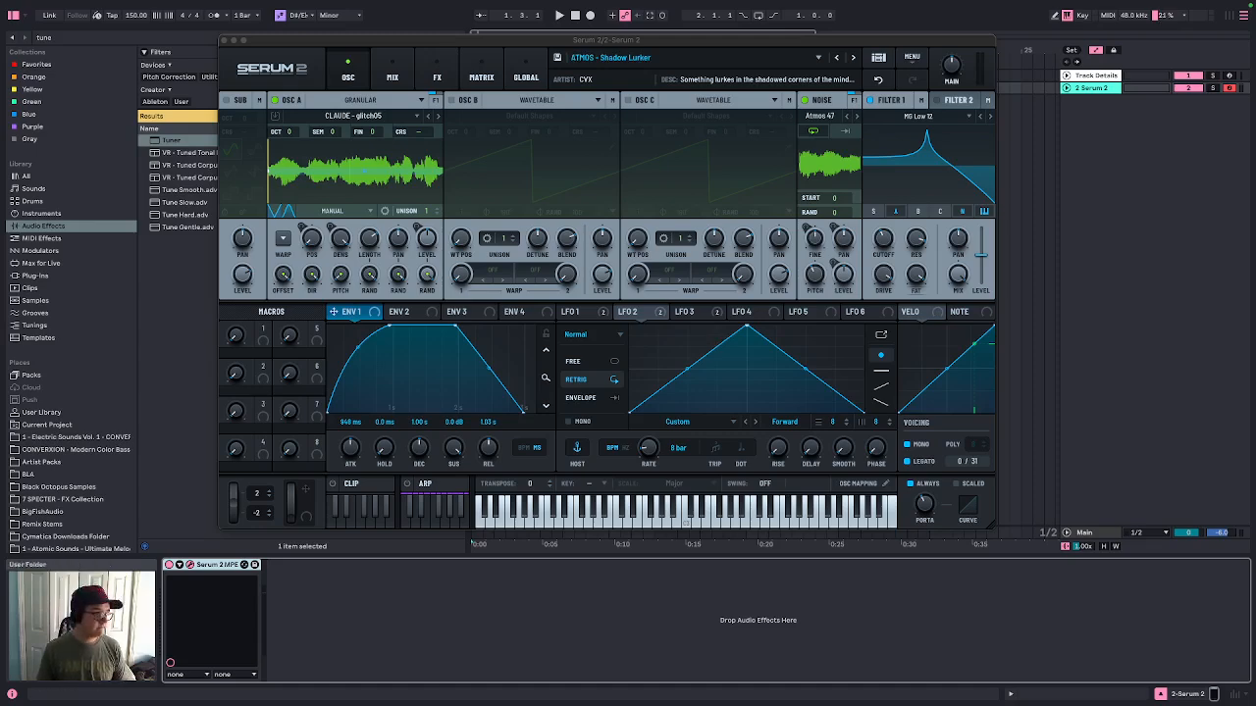